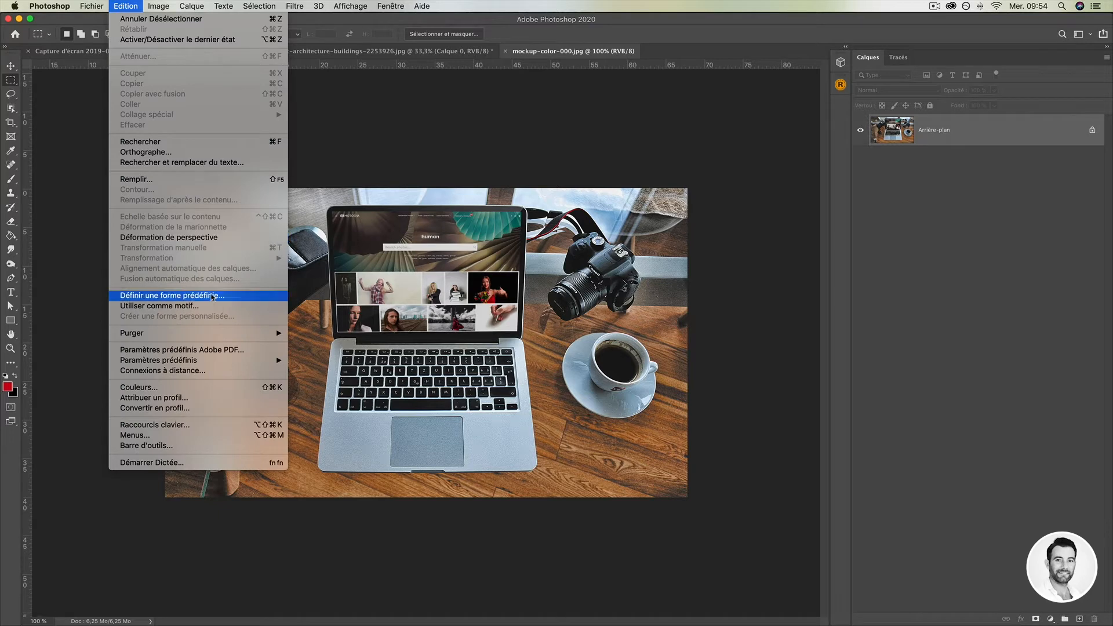
# Step: Convert the locked background into a normal layer and start a Déformation (warp) transform on it
pyautogui.click(932, 194)
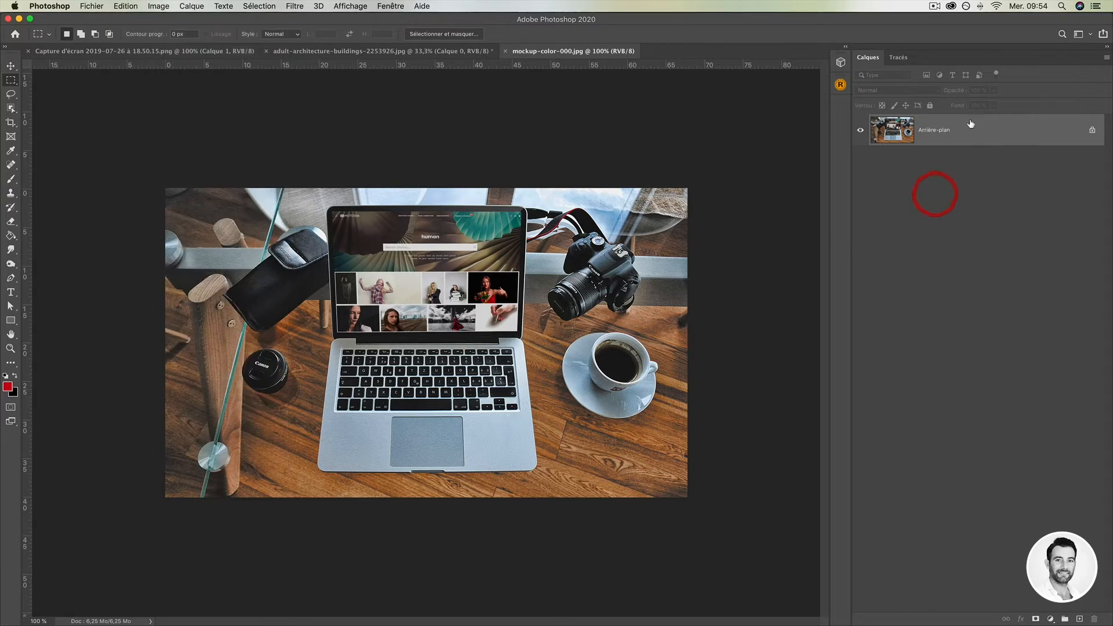
pyautogui.click(1092, 130)
pyautogui.click(130, 8)
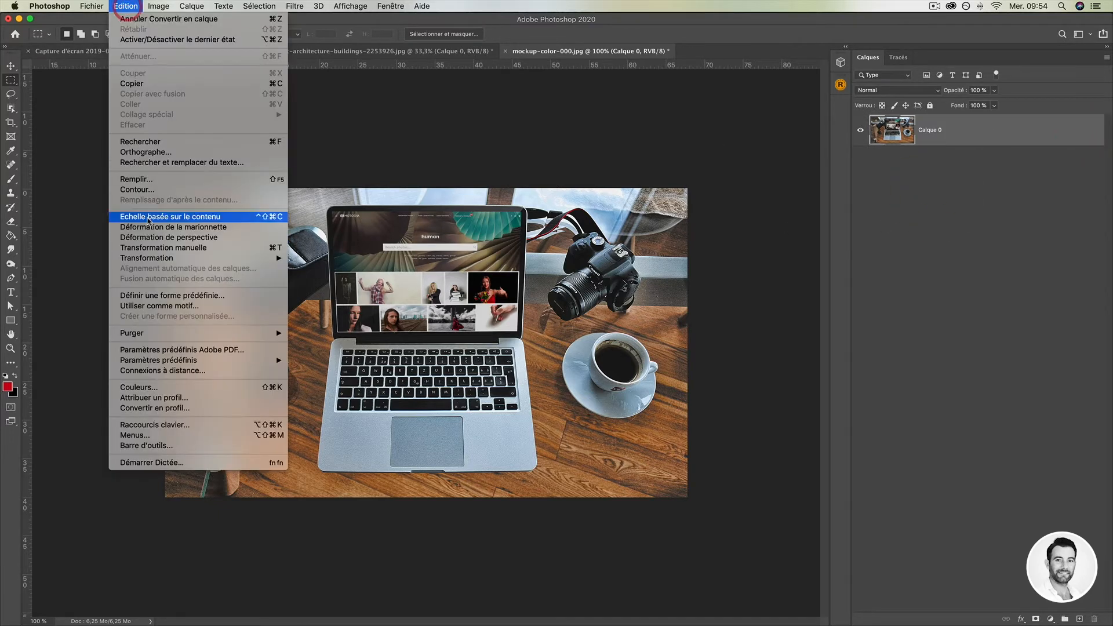
pyautogui.moveTo(172, 260)
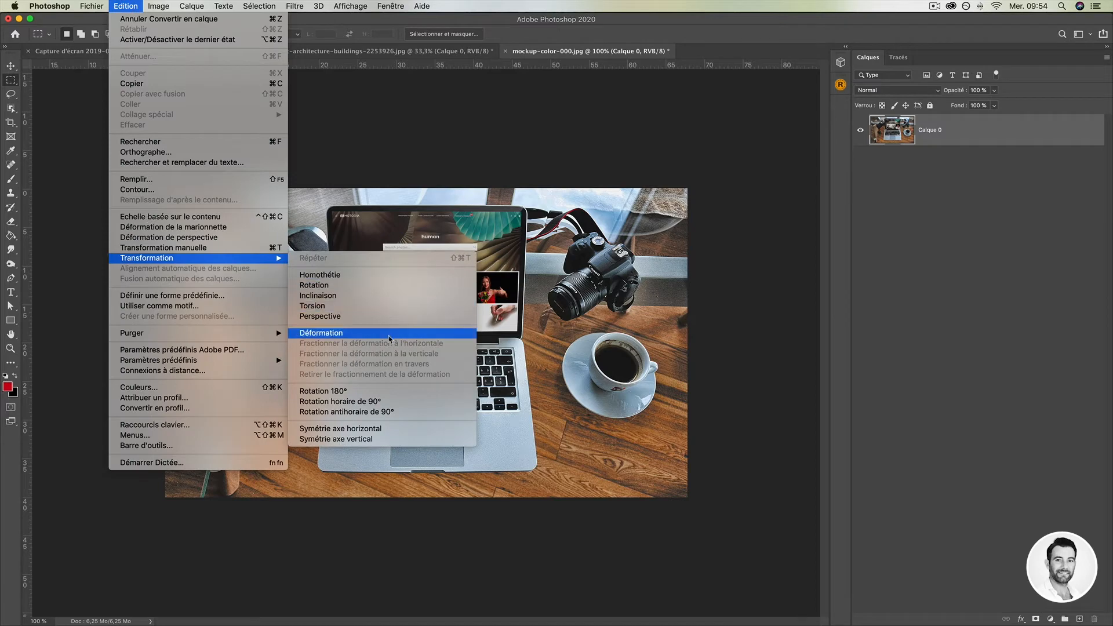
pyautogui.click(389, 338)
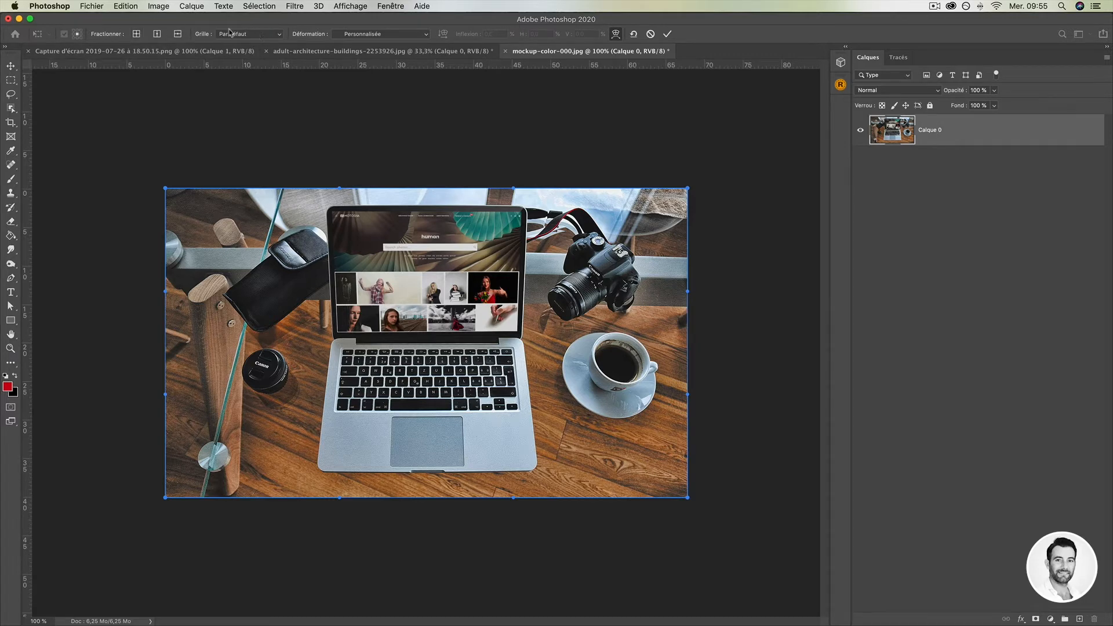
# Step: Keep the Personnalisée warp with the Par défaut grid, try pulling the image's upper edge down above the laptop, and undo it
pyautogui.click(393, 39)
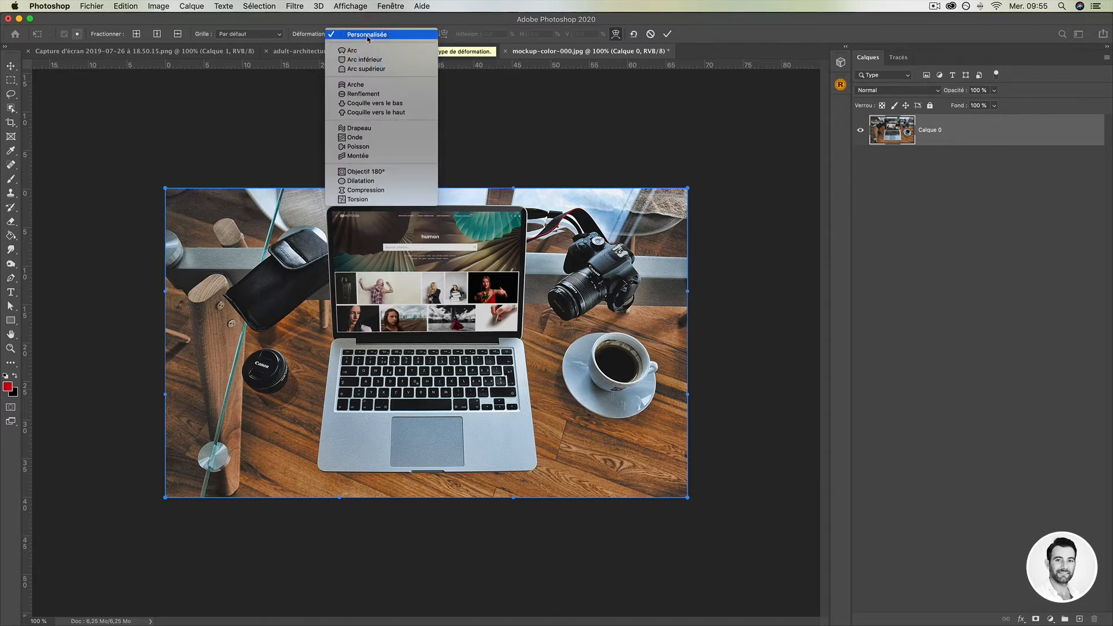
pyautogui.click(523, 44)
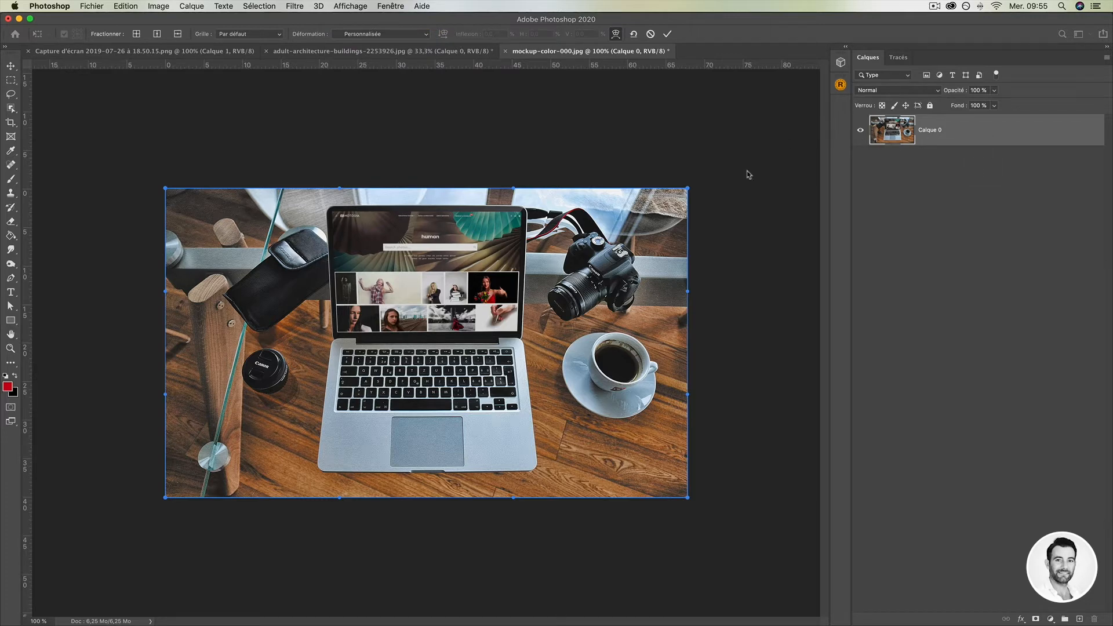
pyautogui.click(237, 34)
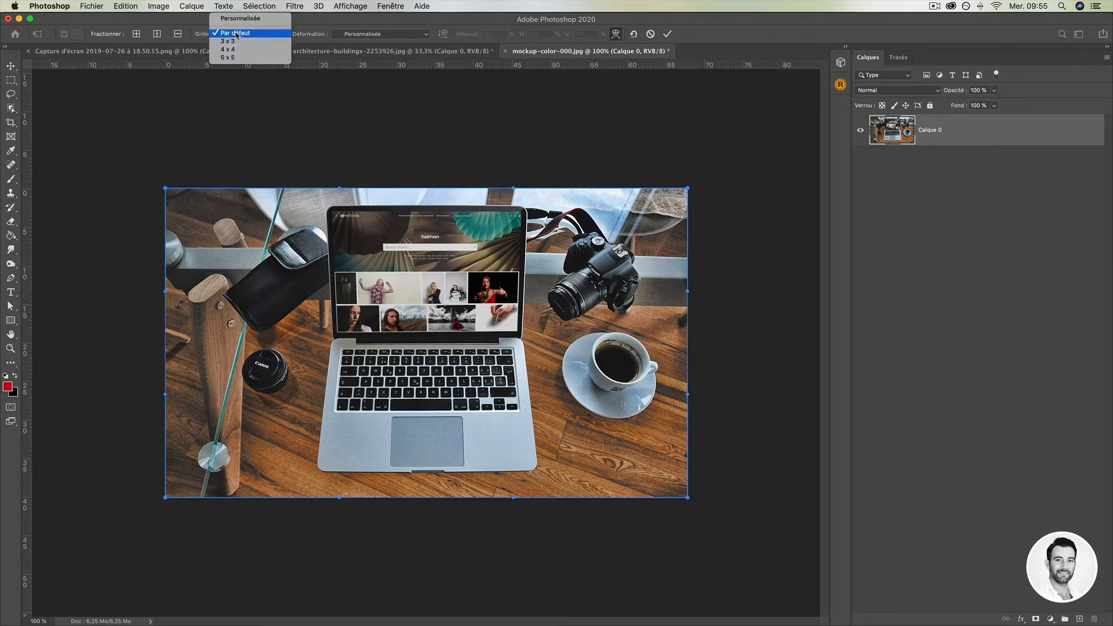
pyautogui.click(236, 34)
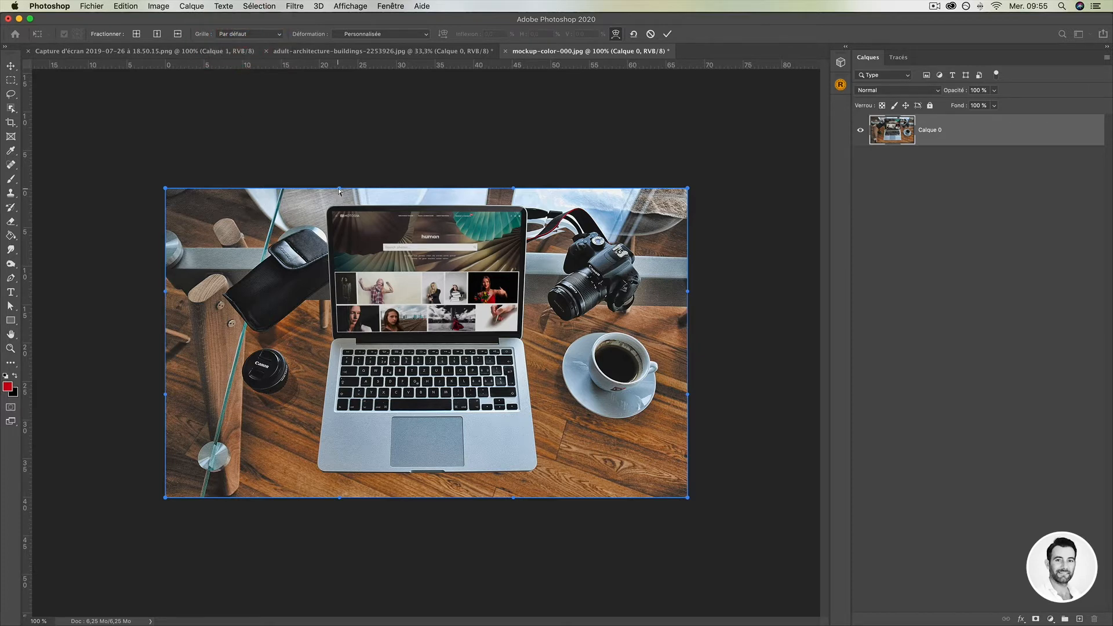
pyautogui.moveTo(338, 188); pyautogui.dragTo(372, 299)
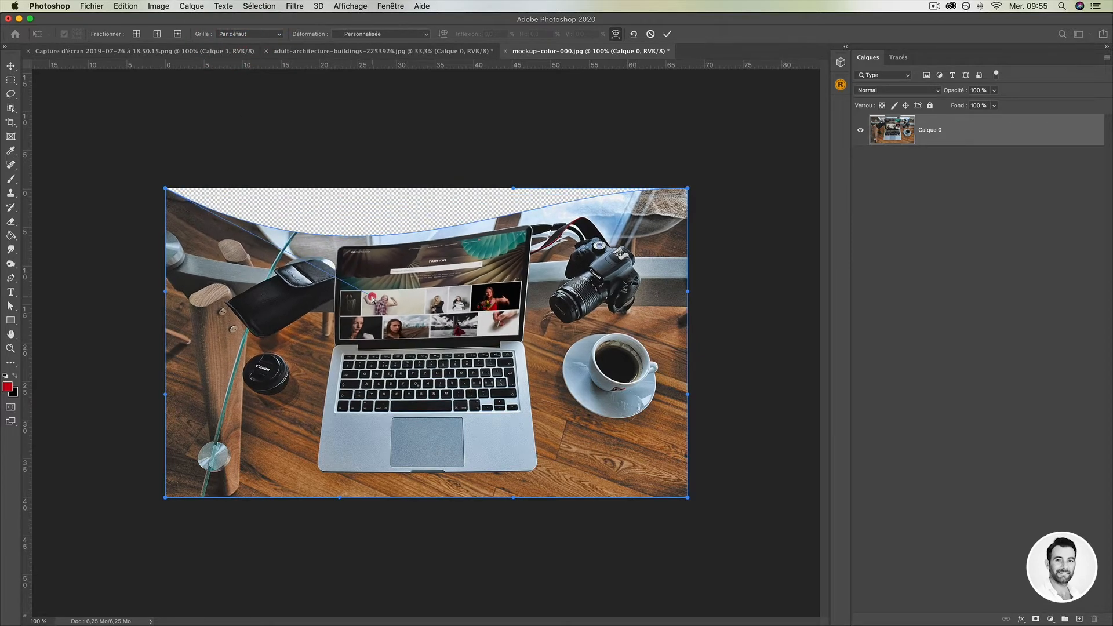
pyautogui.press('super+z')
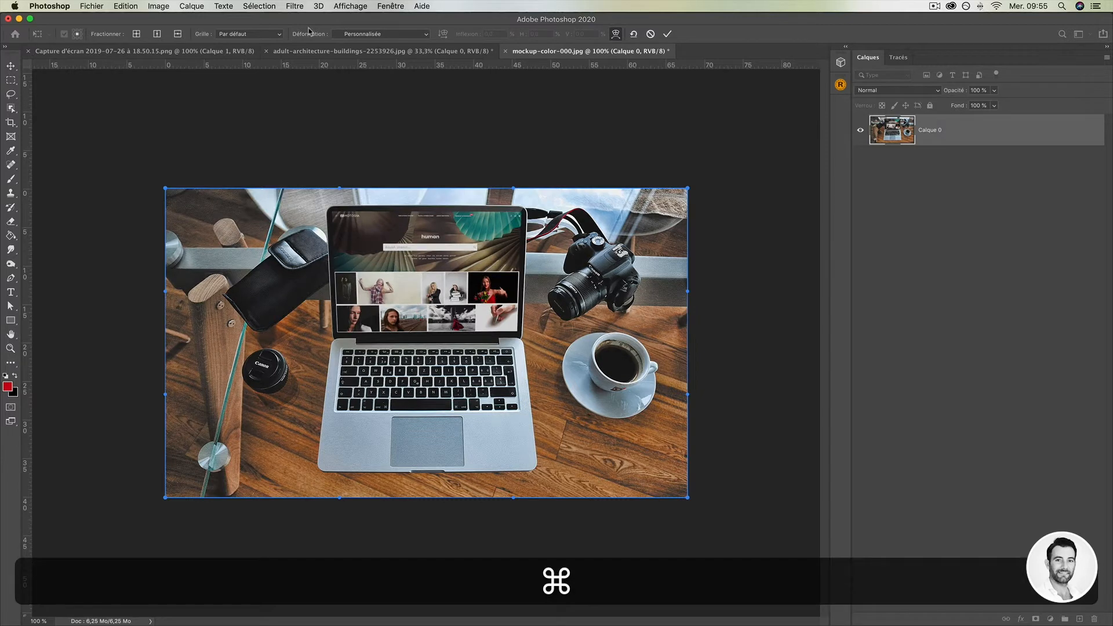
# Step: Set the warp grid to 3 x 3, try shifting the inner grid point near the laptop screen's left edge, and undo it
pyautogui.click(243, 34)
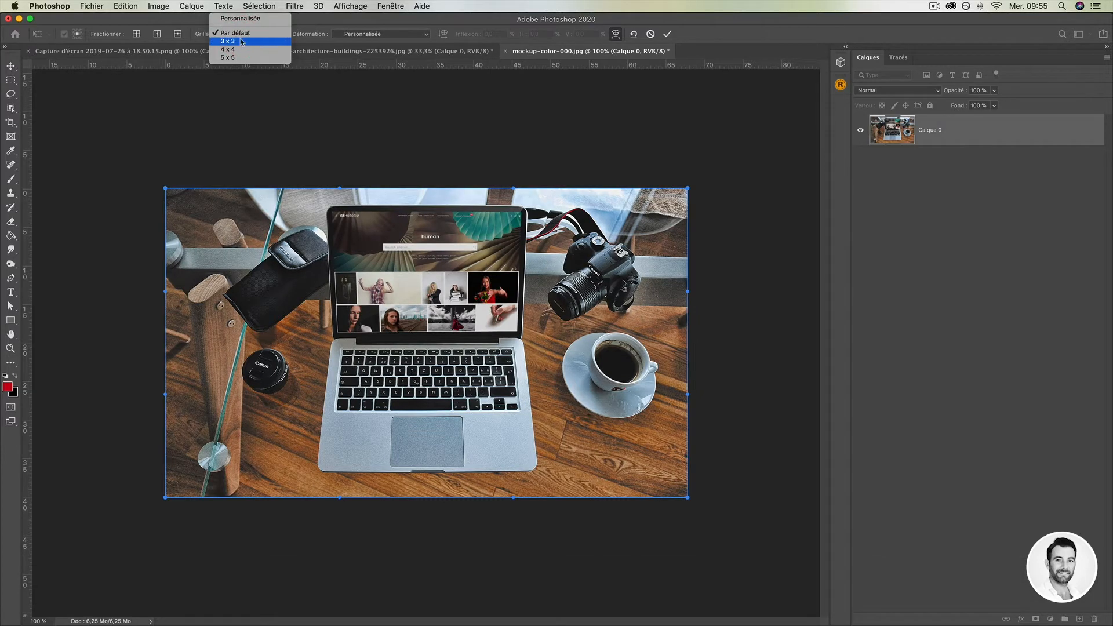
pyautogui.click(242, 41)
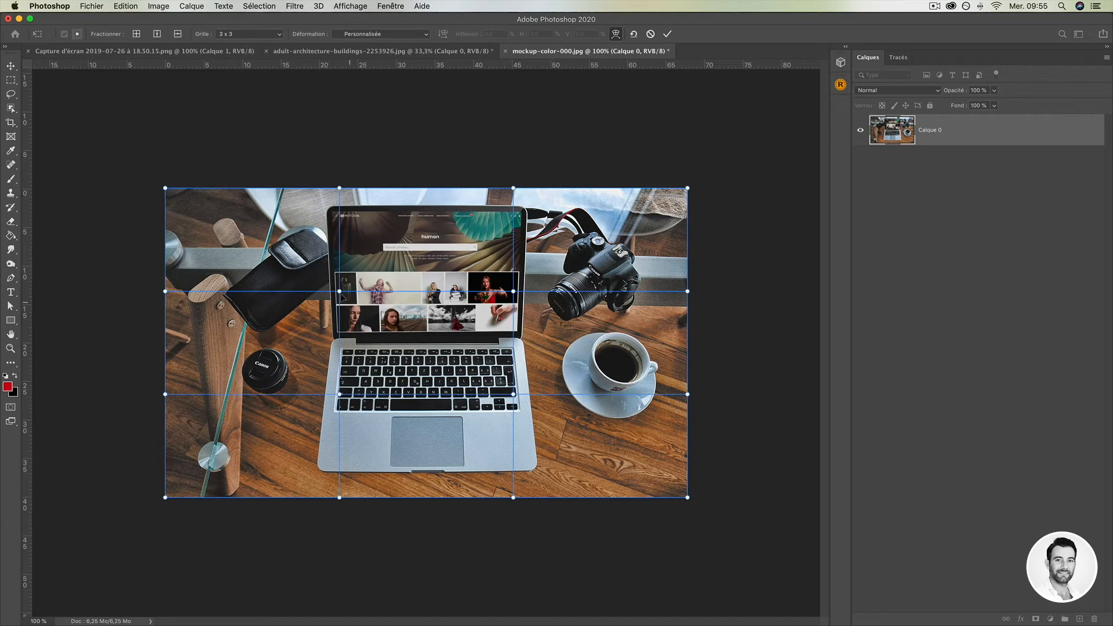
pyautogui.moveTo(340, 293); pyautogui.dragTo(365, 297)
pyautogui.press('super+z')
pyautogui.press('super+z')
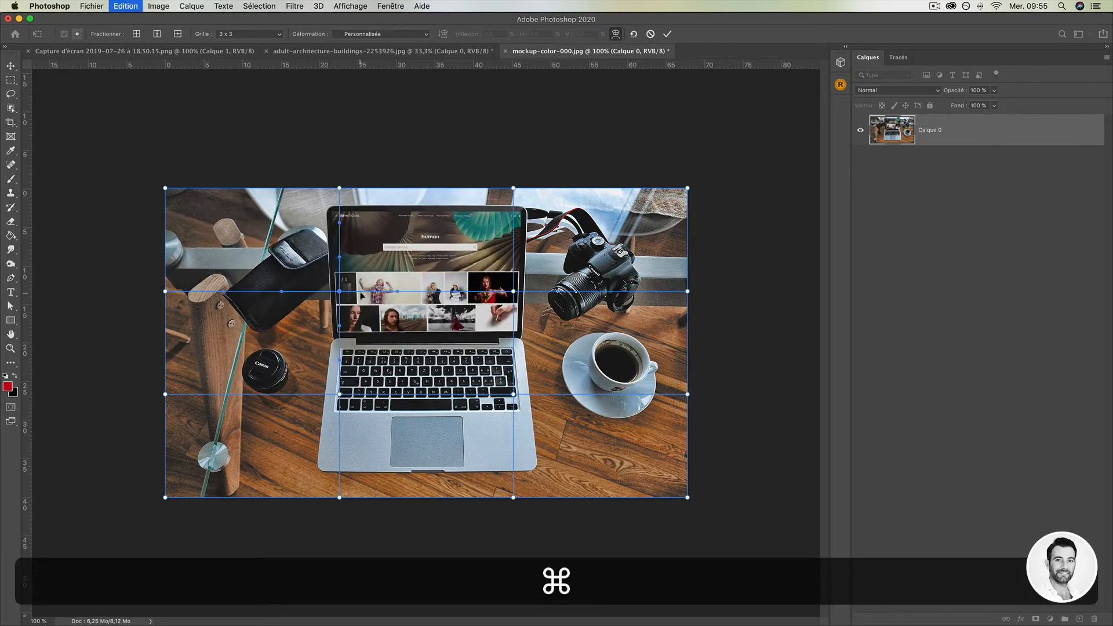
# Step: Set the warp grid to 4 x 4, try shifting the grid point beside the coffee cup, and undo it
pyautogui.click(239, 35)
pyautogui.click(233, 41)
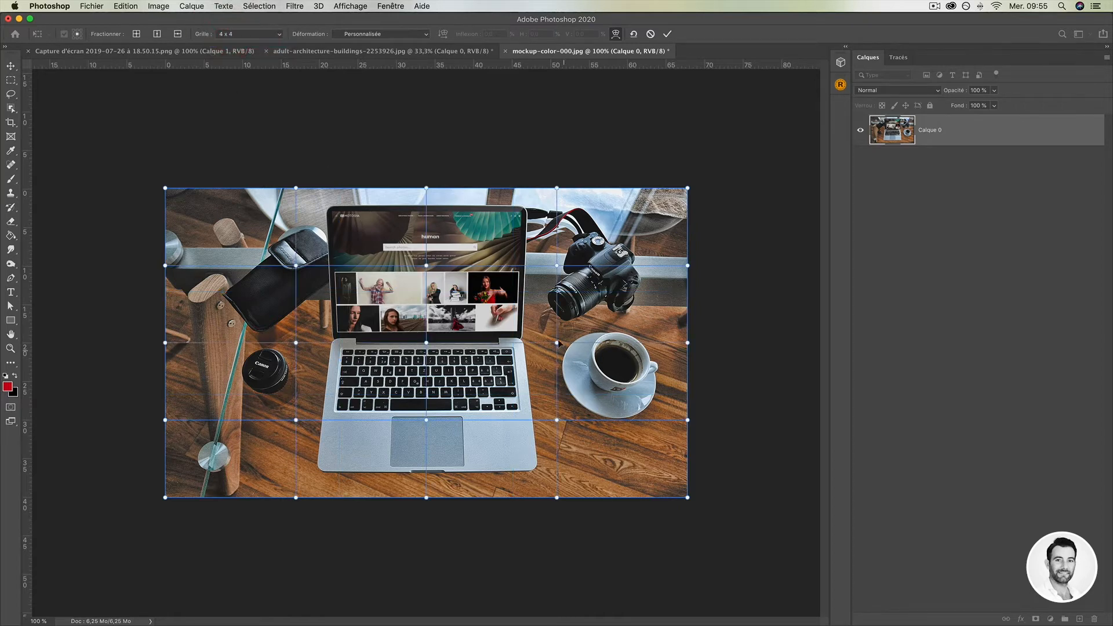
pyautogui.moveTo(557, 343); pyautogui.dragTo(583, 353)
pyautogui.press('super+z')
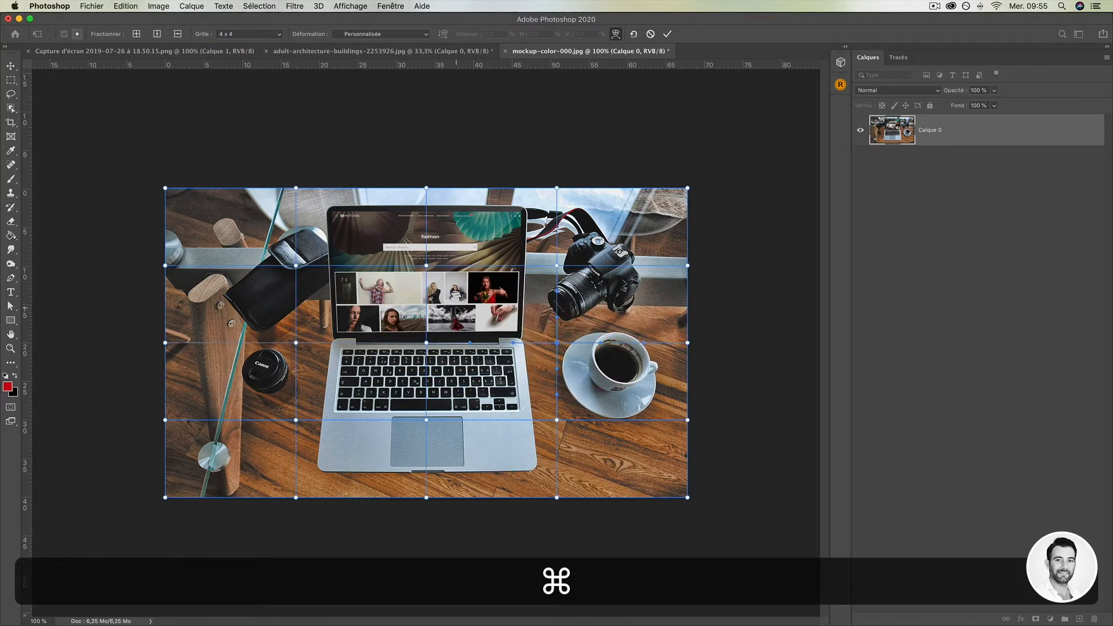
# Step: Set the warp grid to 5 x 5, try distorting the coffee cup from its nearest grid point, and undo it
pyautogui.click(243, 35)
pyautogui.click(232, 40)
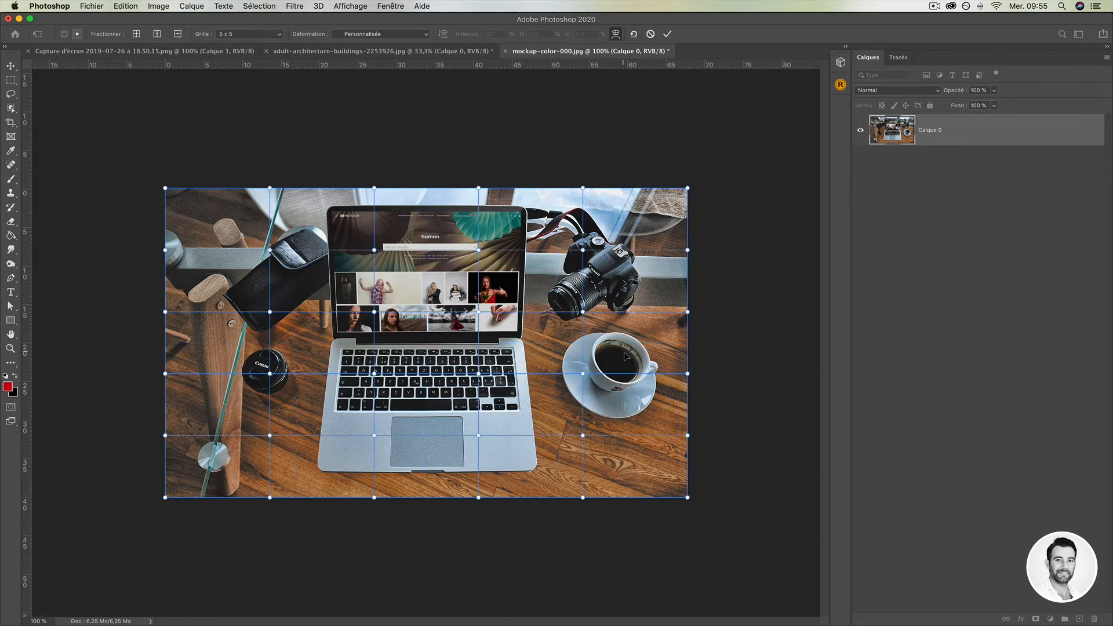
pyautogui.moveTo(584, 375); pyautogui.dragTo(580, 347)
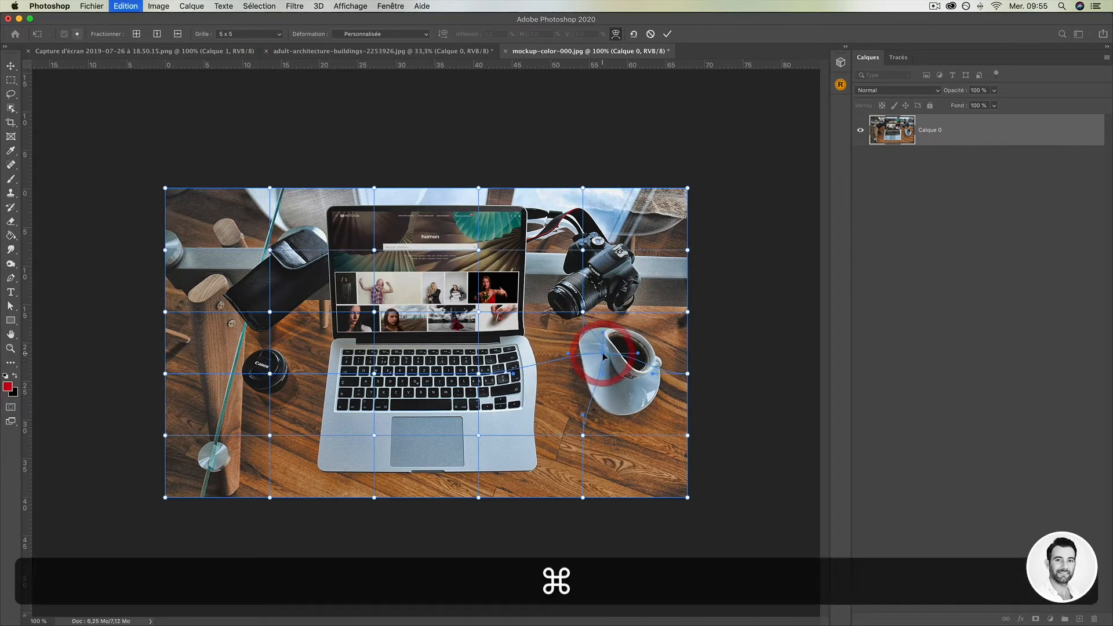
pyautogui.press('super+z')
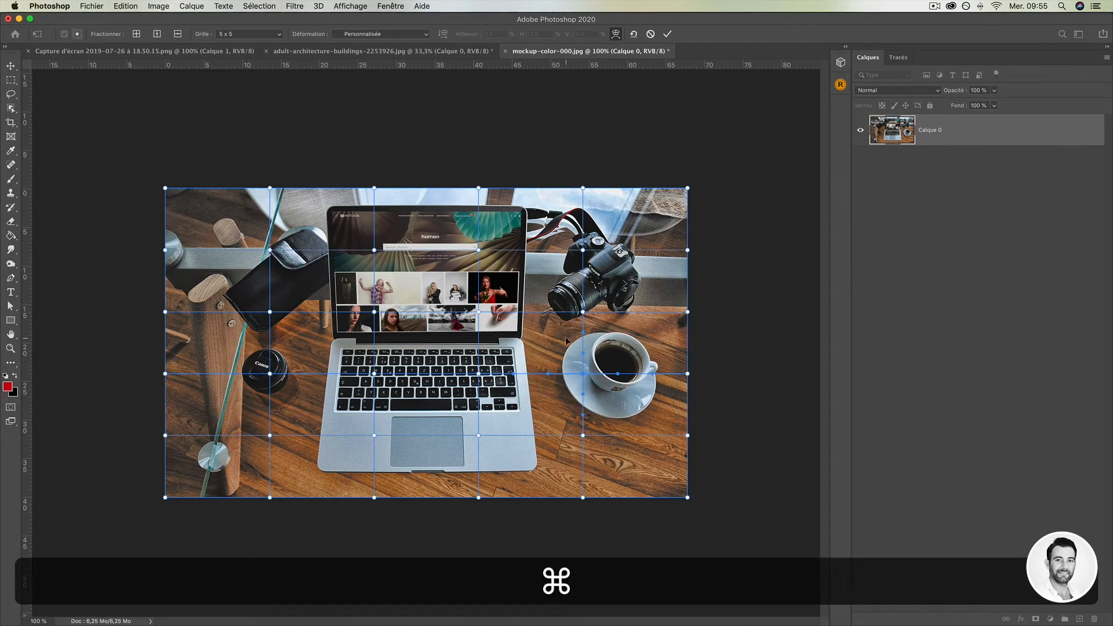
# Step: Define a custom warp grid of 7 columns and 3 rows, try shifting a grid point near the black case, and undo it
pyautogui.click(238, 36)
pyautogui.click(242, 33)
pyautogui.click(244, 35)
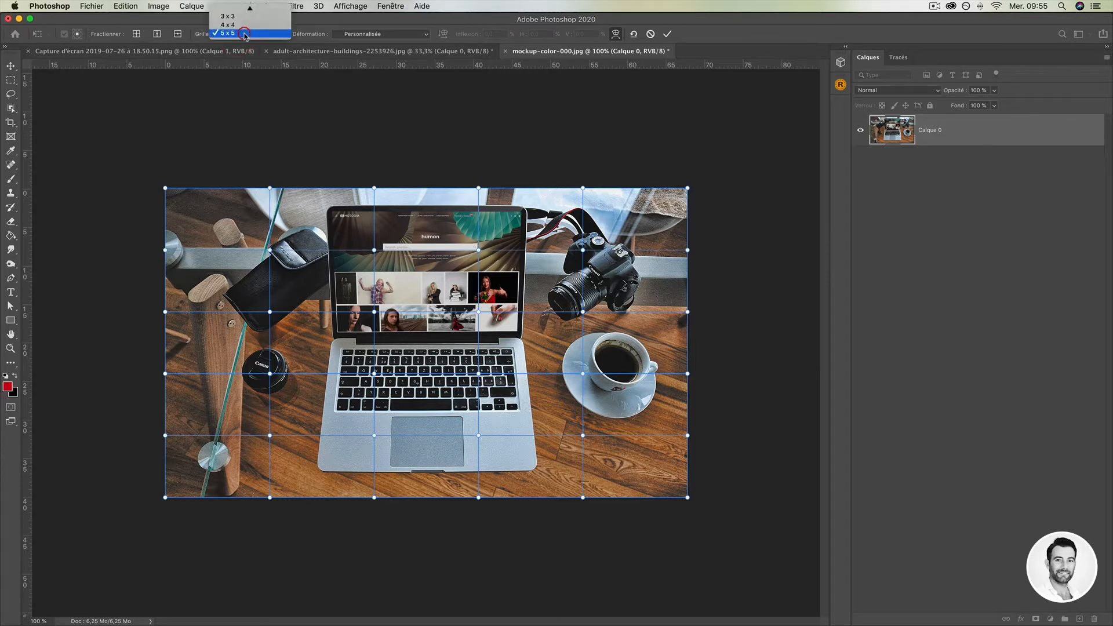
pyautogui.click(241, 9)
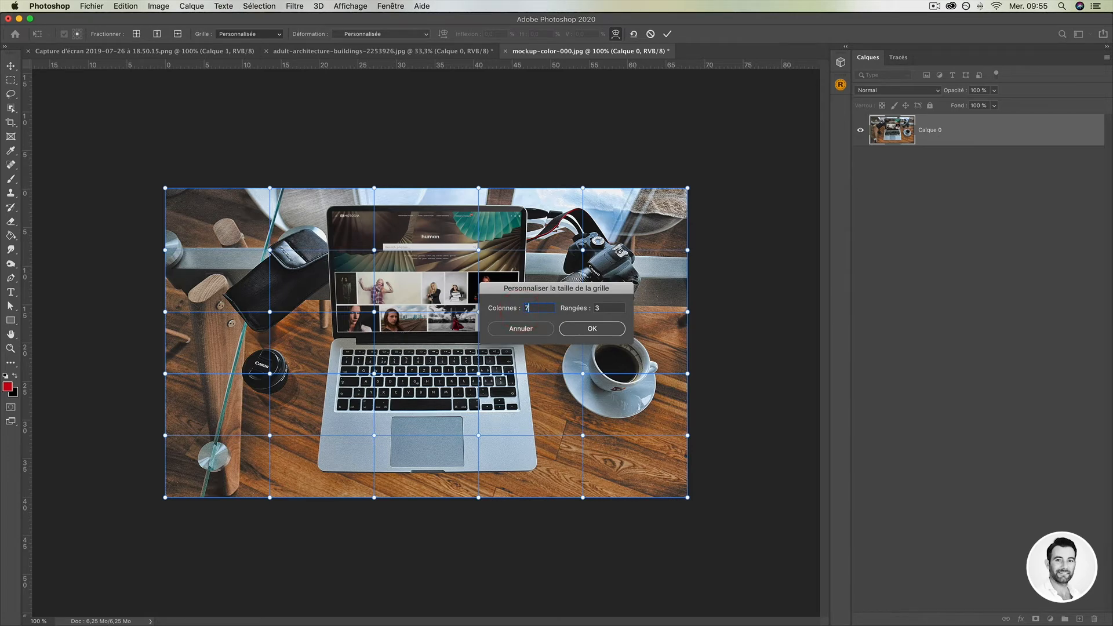
pyautogui.click(619, 328)
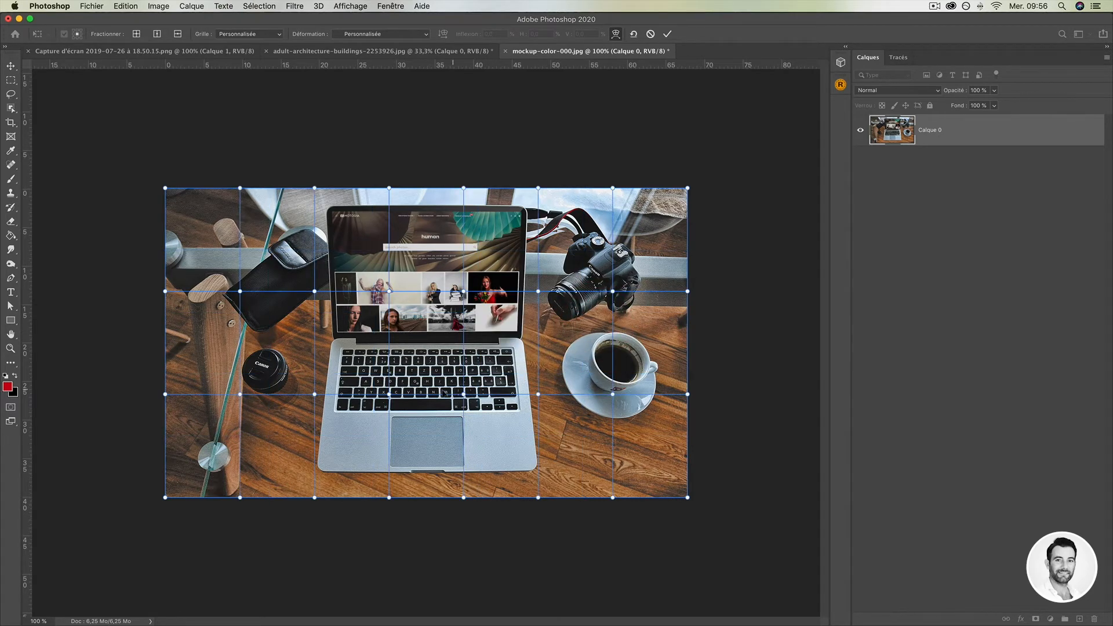
pyautogui.moveTo(242, 293); pyautogui.dragTo(261, 293)
pyautogui.press('super+z')
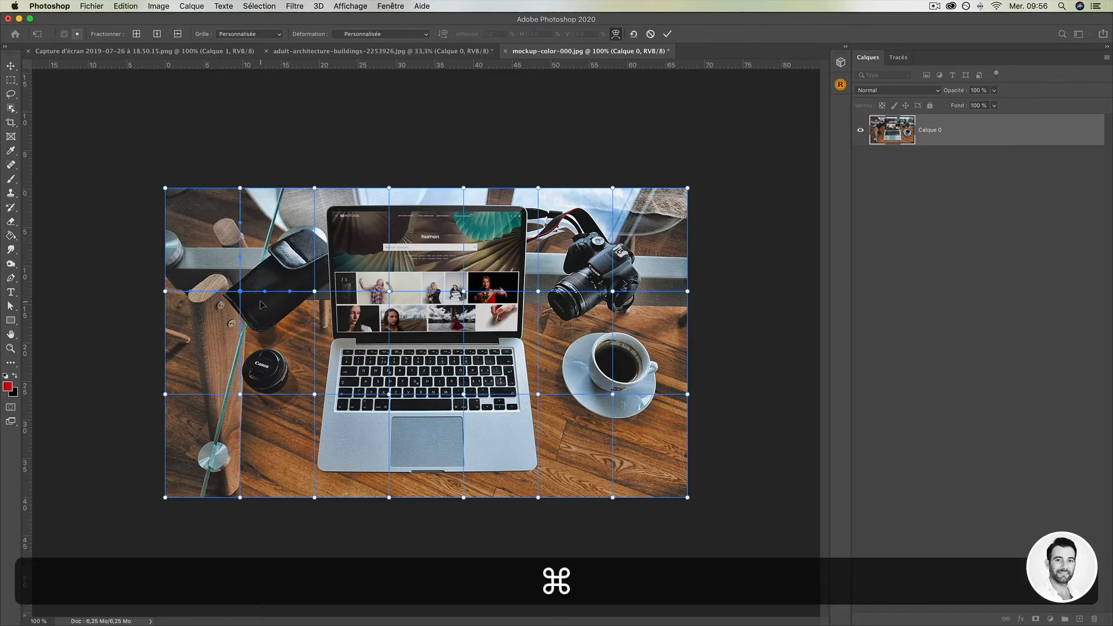
# Step: Reset the warp grid to Par défaut
pyautogui.click(136, 34)
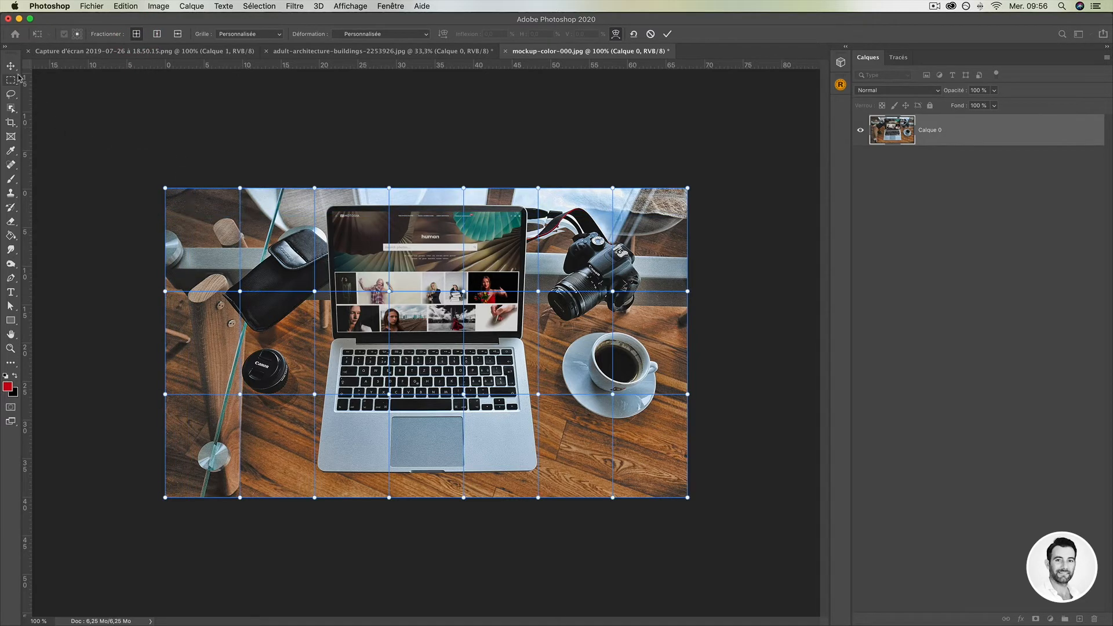
pyautogui.click(249, 34)
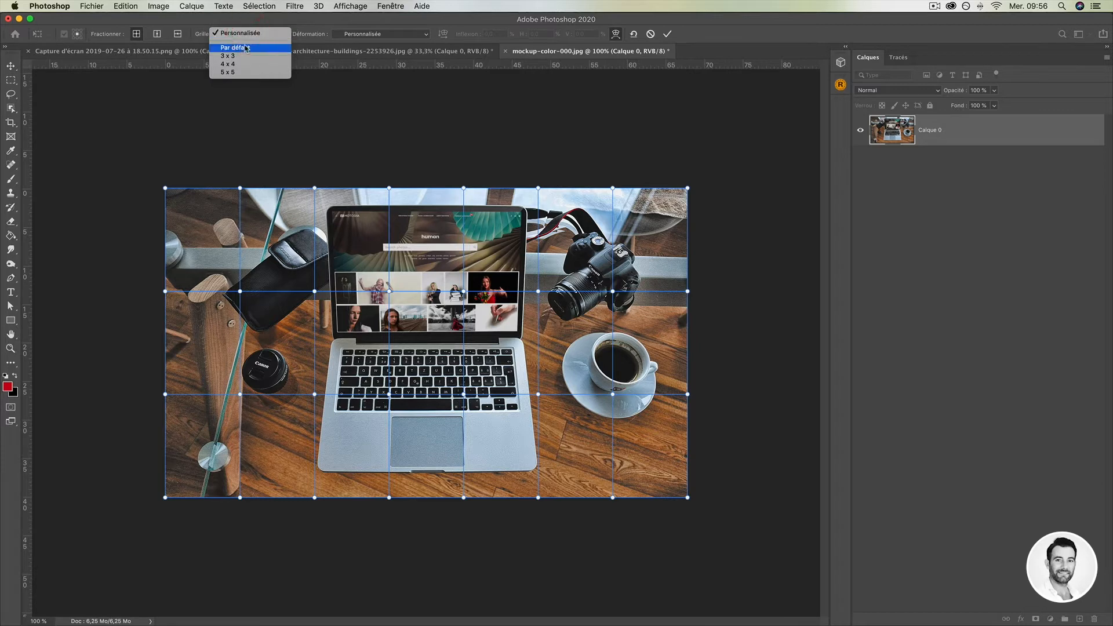
pyautogui.click(245, 47)
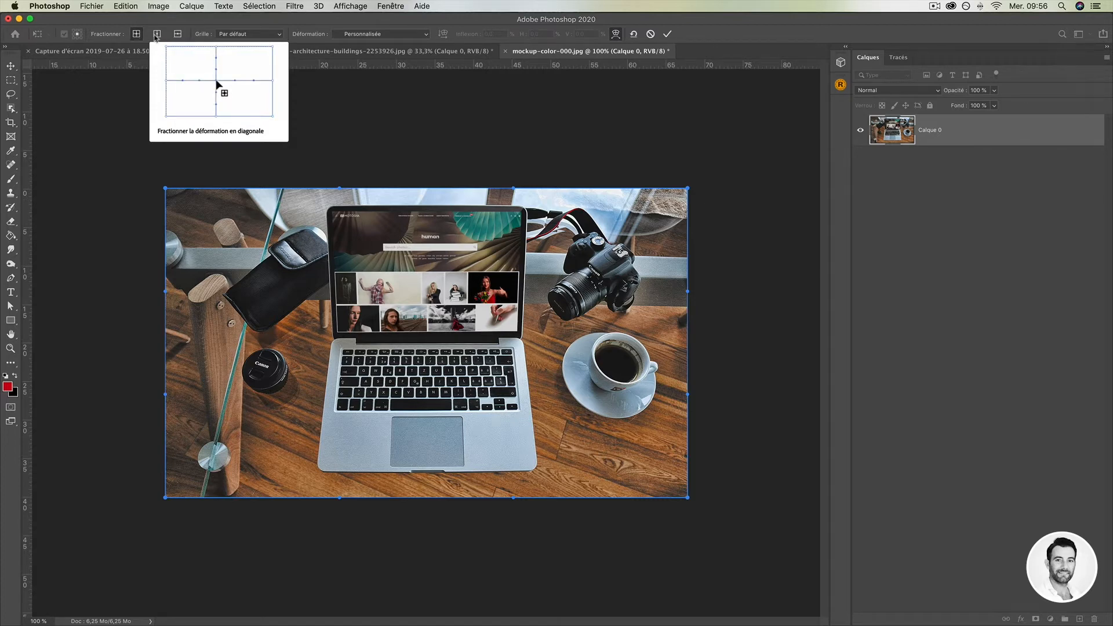
# Step: Split the warp vertically along the laptop's left and right edges and horizontally along its hinge
pyautogui.click(156, 34)
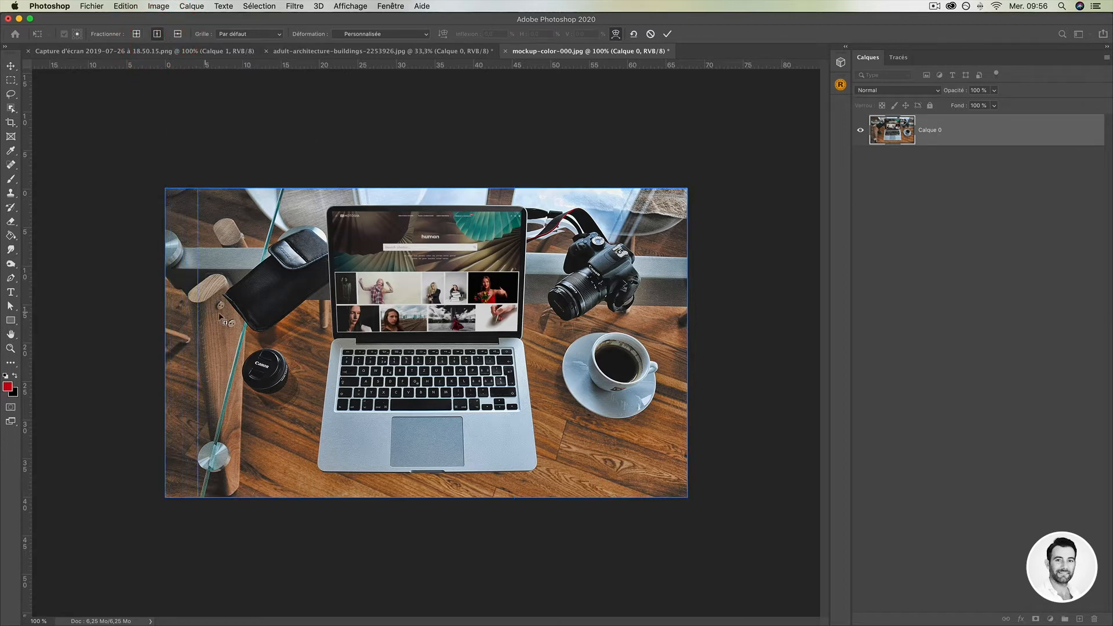
pyautogui.click(317, 423)
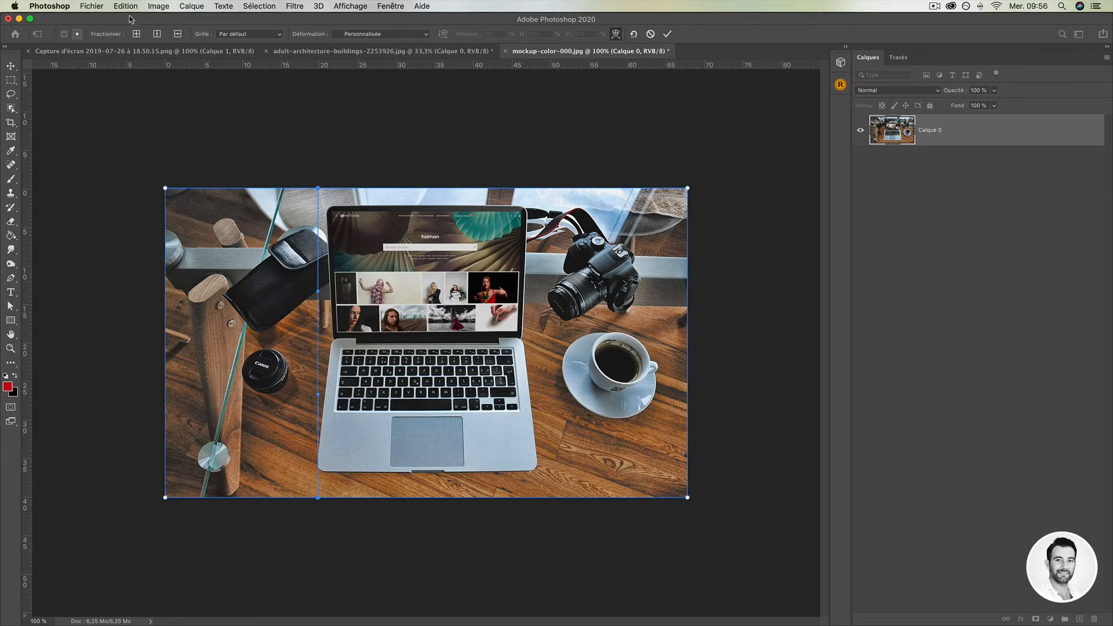
pyautogui.click(156, 35)
pyautogui.click(536, 337)
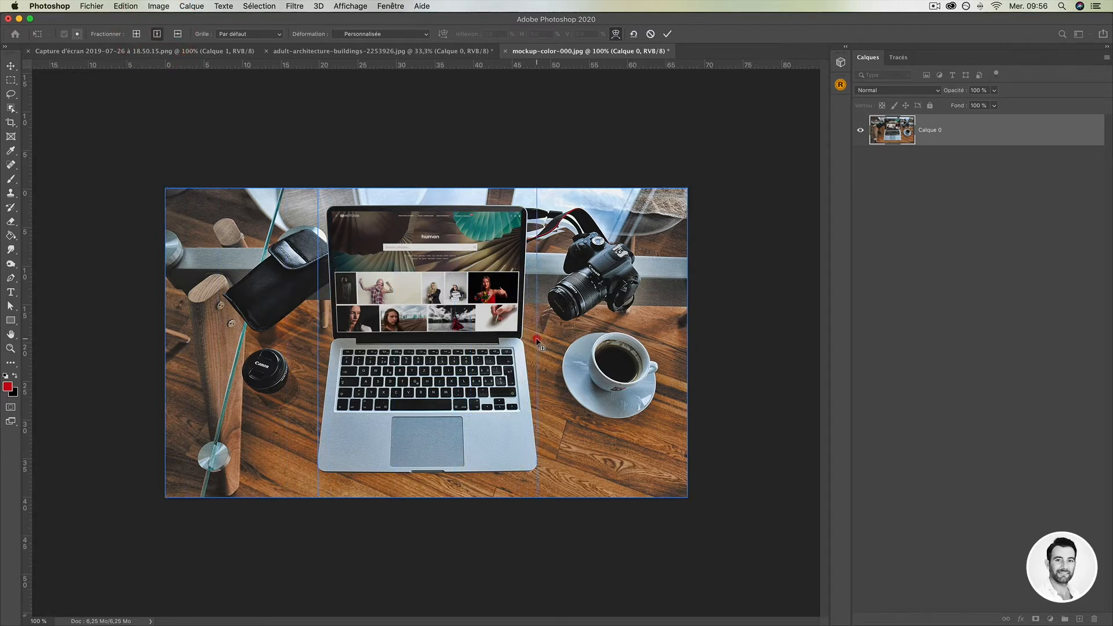
pyautogui.click(178, 33)
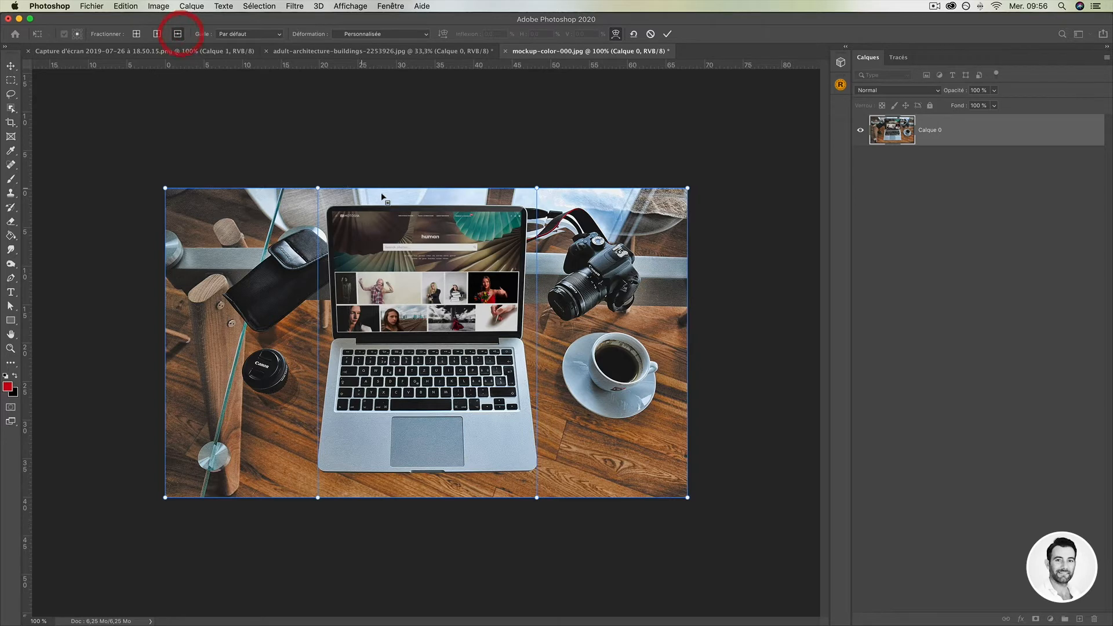
pyautogui.click(427, 338)
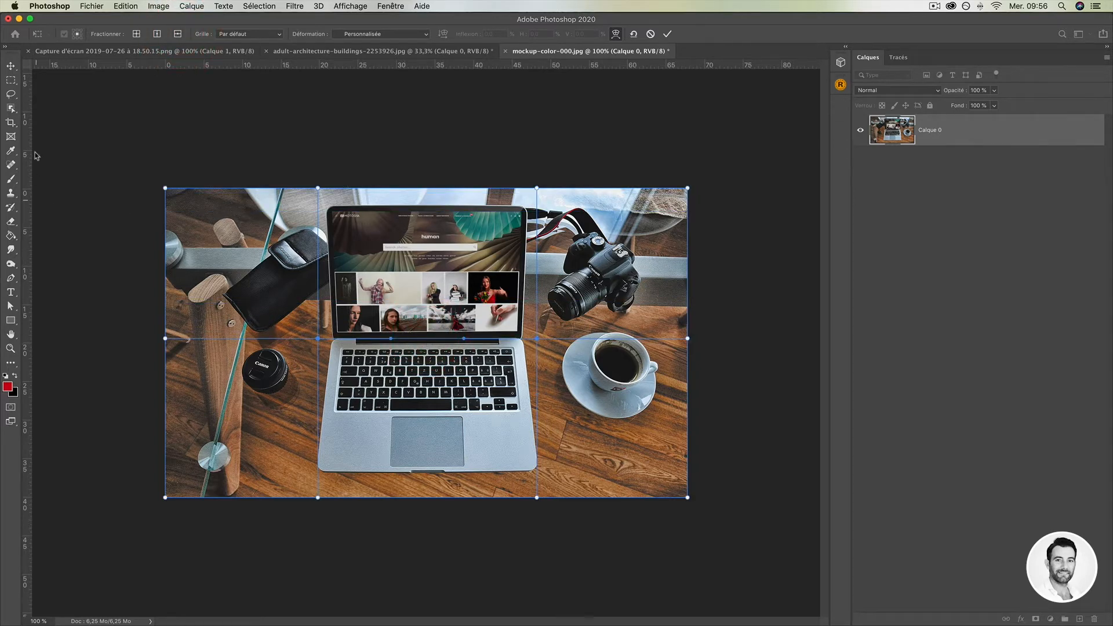
# Step: Add a vertical warp split through the laptop's centre, distort the laptop from its crossing with the hinge line, and apply the warp
pyautogui.click(156, 33)
pyautogui.click(424, 335)
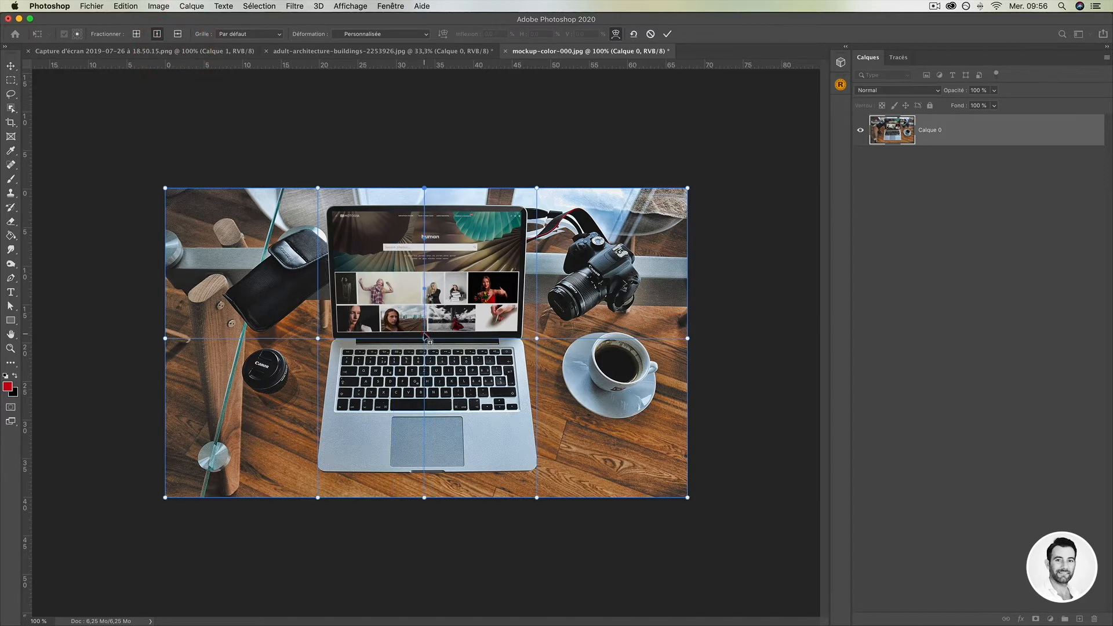
pyautogui.moveTo(424, 338); pyautogui.dragTo(429, 296)
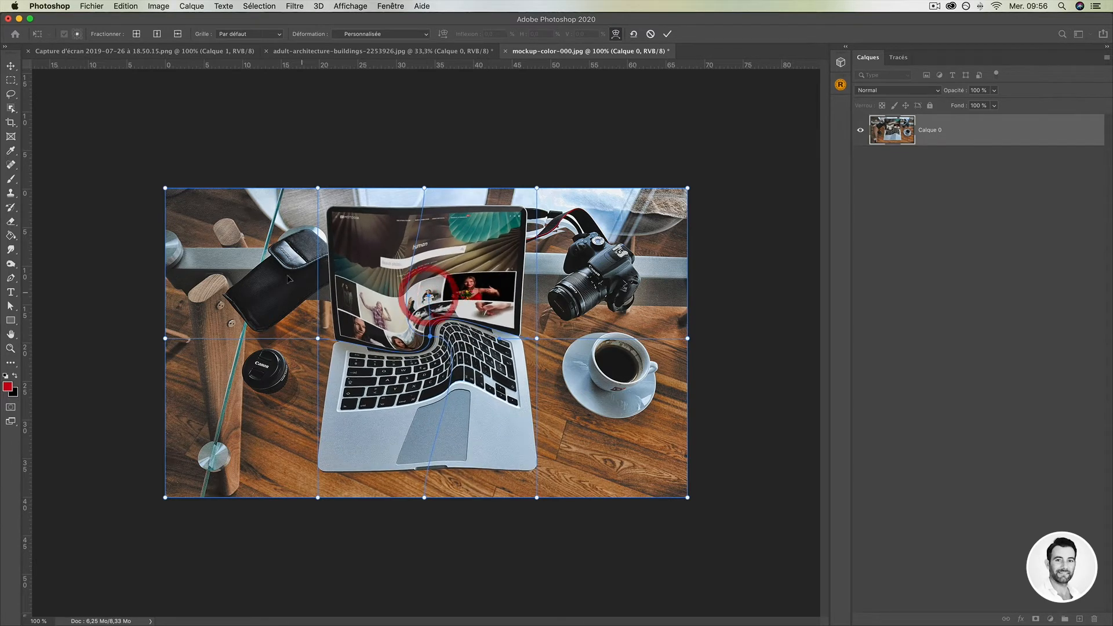
pyautogui.press('Return')
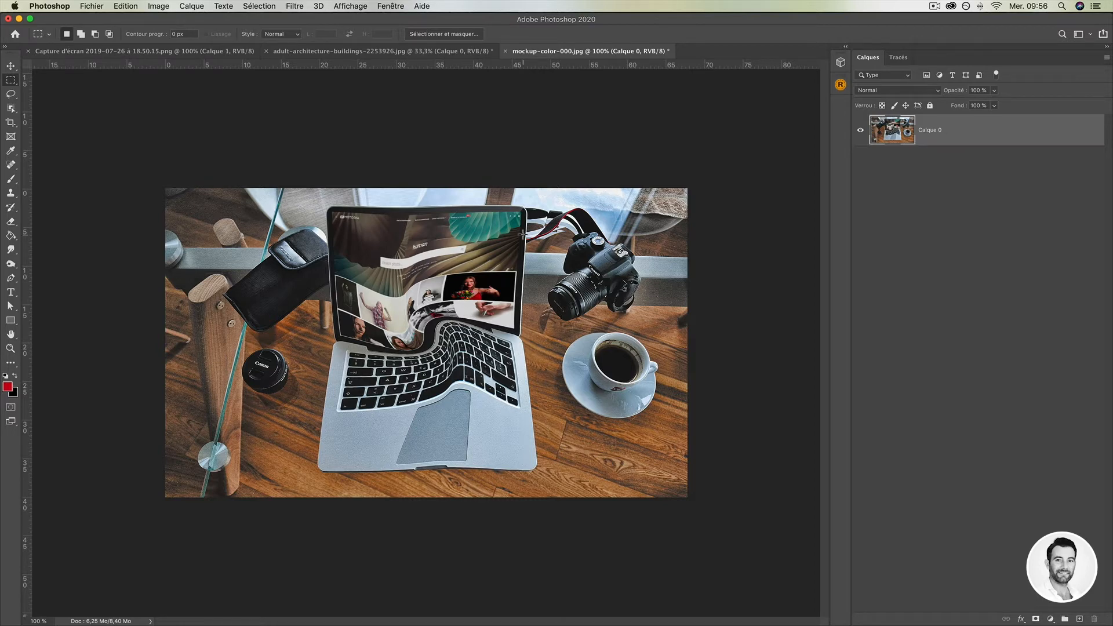
# Step: Start a new Déformation transform on the distorted laptop layer
pyautogui.click(135, 8)
pyautogui.moveTo(214, 261)
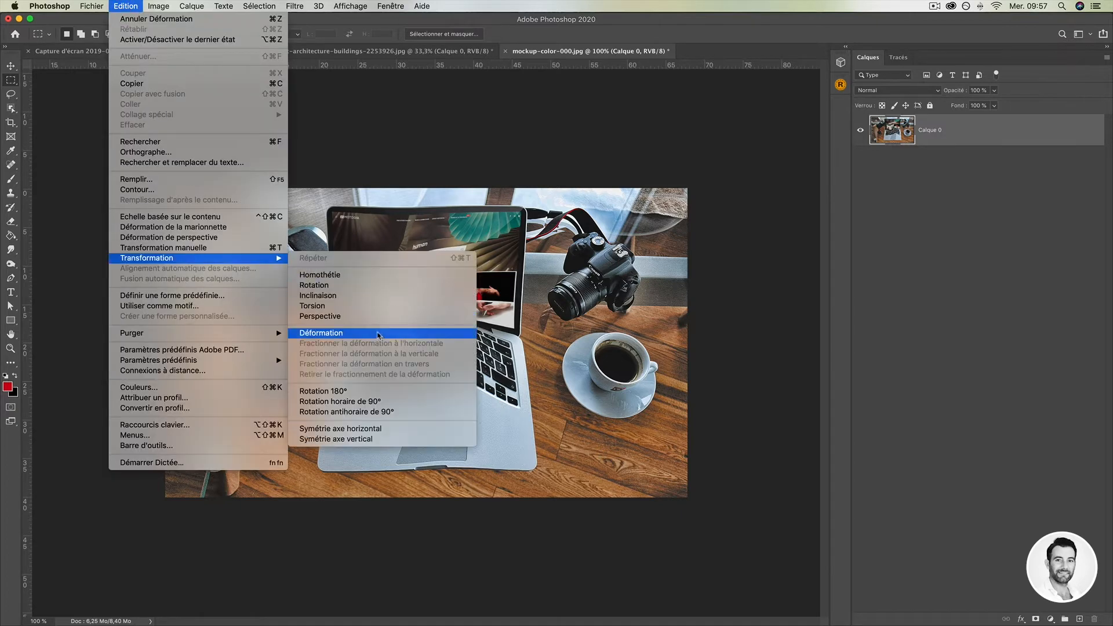
pyautogui.click(376, 333)
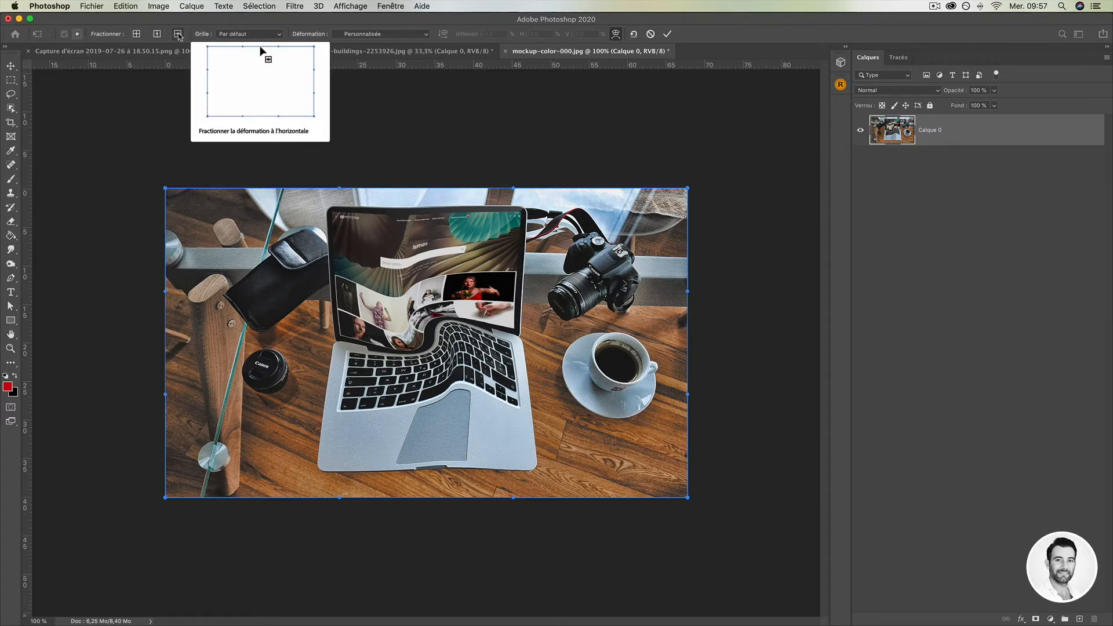
pyautogui.click(229, 34)
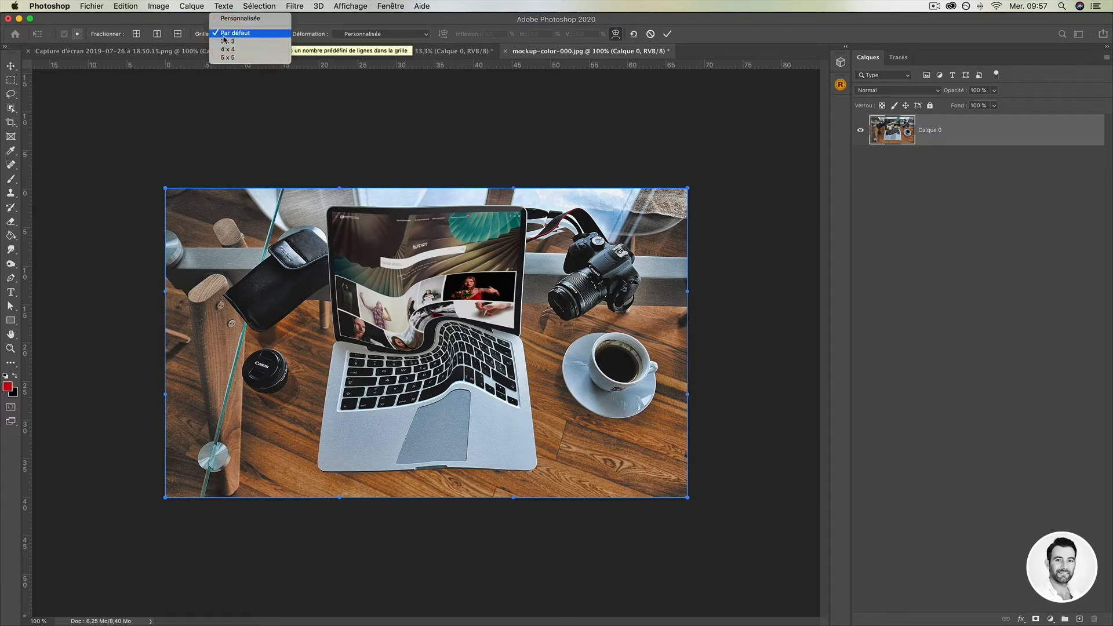
pyautogui.click(235, 26)
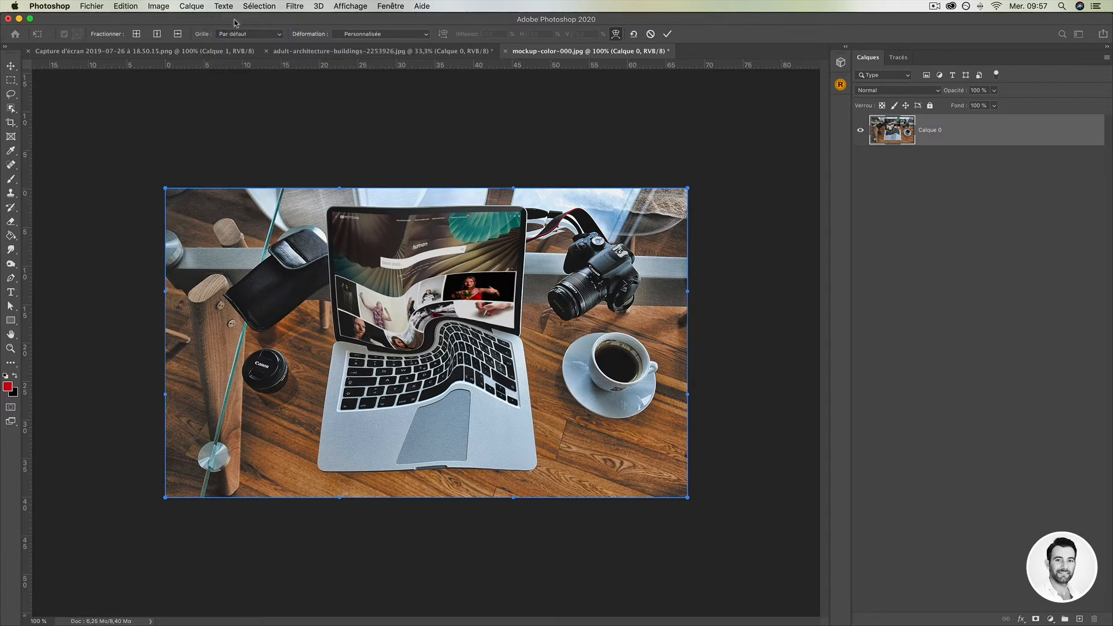
pyautogui.click(356, 36)
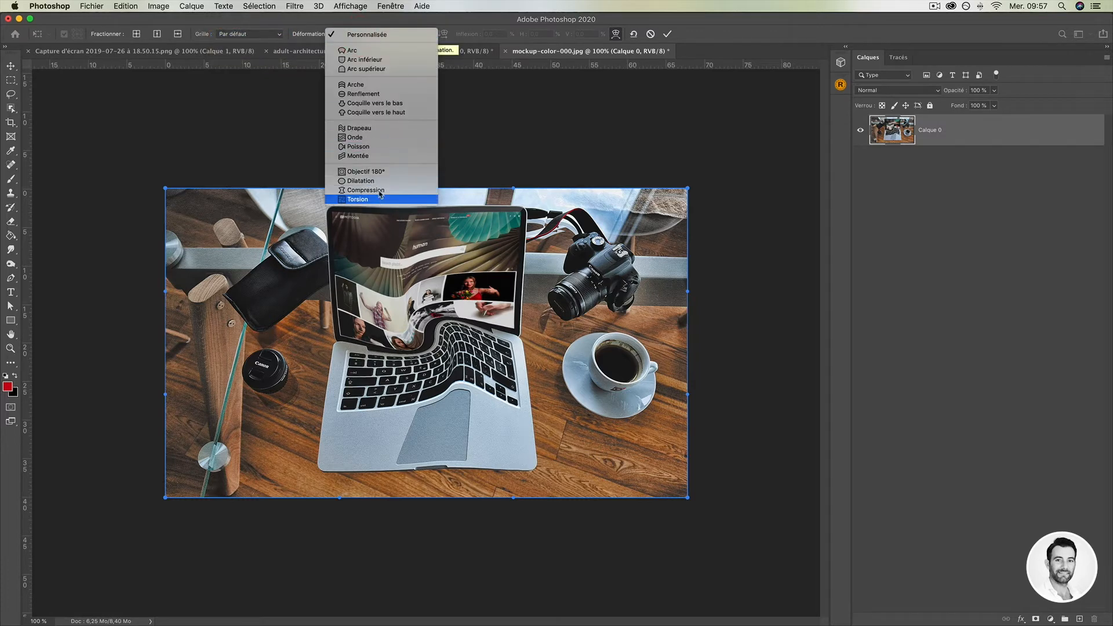
pyautogui.click(370, 36)
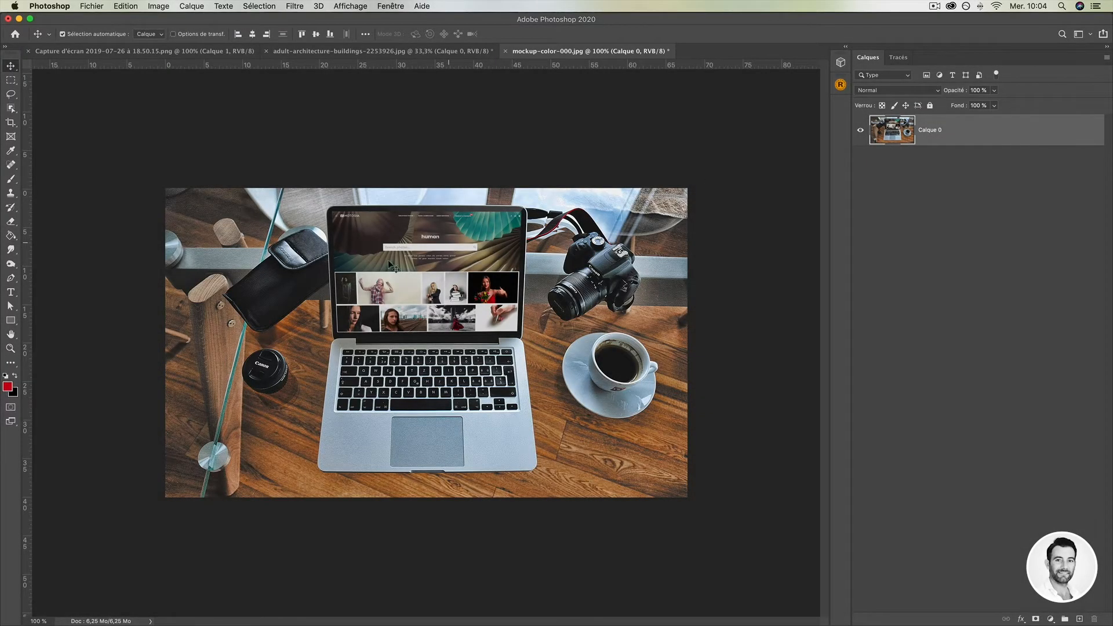
# Step: Draw three separate red rectangles over the image's left side, the second about 170 × 248 px and the third about 135 × 222 px
pyautogui.click(10, 320)
pyautogui.moveTo(195, 223); pyautogui.dragTo(230, 259)
pyautogui.moveTo(216, 316); pyautogui.dragTo(262, 383)
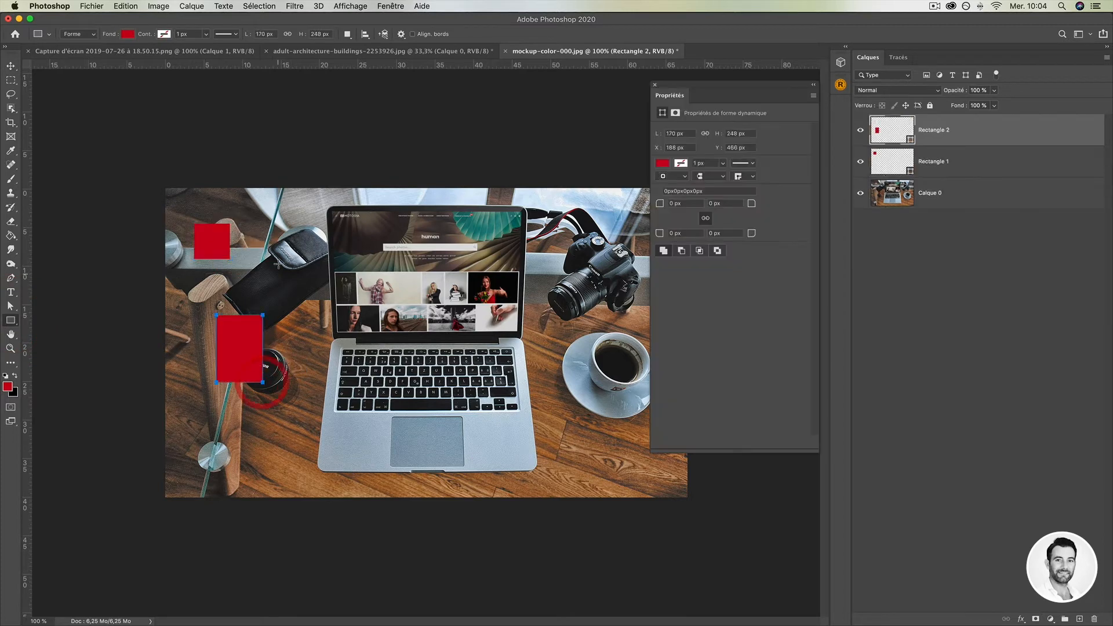
pyautogui.moveTo(278, 261); pyautogui.dragTo(315, 320)
pyautogui.click(11, 66)
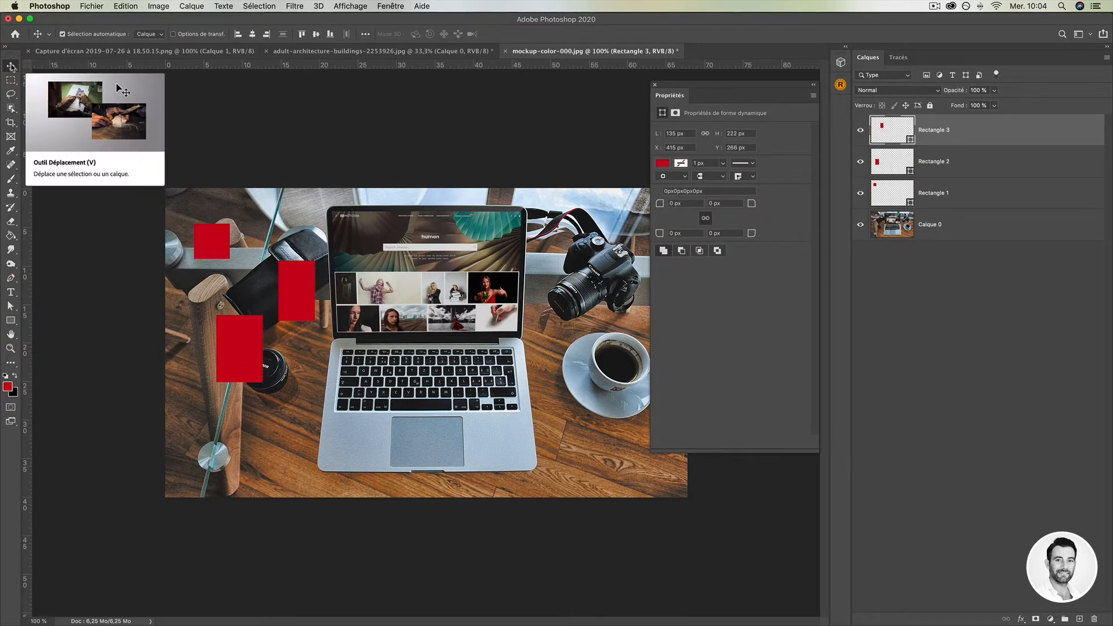
pyautogui.click(653, 87)
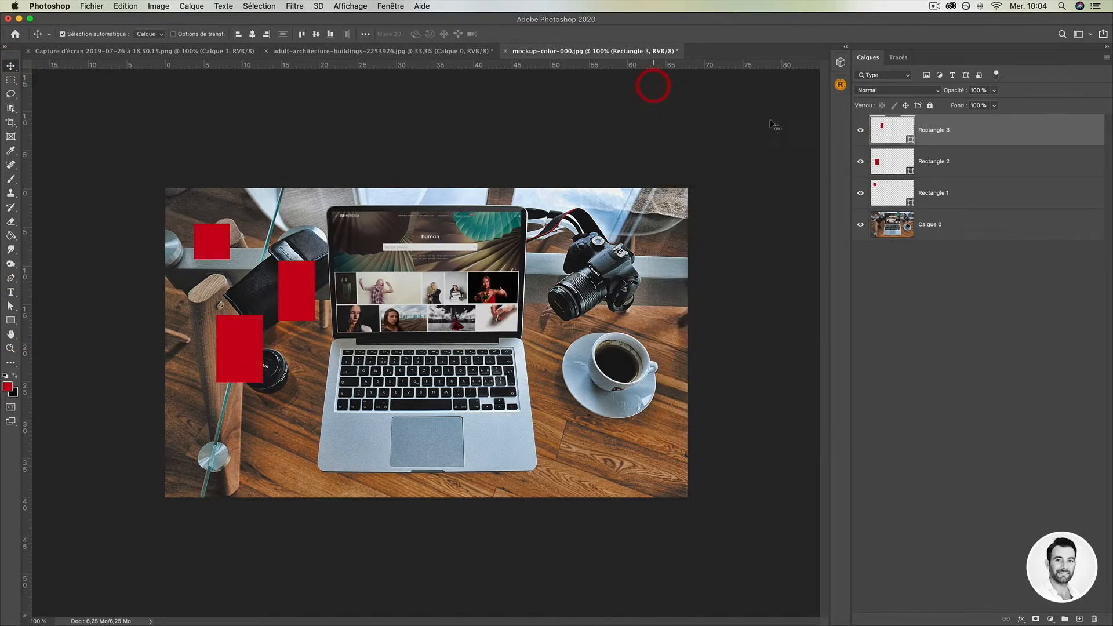
# Step: Select the Rectangle 1, Rectangle 2 and Rectangle 3 layers together and convert them into one smart object
pyautogui.keyDown('shift'); pyautogui.click(1011, 157); pyautogui.keyUp('shift')
pyautogui.keyDown('shift'); pyautogui.click(1004, 202); pyautogui.keyUp('shift')
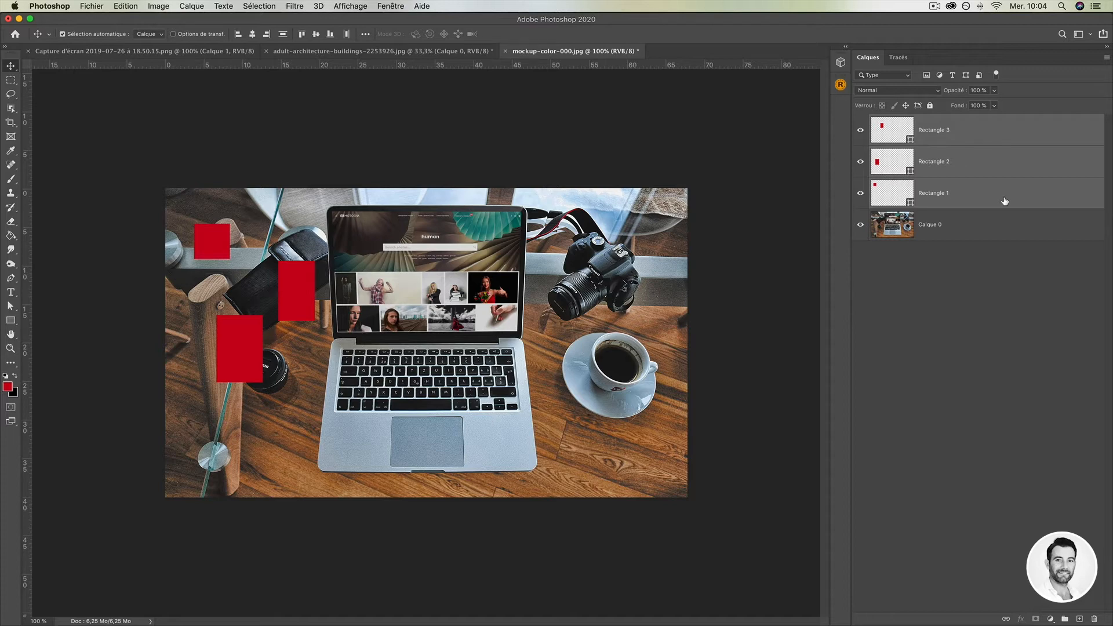
pyautogui.rightClick(1004, 201)
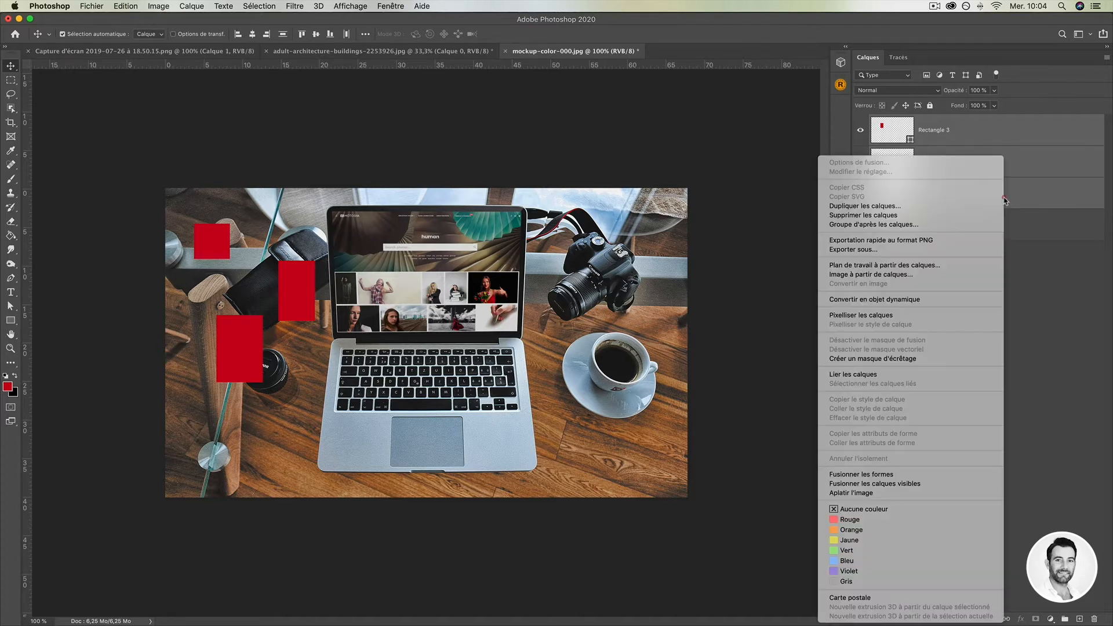
pyautogui.click(953, 299)
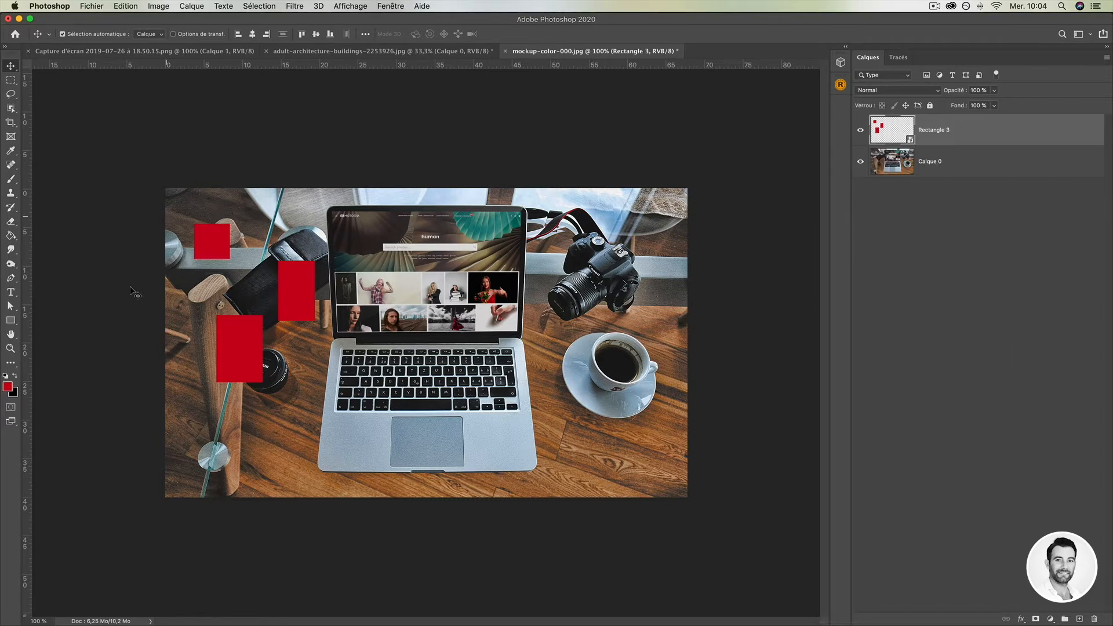
# Step: Open the Rectangle 3 smart object's contents, move Rectangle 2 upward, save the contents, and return to mockup-color-000.jpg
pyautogui.doubleClick(891, 131)
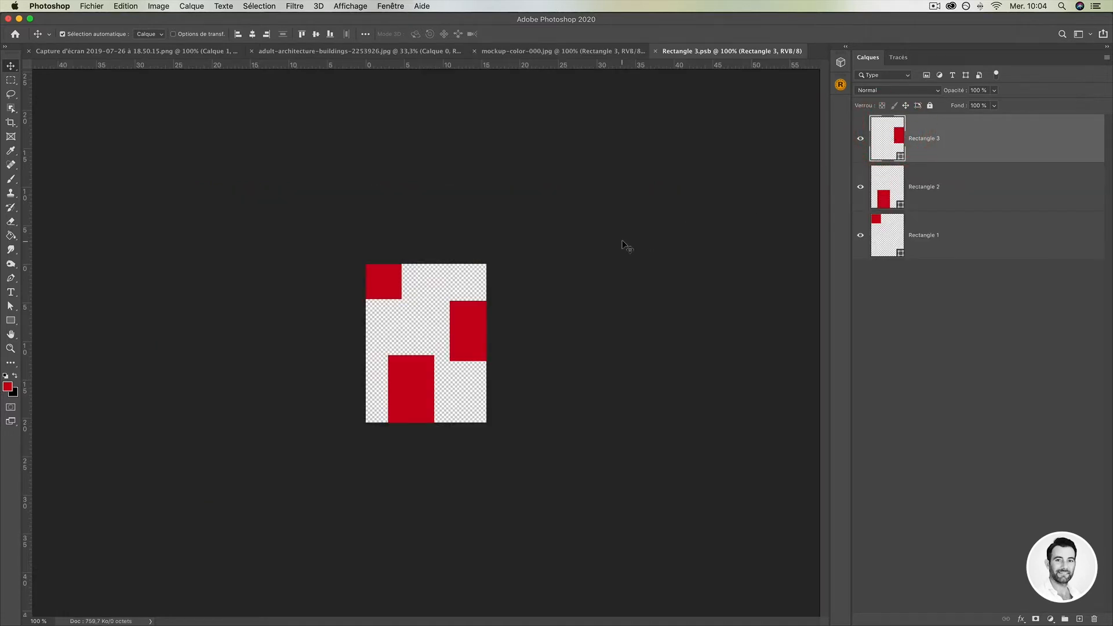
pyautogui.click(558, 51)
pyautogui.click(695, 51)
pyautogui.moveTo(415, 391); pyautogui.dragTo(413, 354)
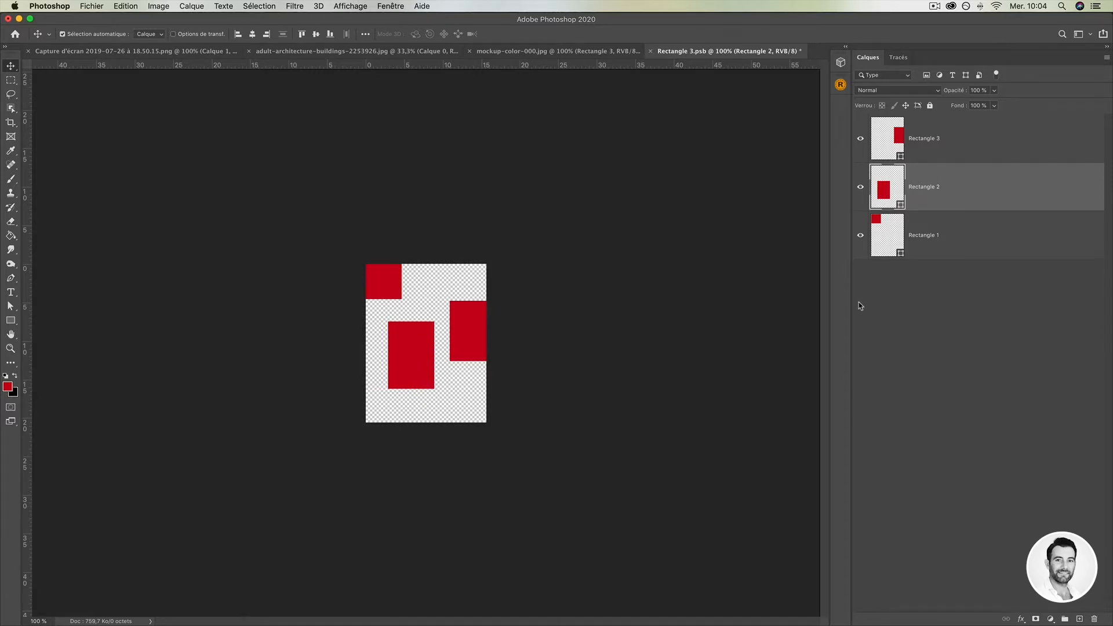
pyautogui.press('super+s')
pyautogui.click(556, 51)
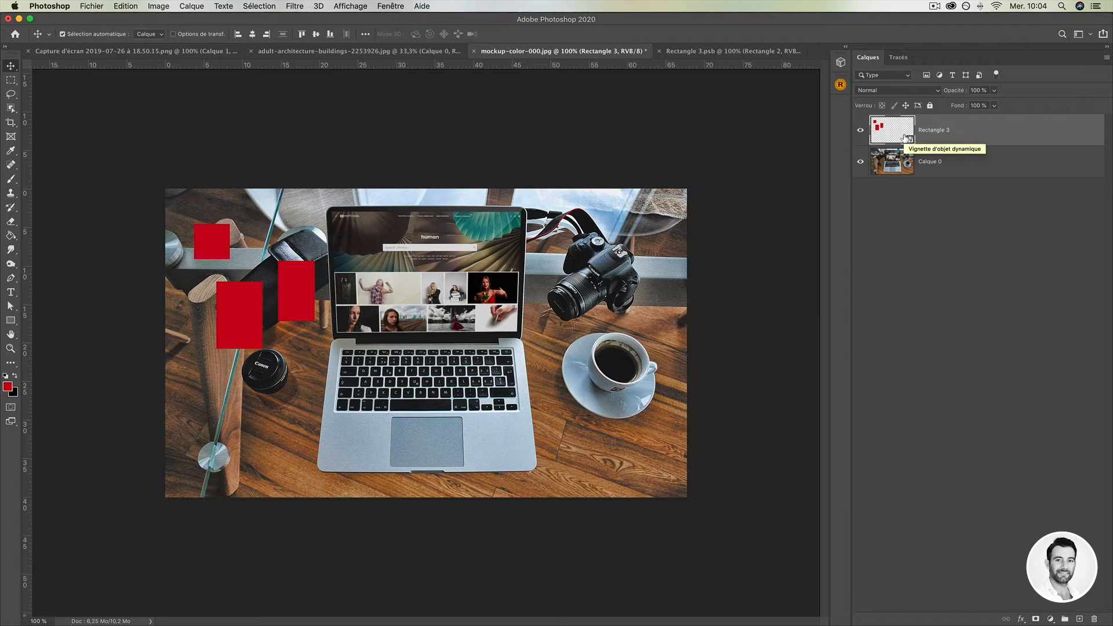
# Step: Convert the Rectangle 3 smart object back into layers and expand the resulting group
pyautogui.rightClick(998, 131)
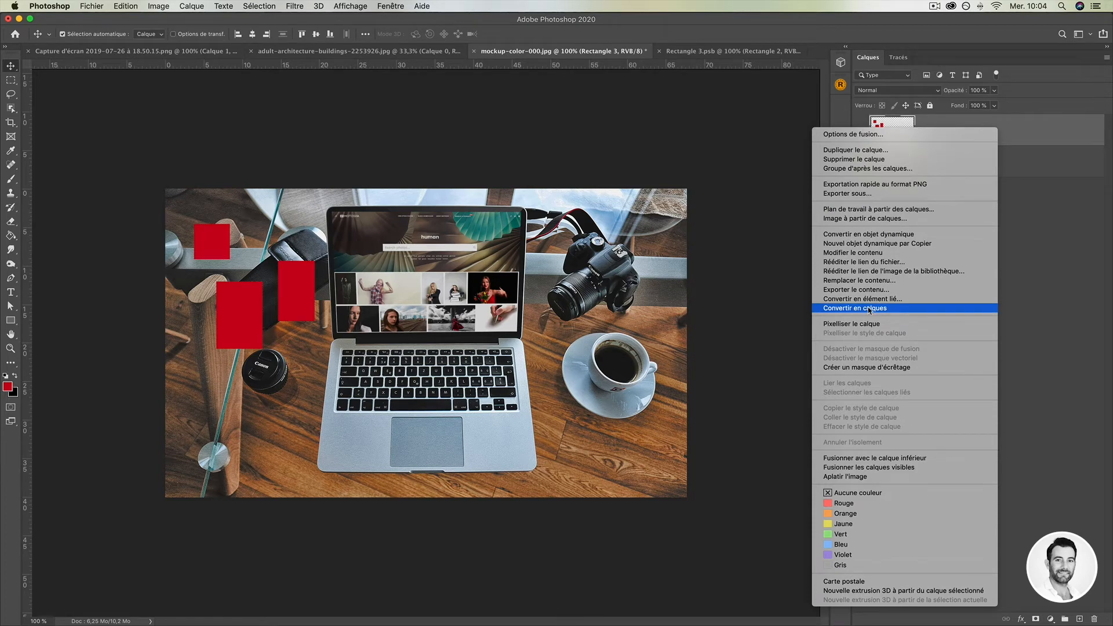
pyautogui.click(1043, 290)
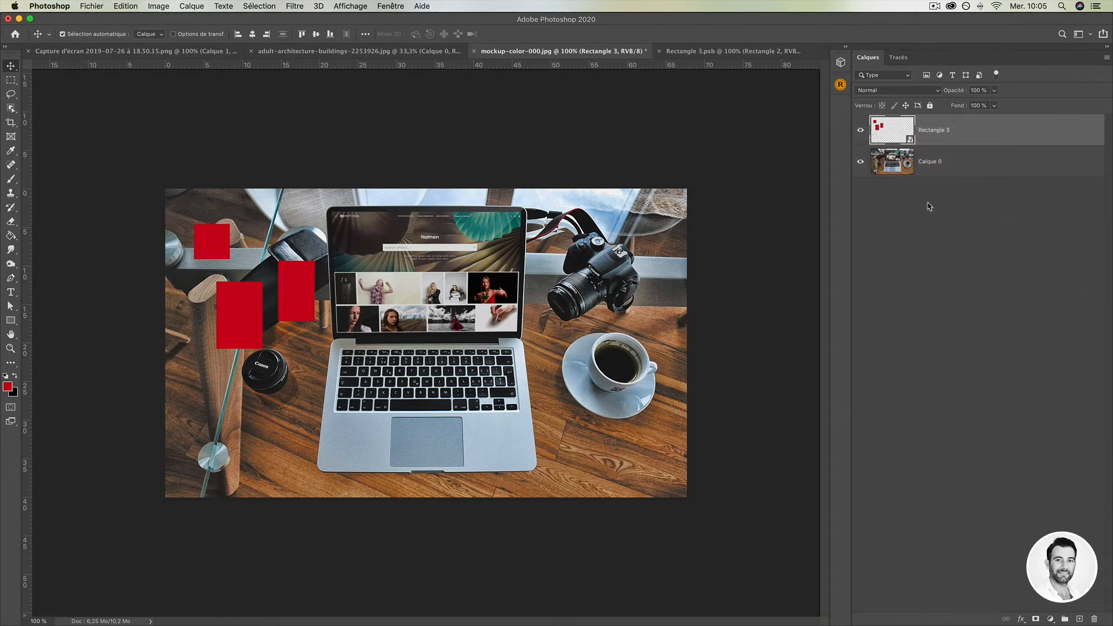
pyautogui.rightClick(962, 136)
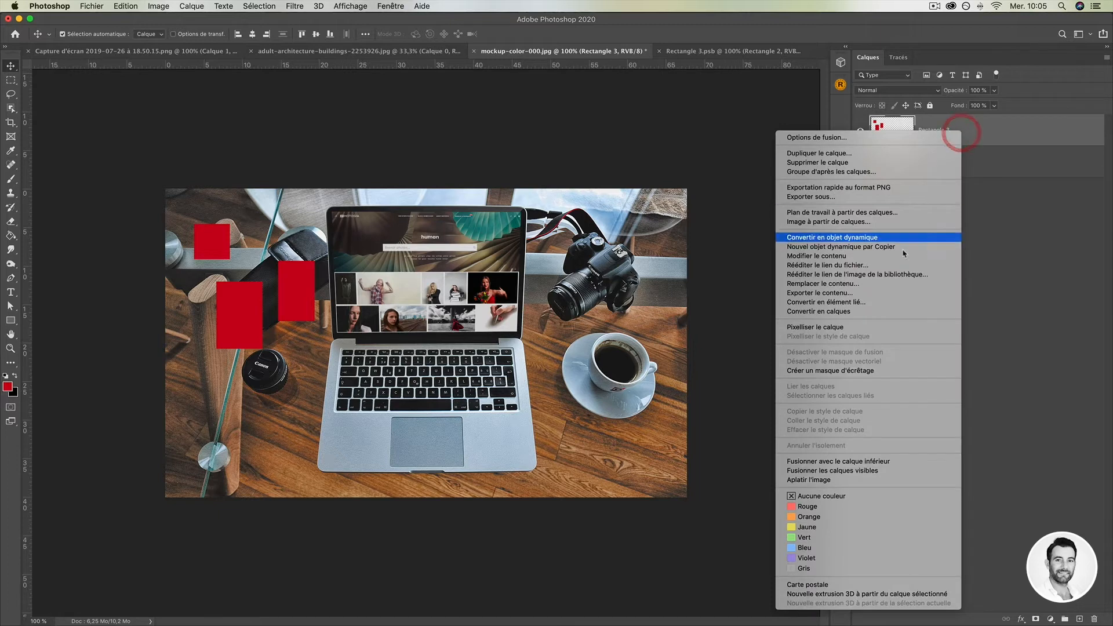
pyautogui.click(881, 311)
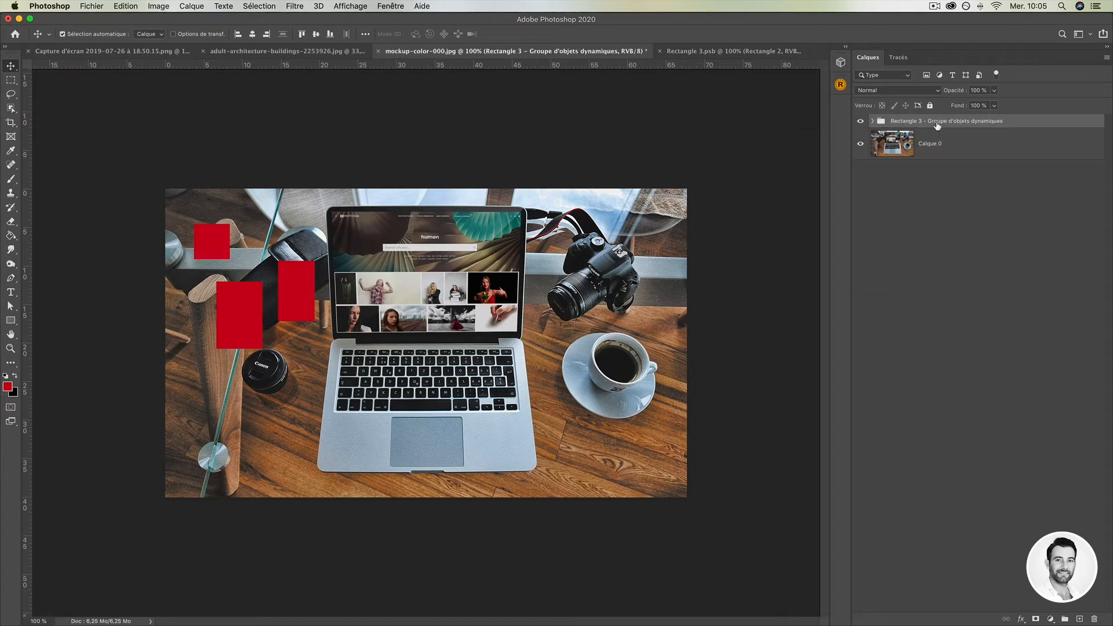
pyautogui.click(872, 121)
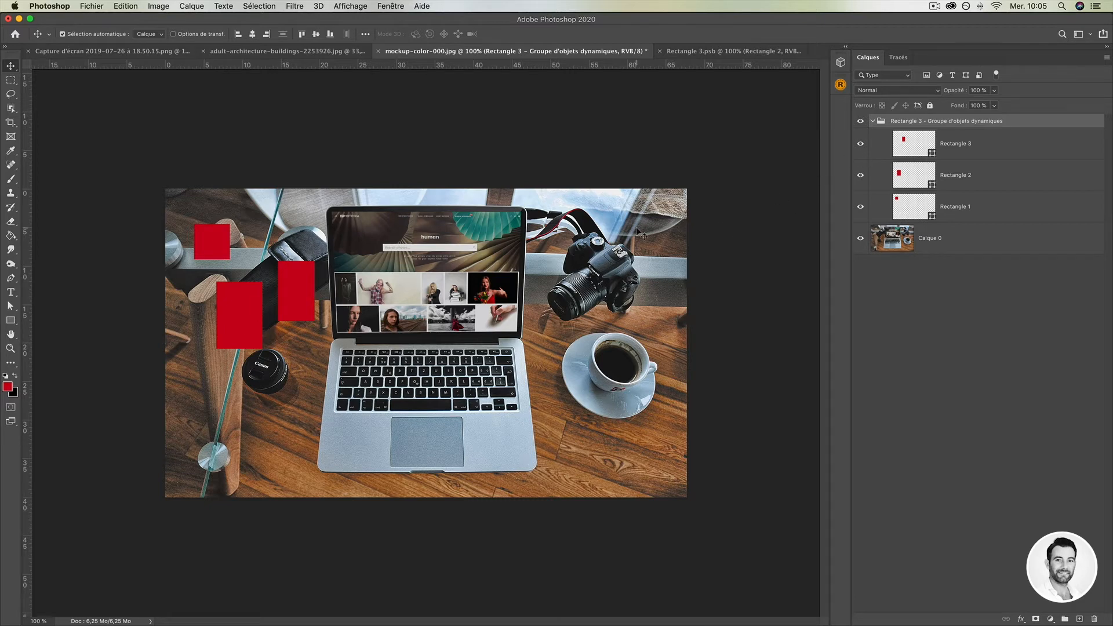
# Step: Move Rectangle 2 downward on the image, and undo both this move and the conversion to layers
pyautogui.moveTo(221, 324); pyautogui.dragTo(232, 364)
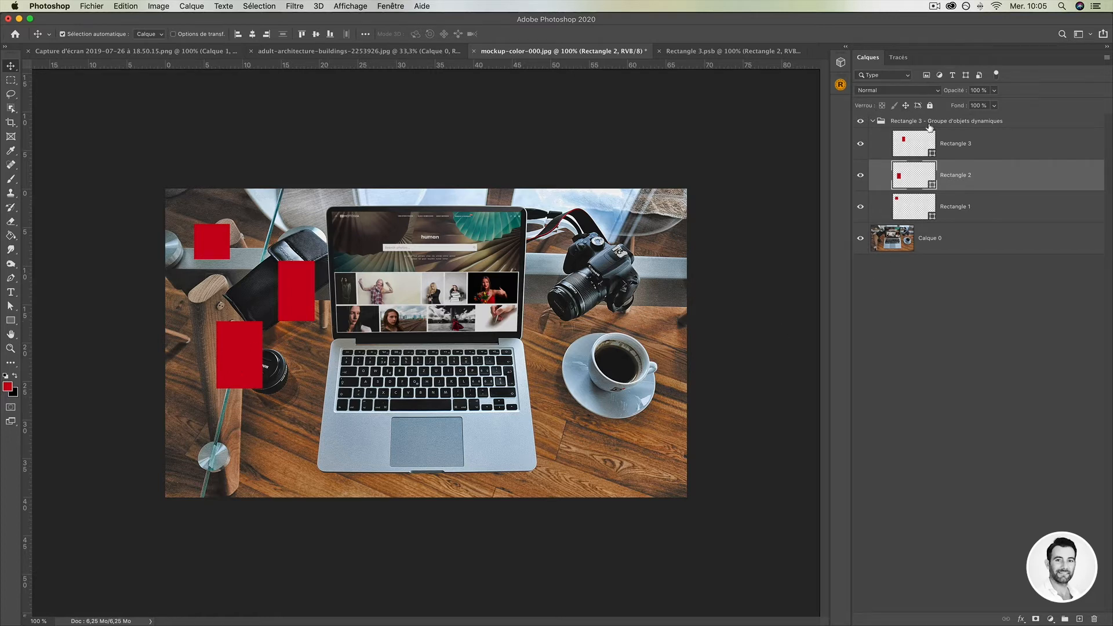
pyautogui.press('super+z')
pyautogui.press('super+z')
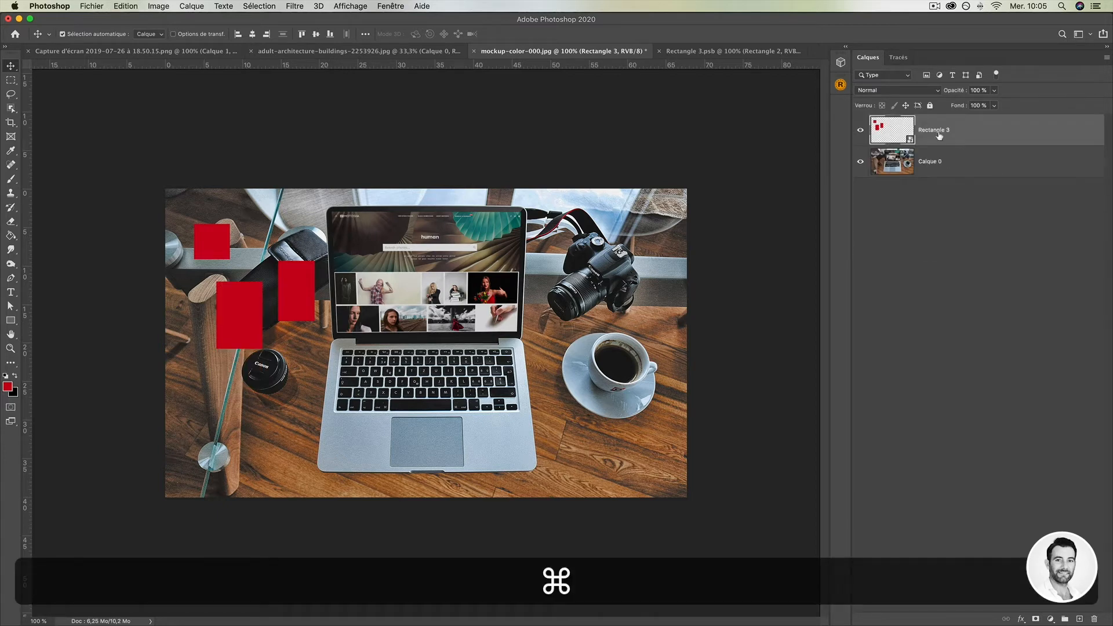
# Step: Convert the smart object into layers again, expand its group, and move the Rectangle 3 shape downward
pyautogui.rightClick(961, 130)
pyautogui.click(868, 310)
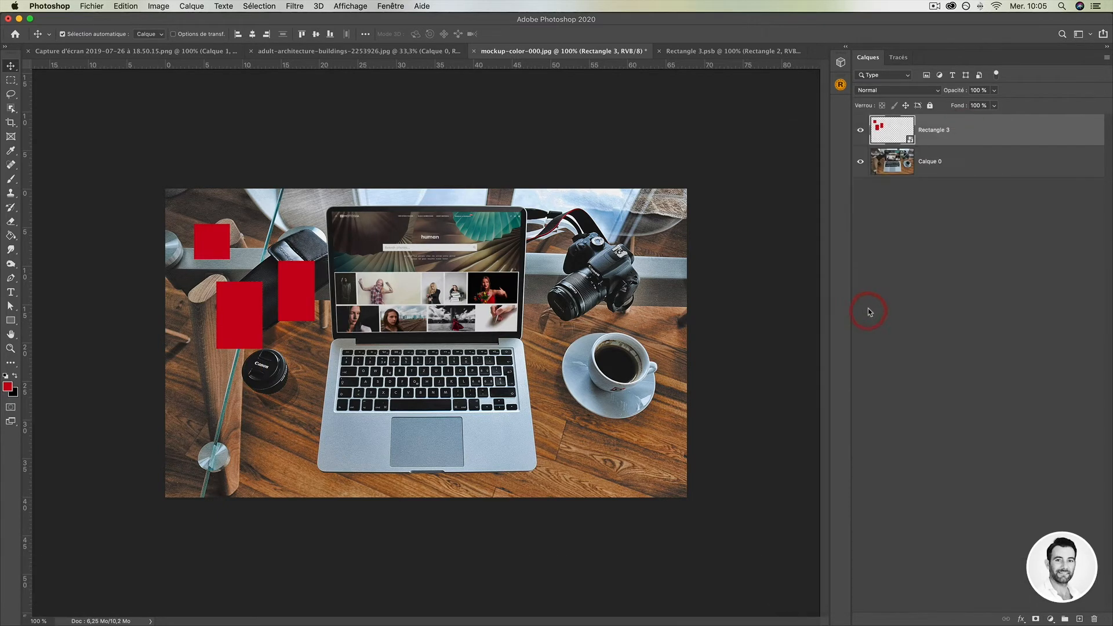
pyautogui.click(873, 121)
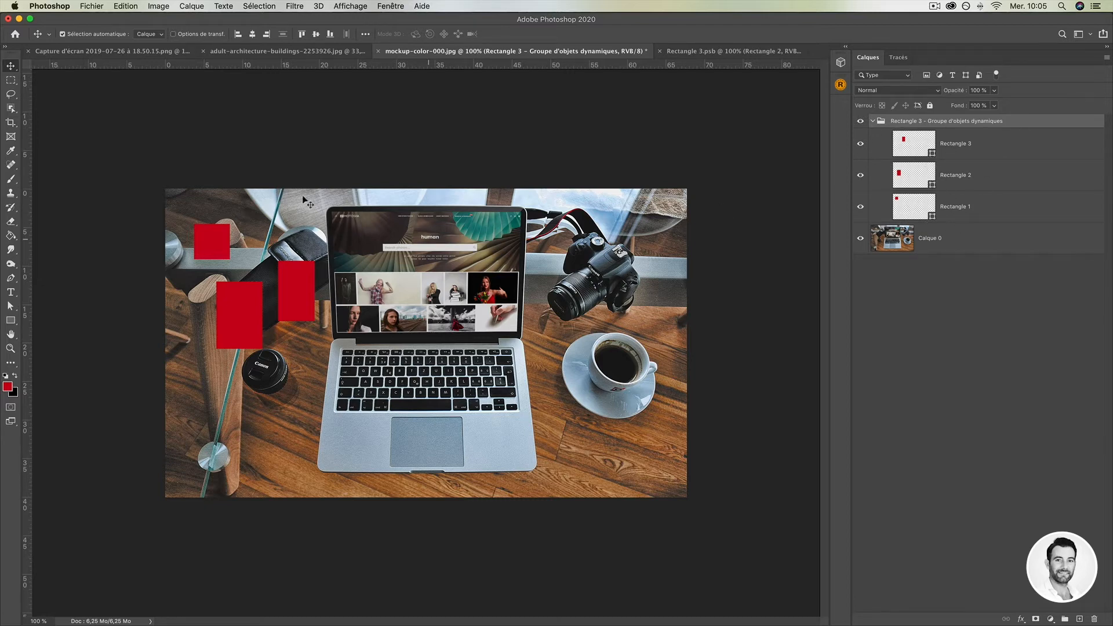
pyautogui.moveTo(294, 293); pyautogui.dragTo(295, 345)
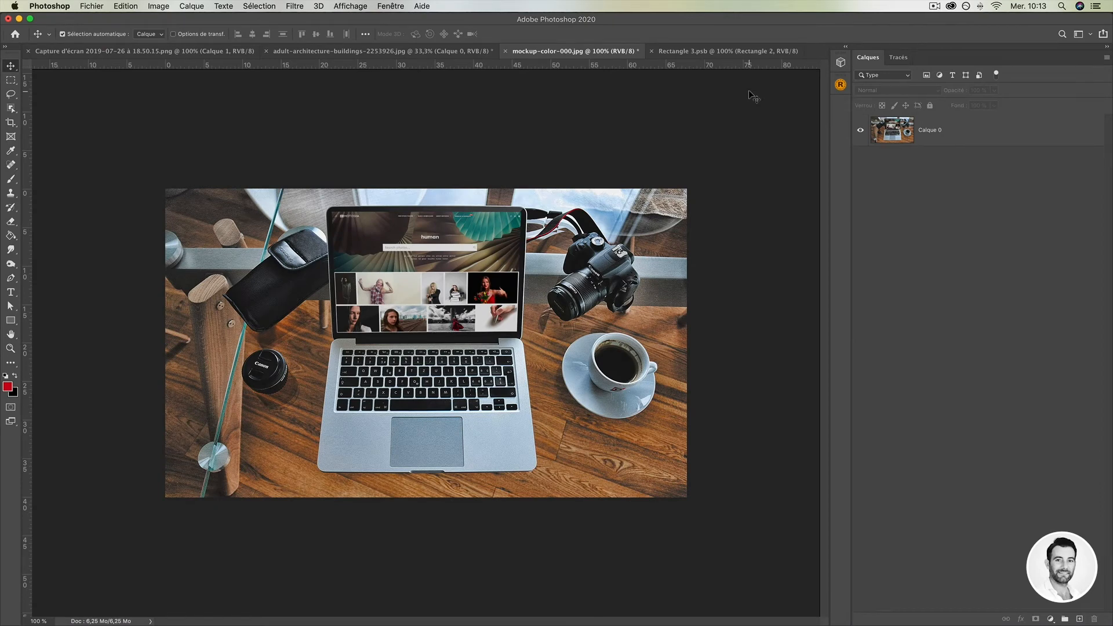
# Step: Open the Dégradés panel, make it taller, and add a new empty layer above Calque 0
pyautogui.click(393, 10)
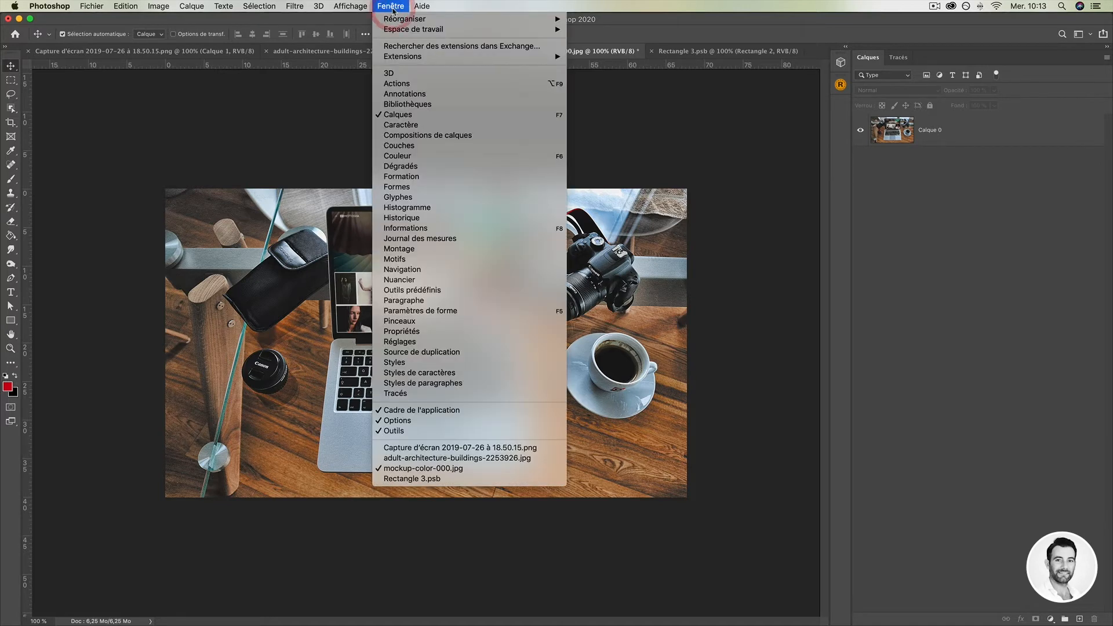
pyautogui.click(432, 166)
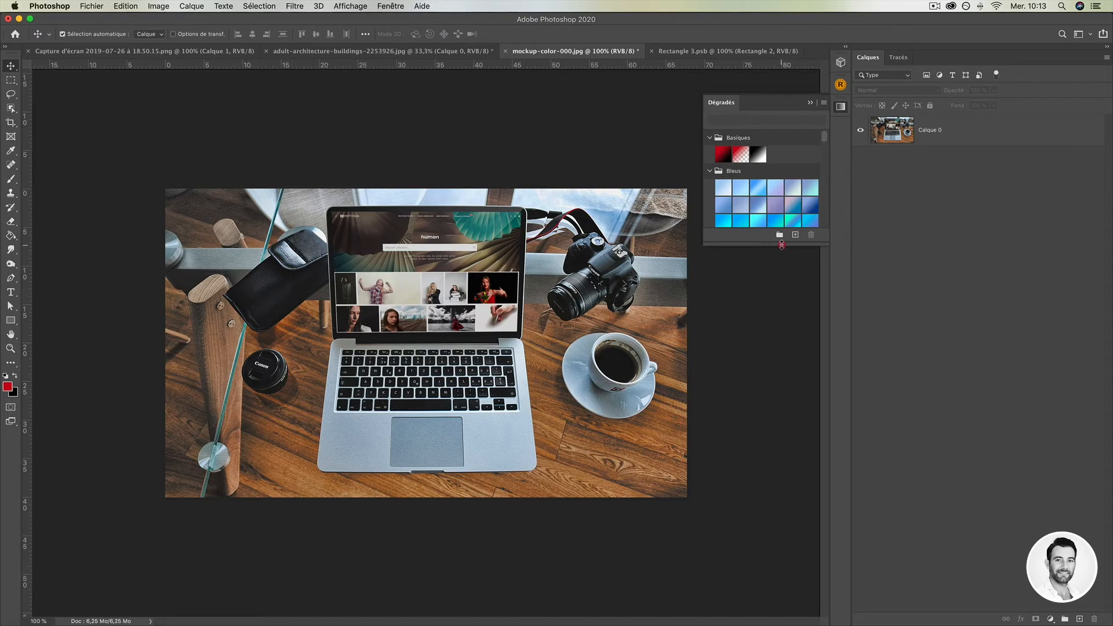
pyautogui.moveTo(781, 244); pyautogui.dragTo(781, 425)
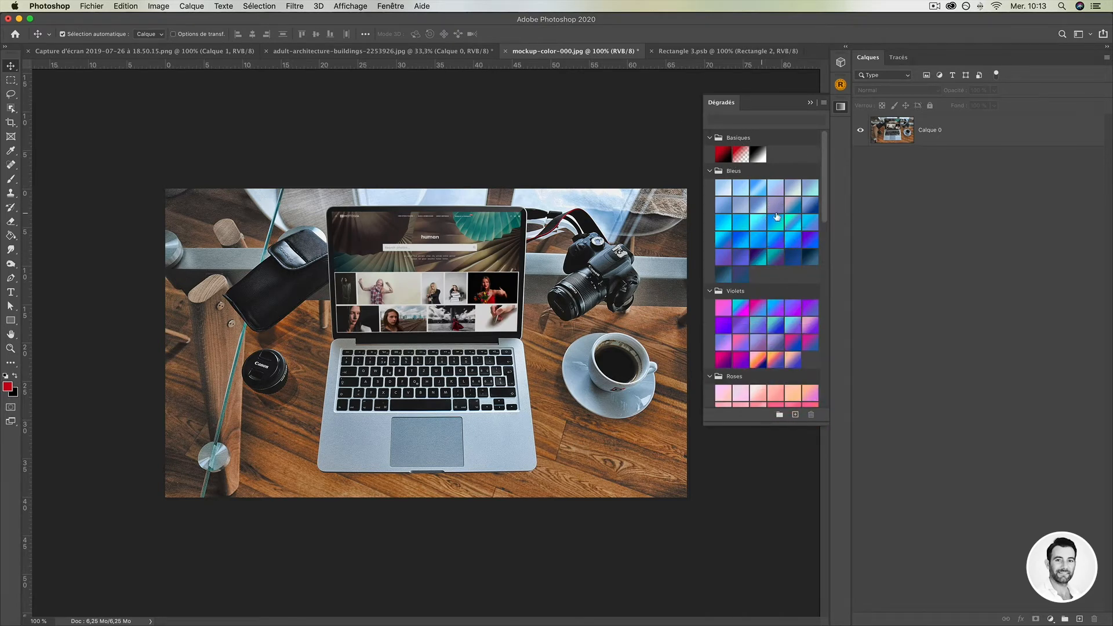
pyautogui.click(1079, 619)
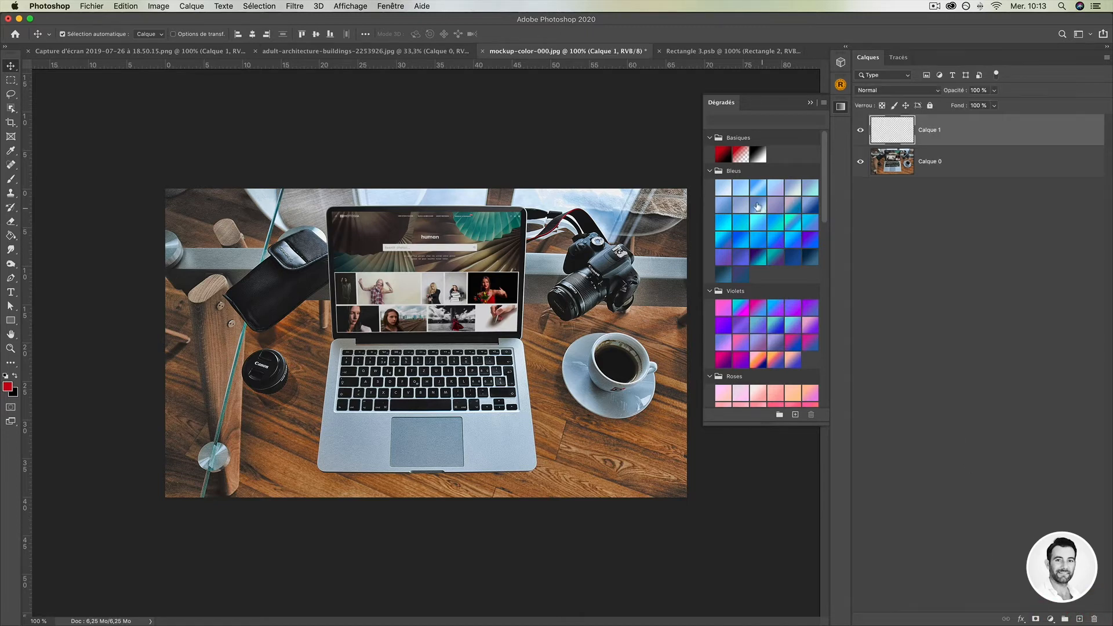
# Step: Try two Bleus and two Violets gradient presets as a fill on the new layer, and browse the remaining preset groups
pyautogui.click(757, 206)
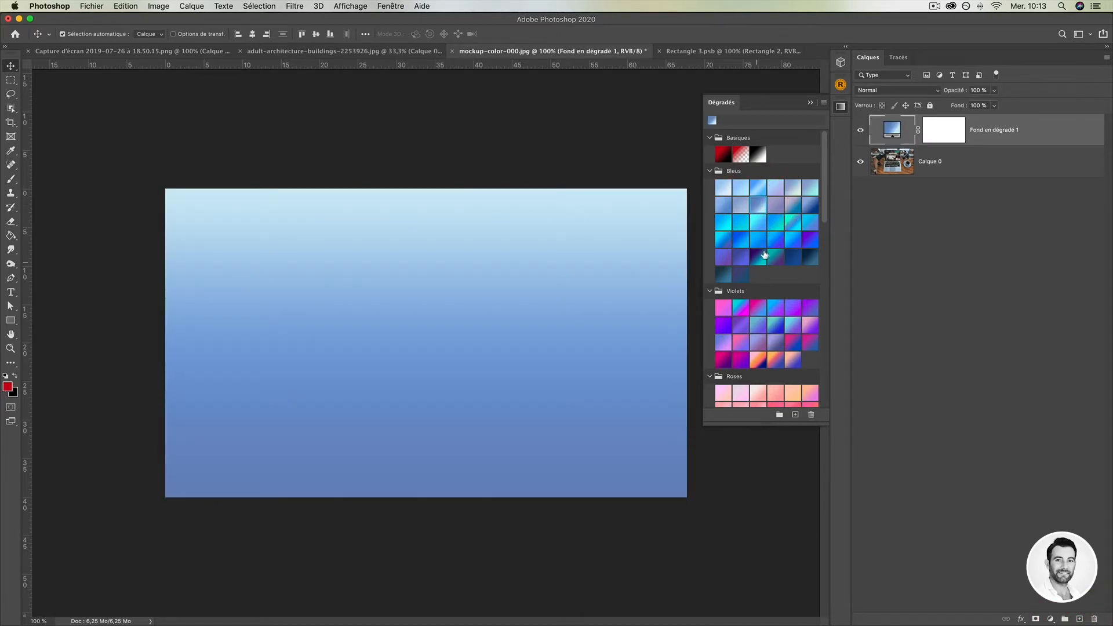
pyautogui.click(758, 240)
pyautogui.click(758, 307)
pyautogui.click(742, 324)
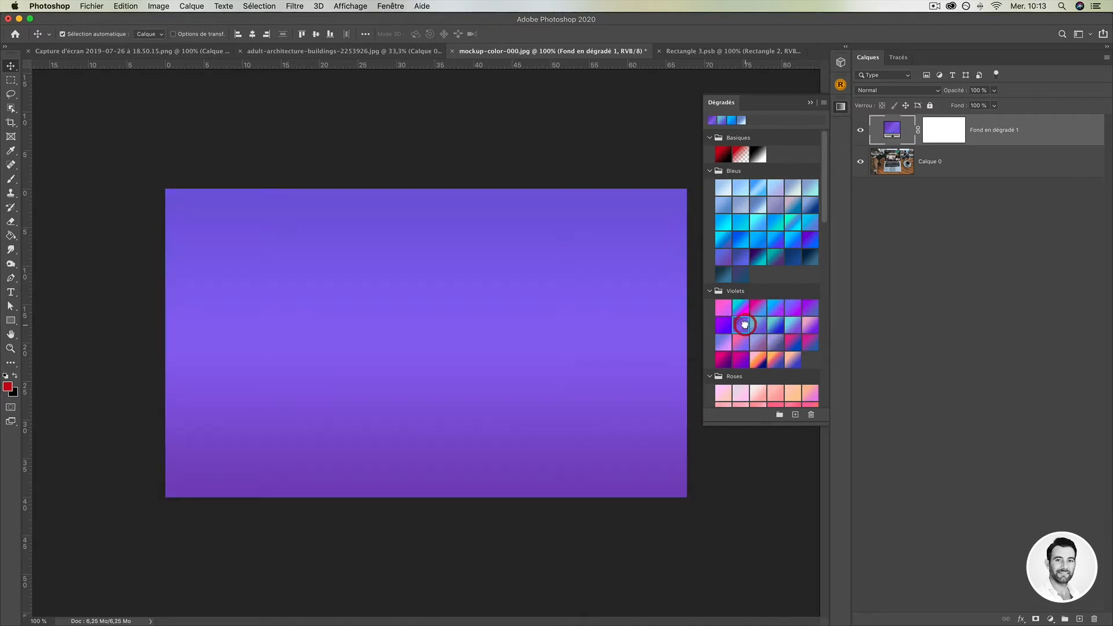
pyautogui.scroll(-15, 758, 331)
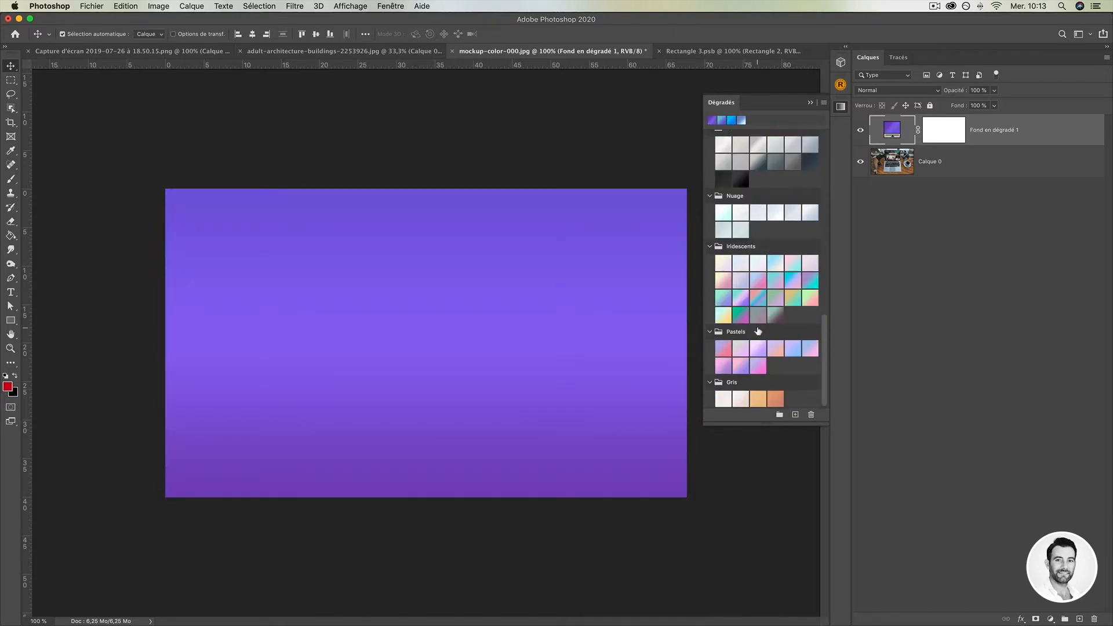
pyautogui.scroll(5, 758, 331)
pyautogui.scroll(10, 753, 271)
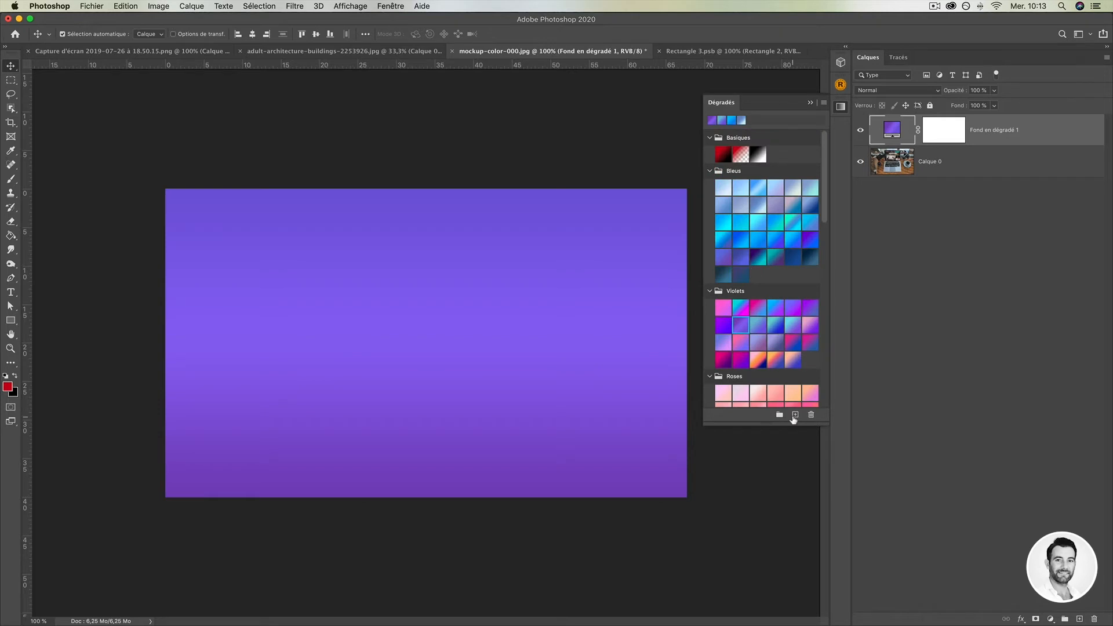
# Step: Undo all the gradient fills applied to the new layer
pyautogui.press('super+z')
pyautogui.press('super+z')
pyautogui.press('super+z')
pyautogui.press('super+z')
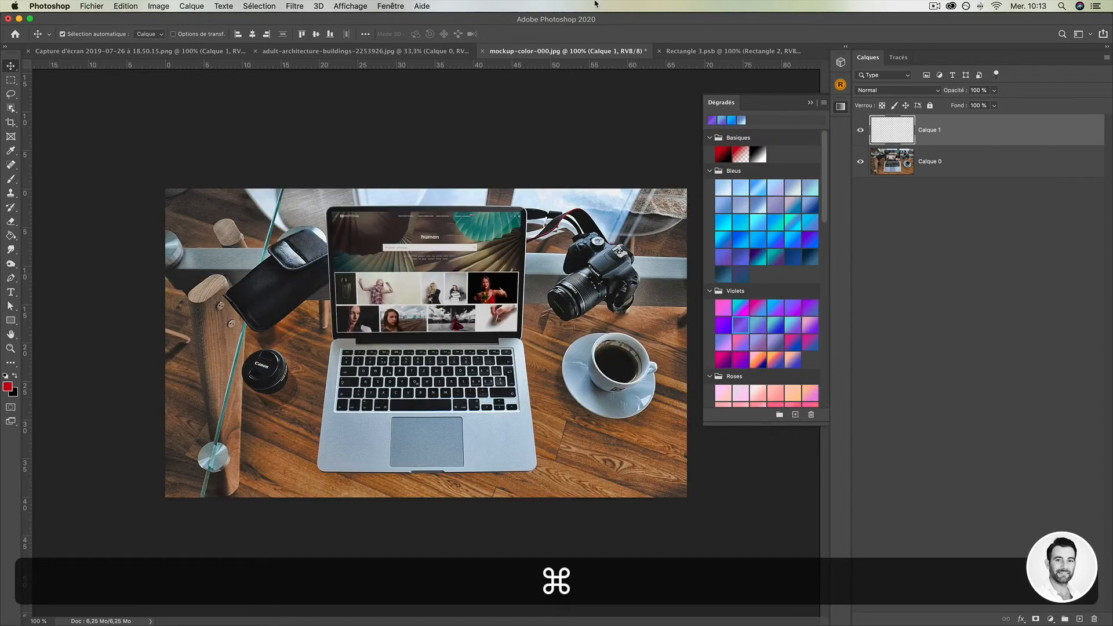
# Step: Open the Motifs panel and make it taller to show all its pattern groups
pyautogui.click(390, 7)
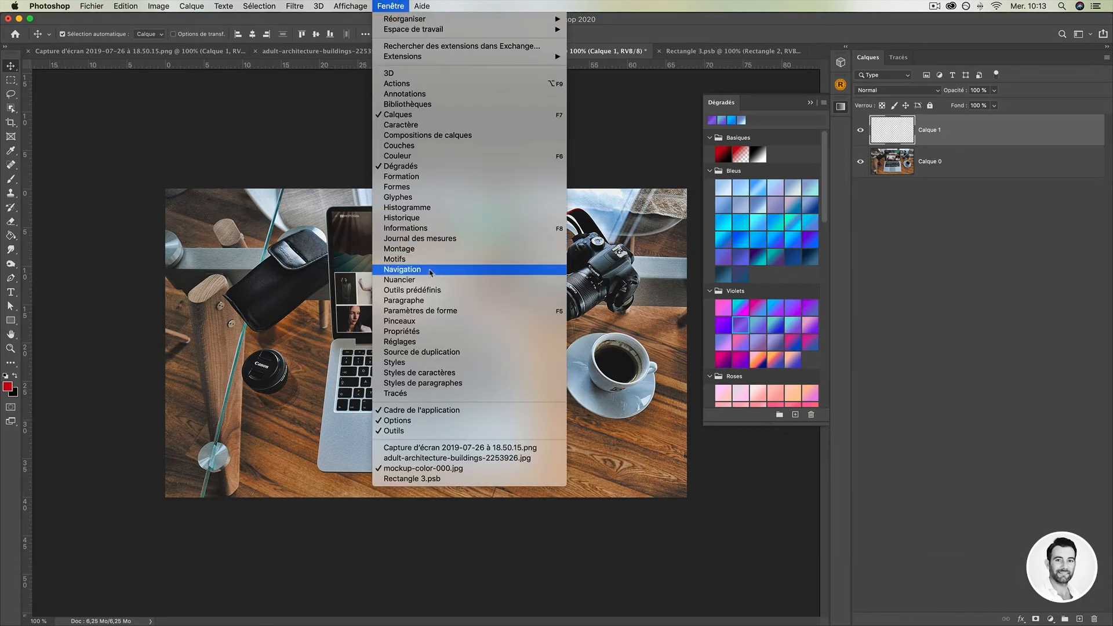
pyautogui.click(427, 259)
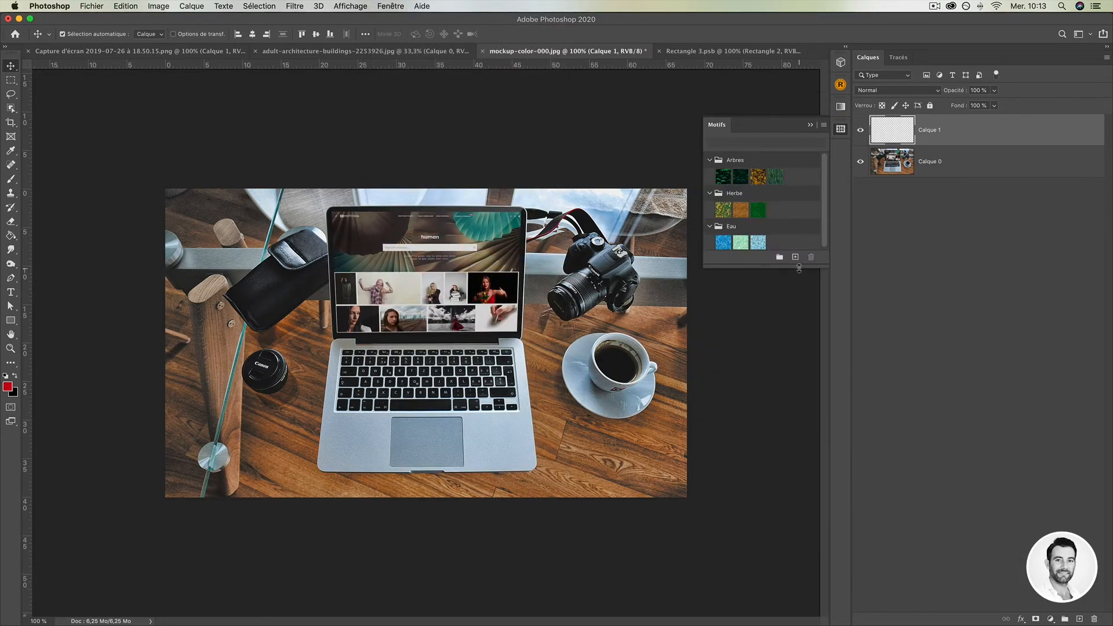
pyautogui.moveTo(798, 267); pyautogui.dragTo(803, 496)
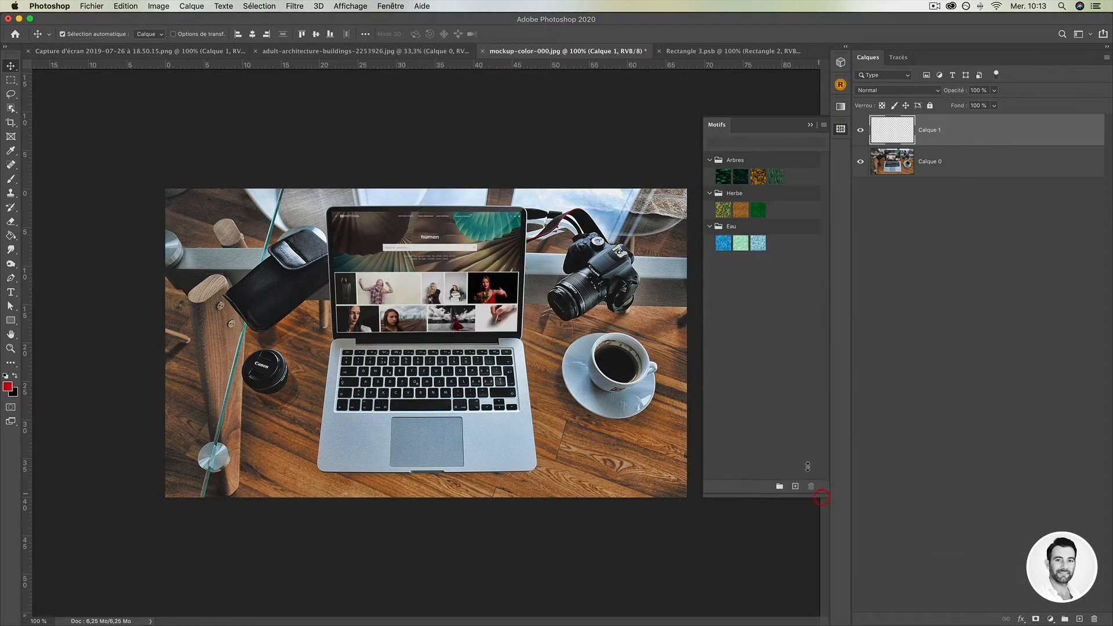
# Step: Try the first three Arbres patterns one after another as a fill on Calque 1
pyautogui.click(723, 176)
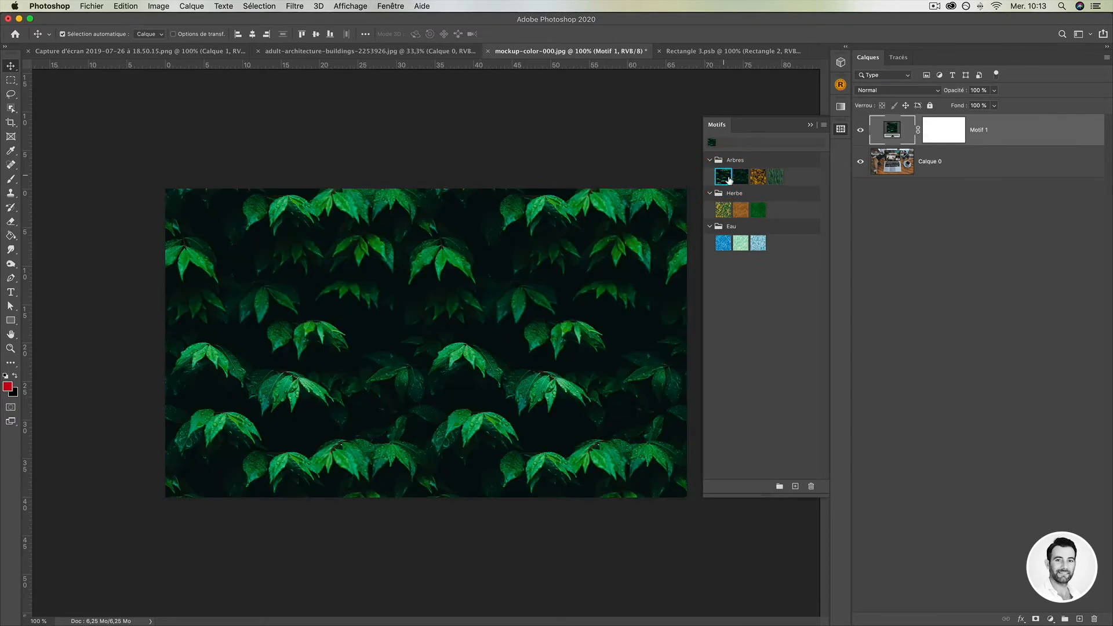
pyautogui.click(740, 176)
pyautogui.click(758, 177)
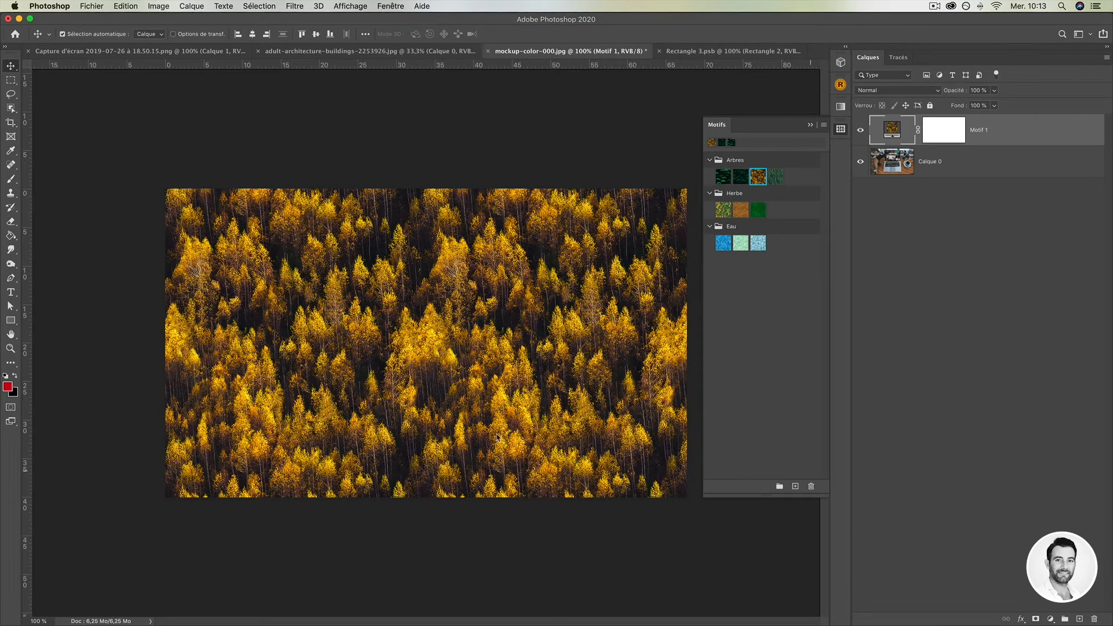
# Step: On a new layer with Motif 1 hidden, brush a red blob over the laptop screen and fill it with the first Herbe pattern
pyautogui.click(1080, 619)
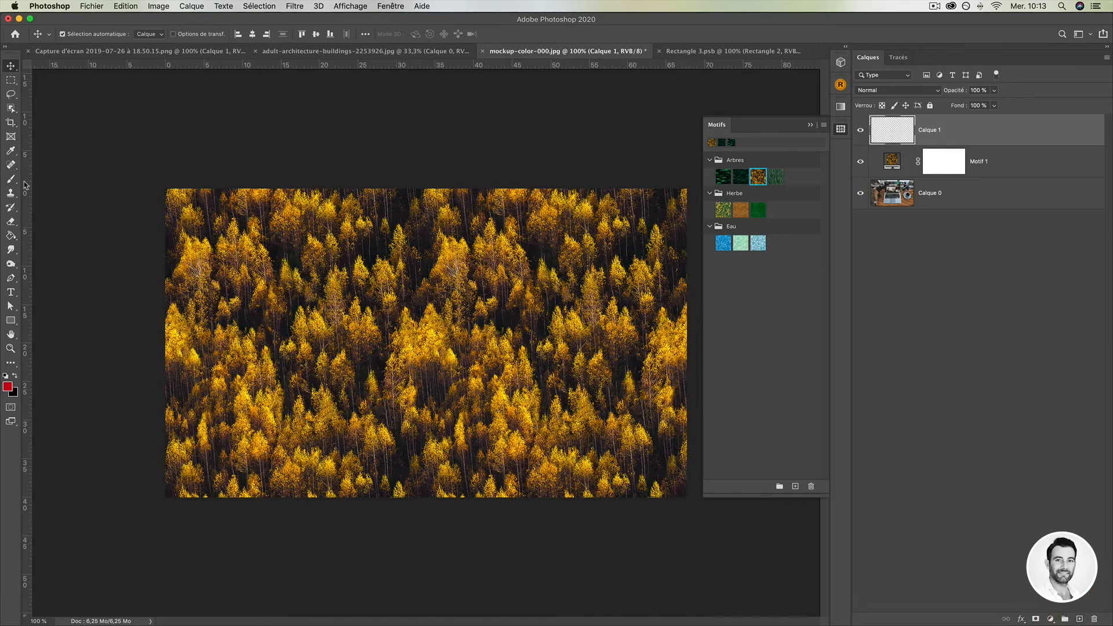
pyautogui.click(860, 164)
pyautogui.press('b')
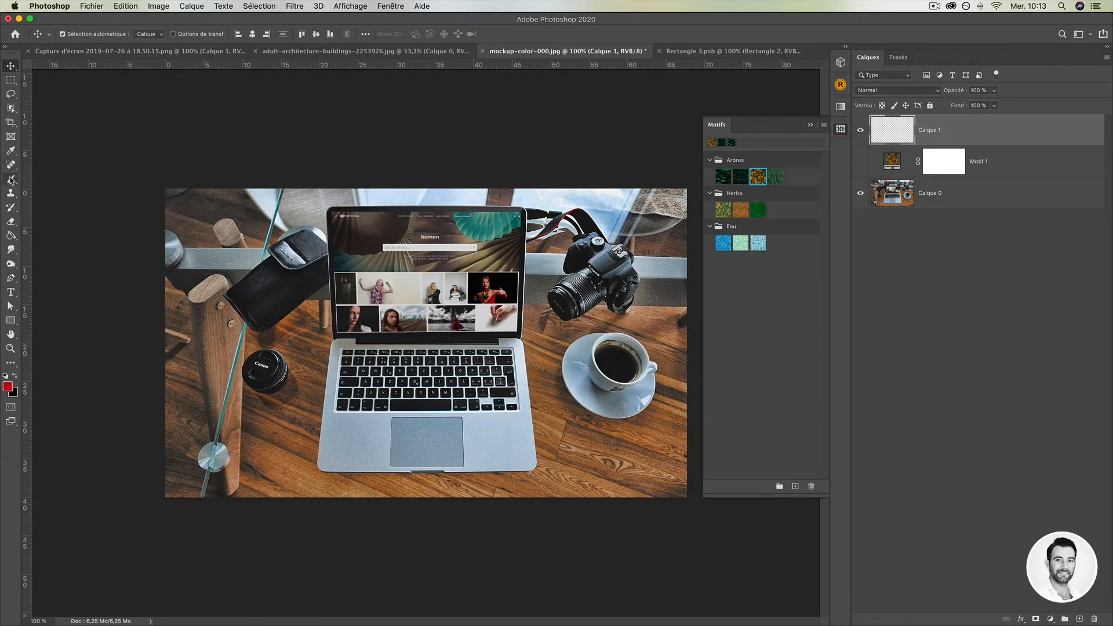
pyautogui.moveTo(342, 272); pyautogui.dragTo(348, 291)
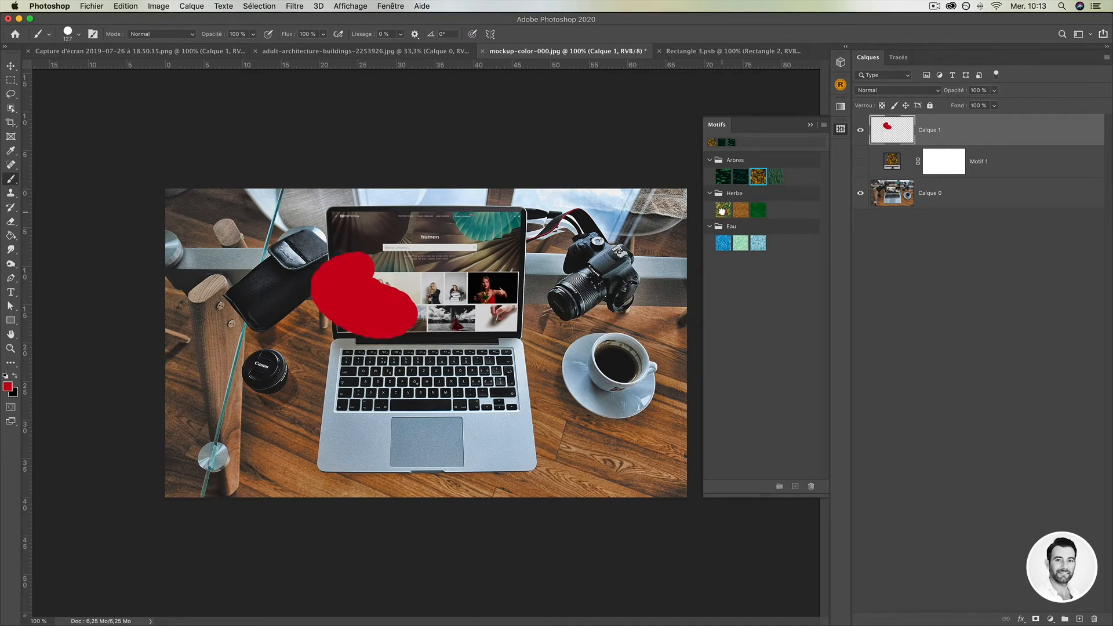
pyautogui.moveTo(723, 210); pyautogui.dragTo(358, 270)
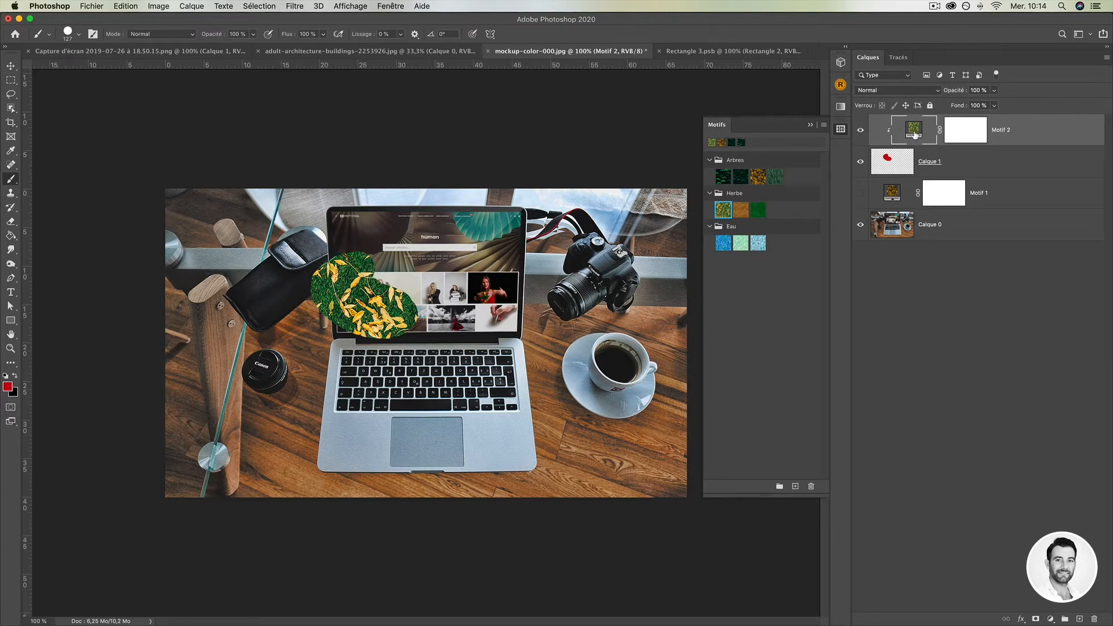
# Step: Undo the pattern fills, the brush stroke and the added layer, back to an empty Calque 1 above Calque 0
pyautogui.press('super+z')
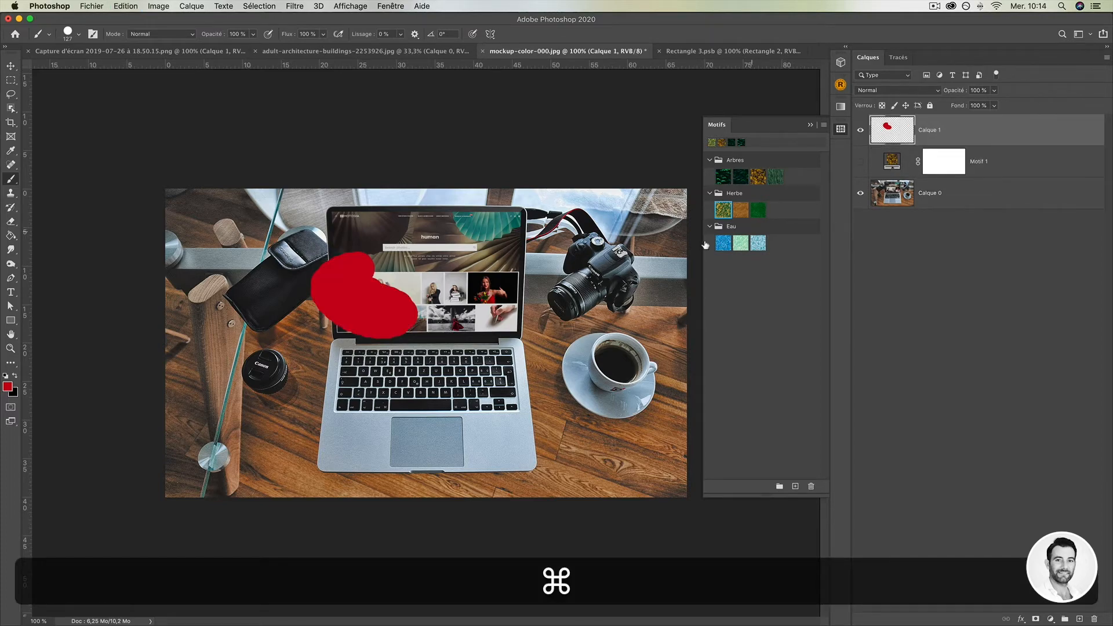
pyautogui.press('super+z')
pyautogui.press('super+z')
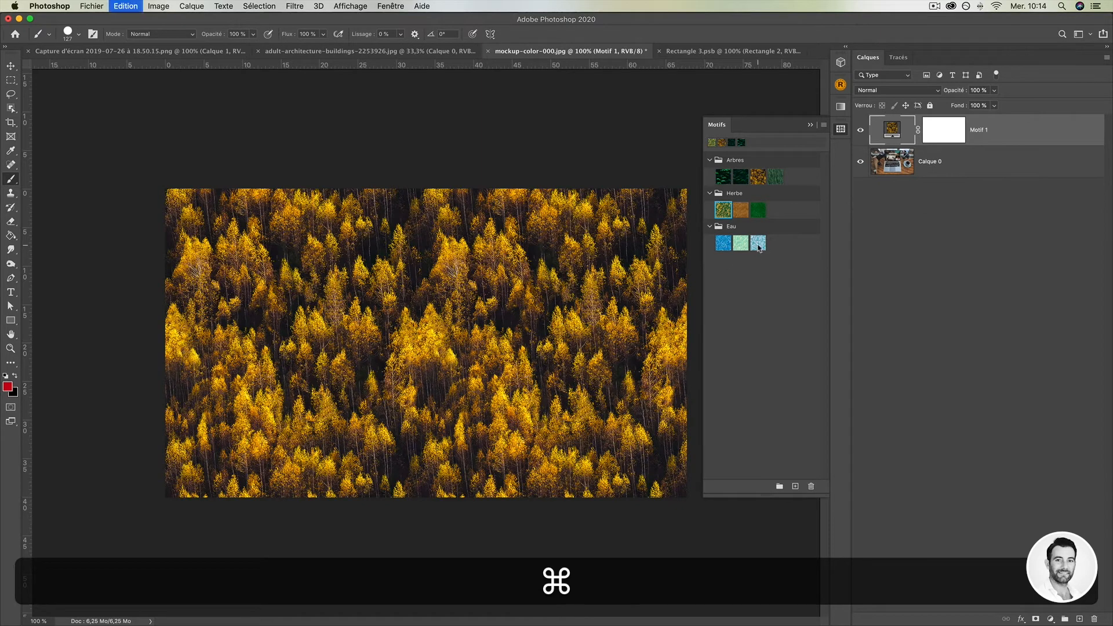
pyautogui.press('super+z')
pyautogui.press('super+z')
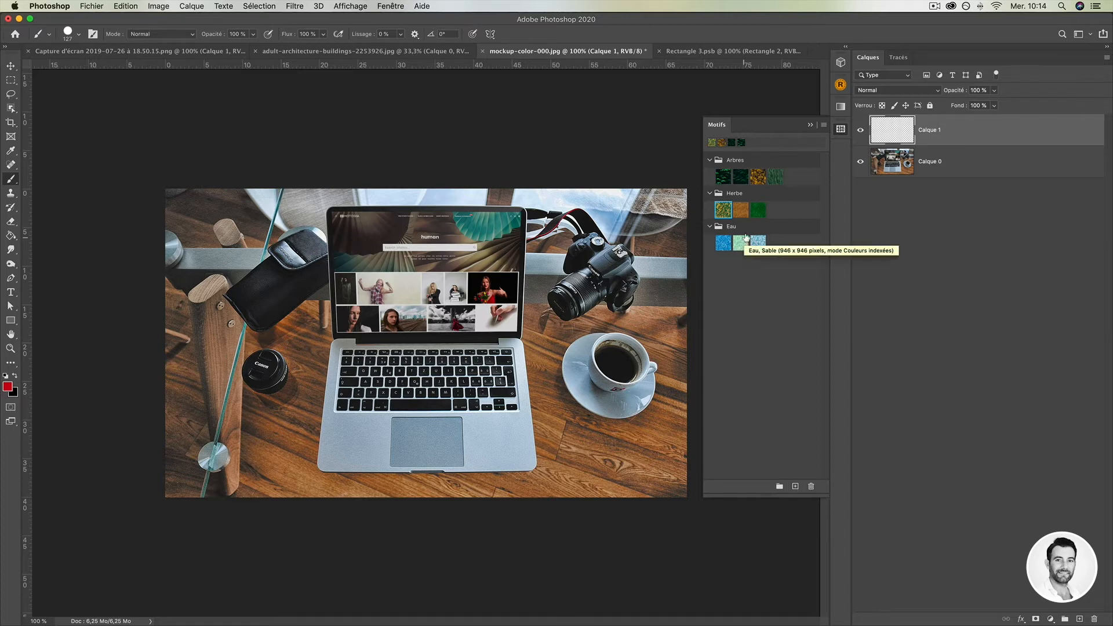
# Step: Examine the Motifs panel's options for restoring, importing and exporting patterns
pyautogui.click(824, 126)
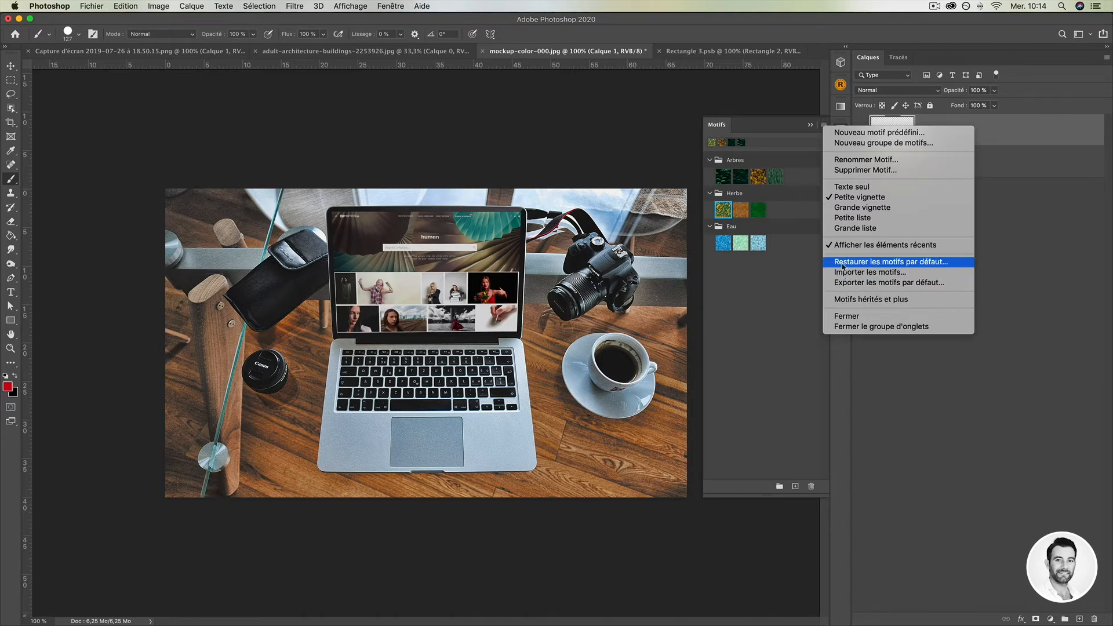
pyautogui.click(747, 341)
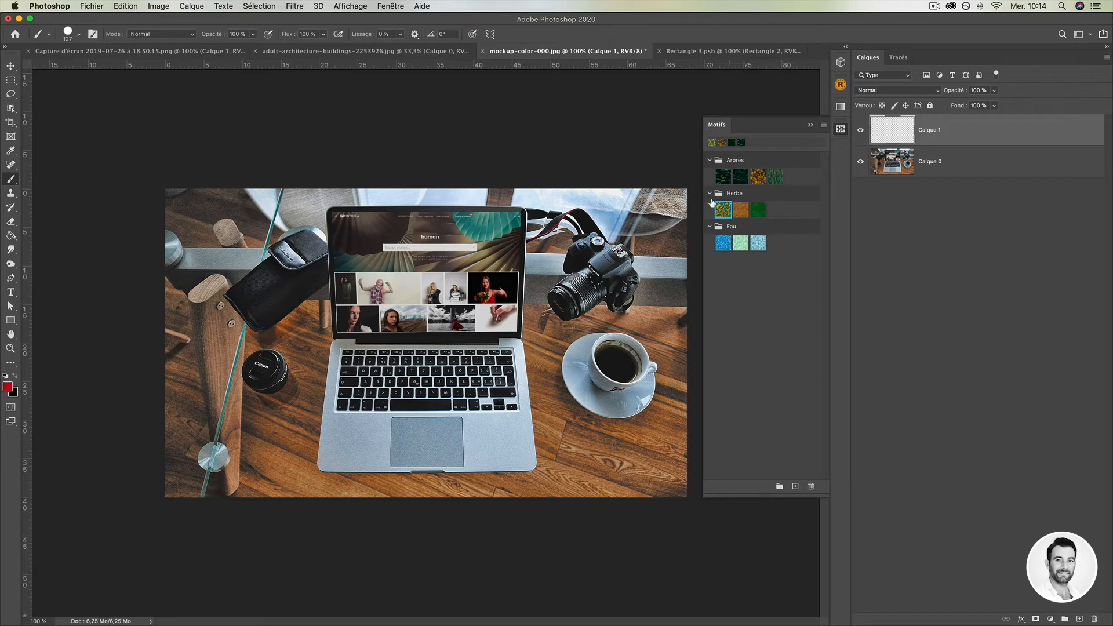
# Step: Open the Formes panel and make it taller to show all its shape groups
pyautogui.click(390, 7)
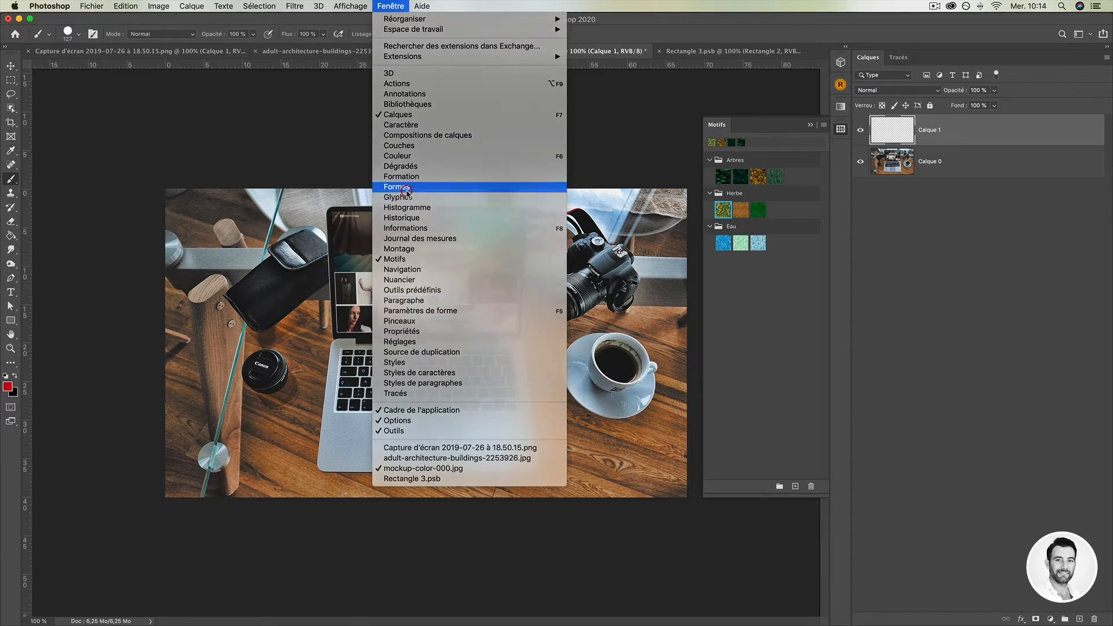
pyautogui.click(440, 187)
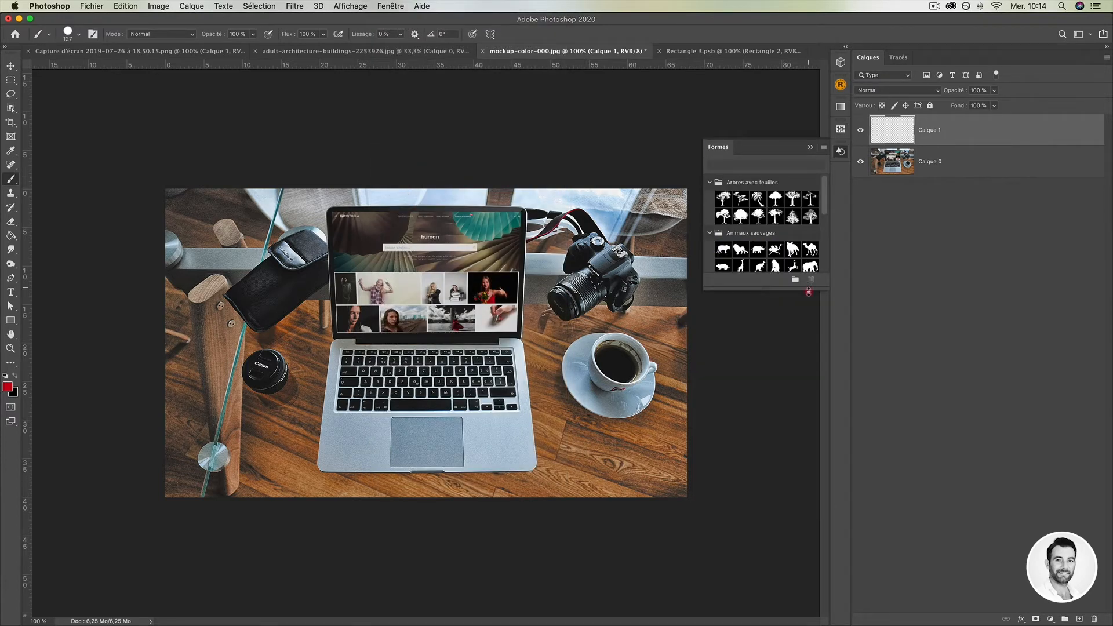
pyautogui.moveTo(808, 292); pyautogui.dragTo(802, 523)
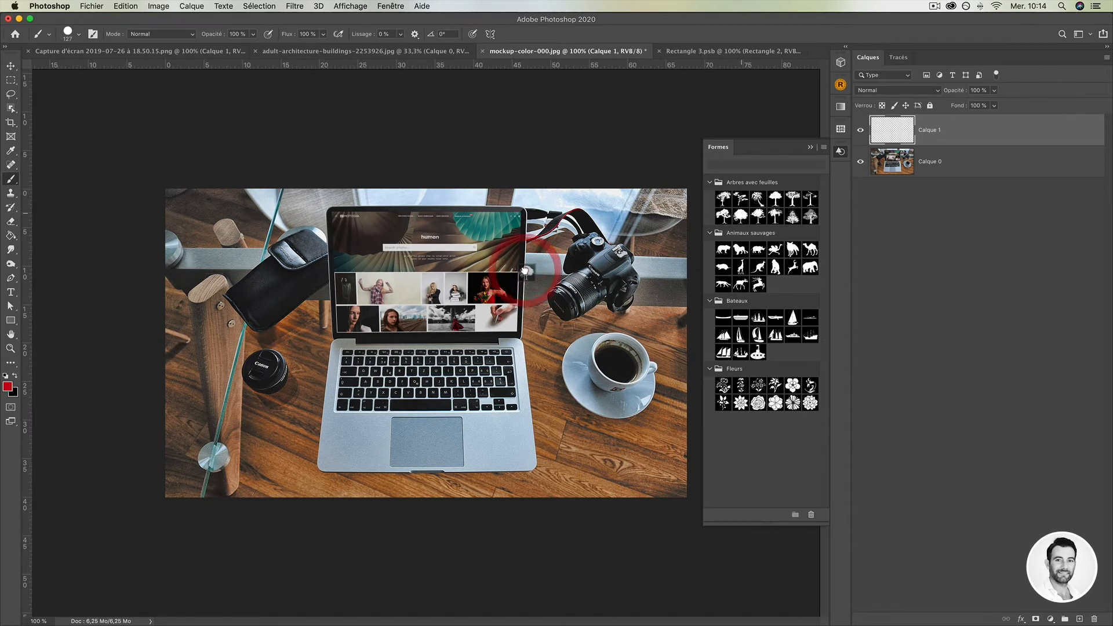
# Step: Try placing the Érable tree shape in red between the laptop screen and the camera, and undo it
pyautogui.moveTo(524, 270); pyautogui.dragTo(524, 270)
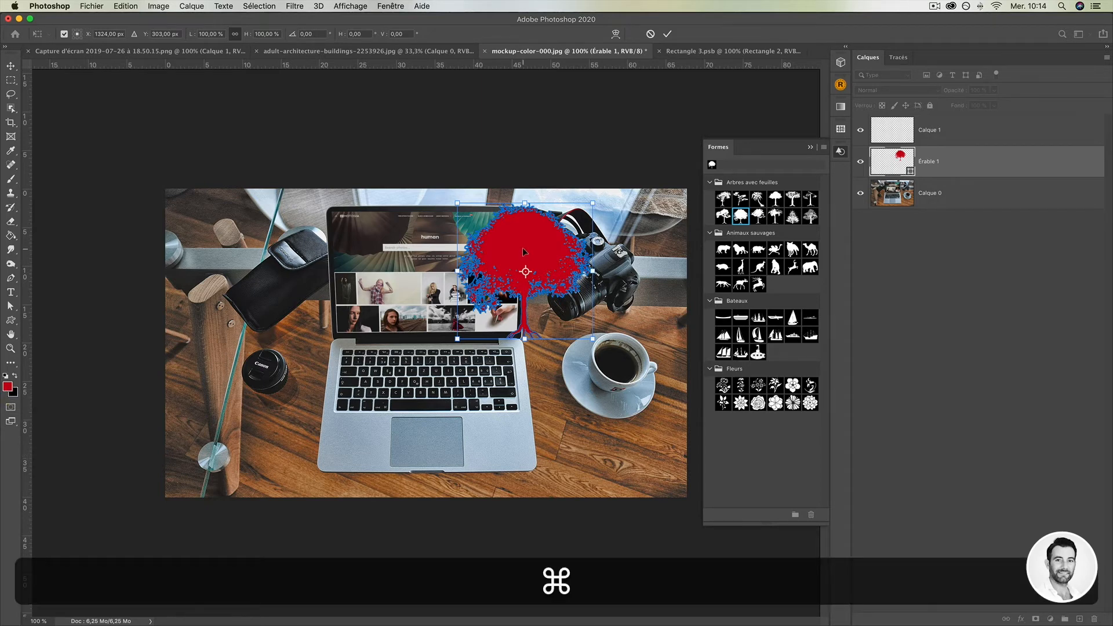
pyautogui.press('Return')
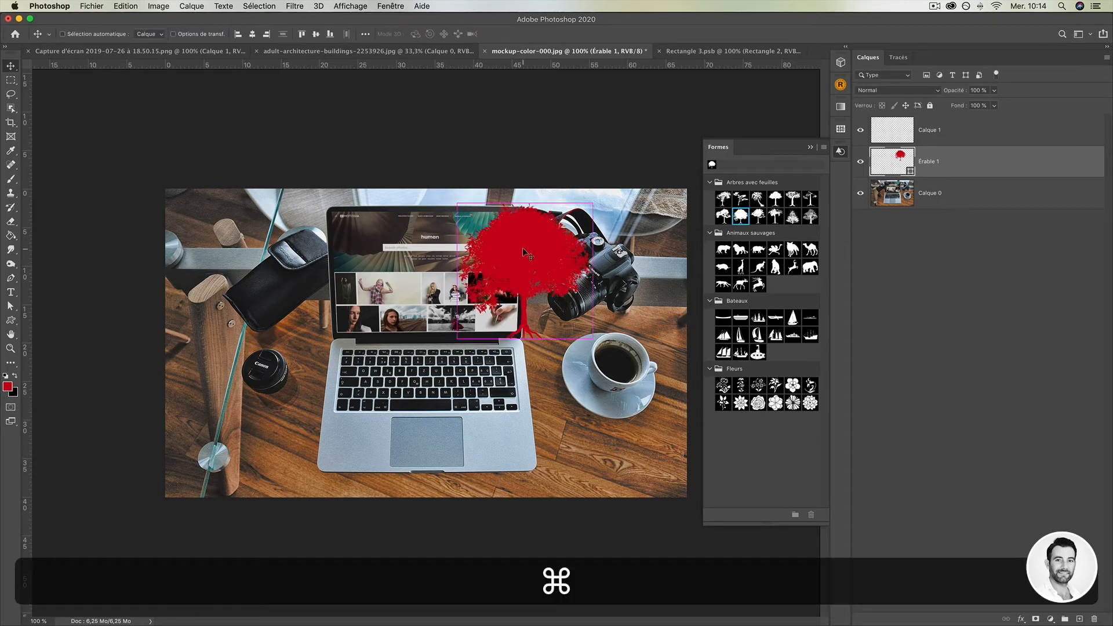
pyautogui.press('super+z')
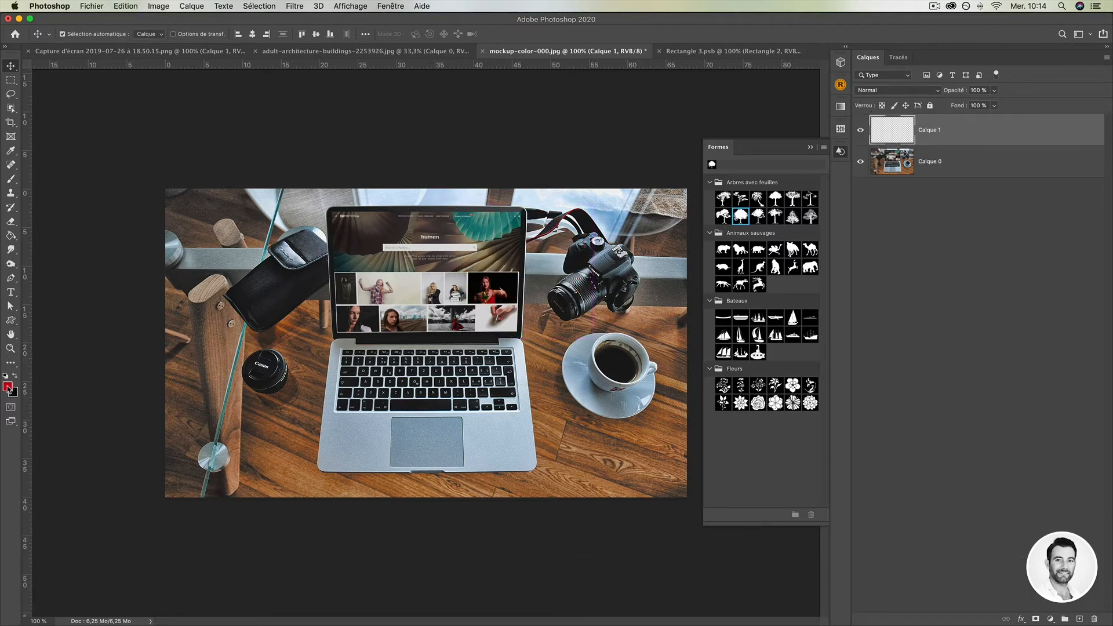
# Step: Set the foreground colour to white (ffffff), try placing the submarine shape from Bateaux near the coffee cup, and undo the placement
pyautogui.click(8, 386)
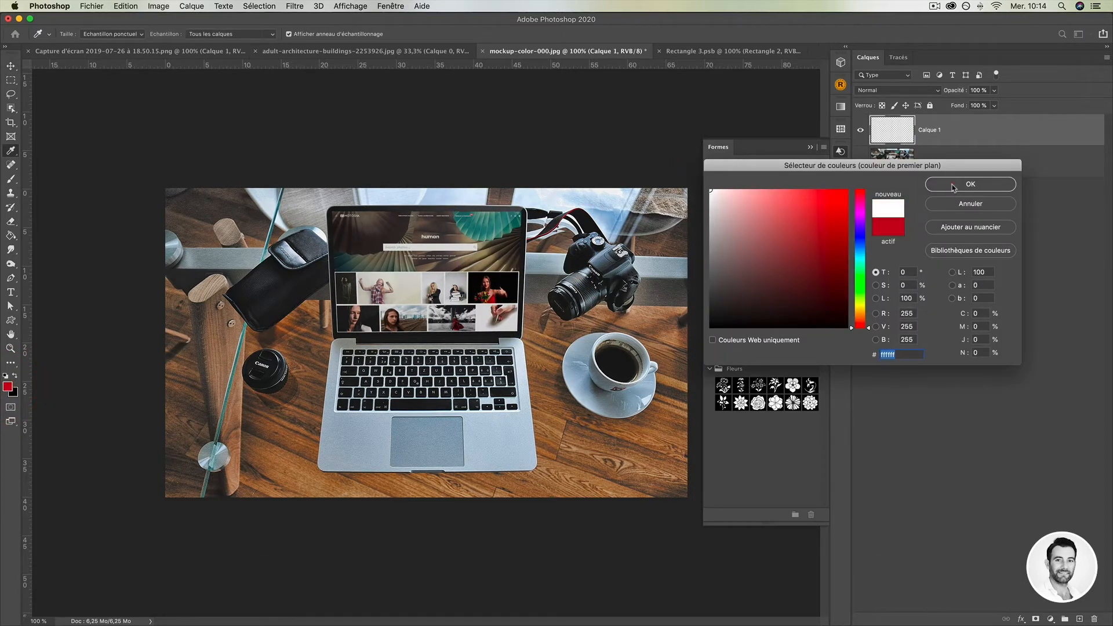
pyautogui.press('Return')
pyautogui.moveTo(605, 311); pyautogui.dragTo(571, 295)
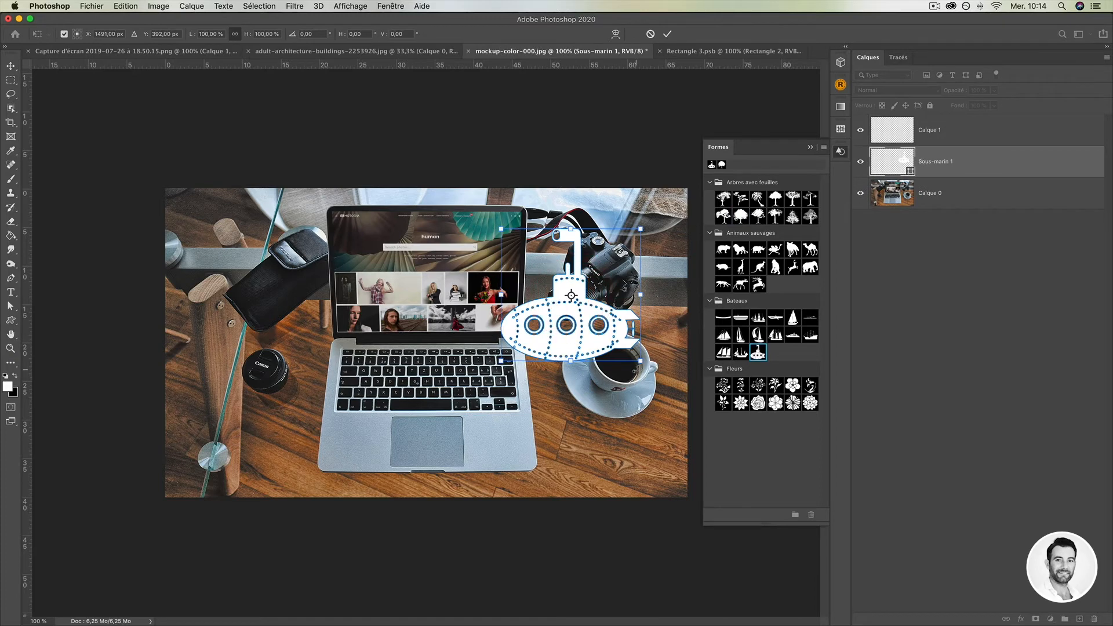
pyautogui.press('super+Return')
pyautogui.press('super+z')
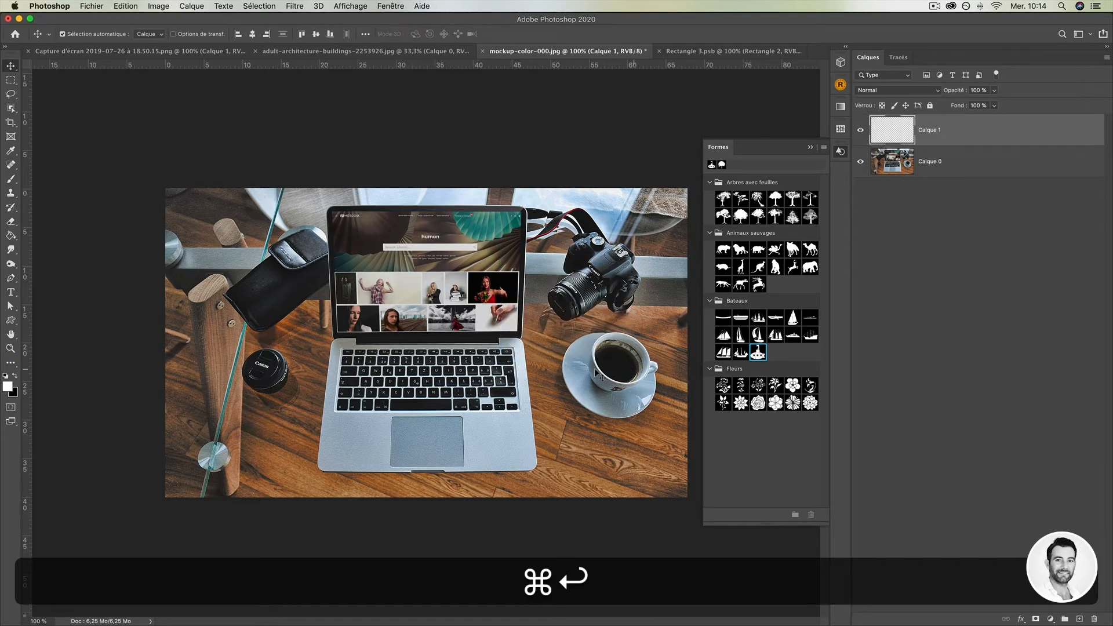
# Step: Set the foreground colour to a saturated green with a hue of 107°
pyautogui.click(6, 387)
pyautogui.click(860, 283)
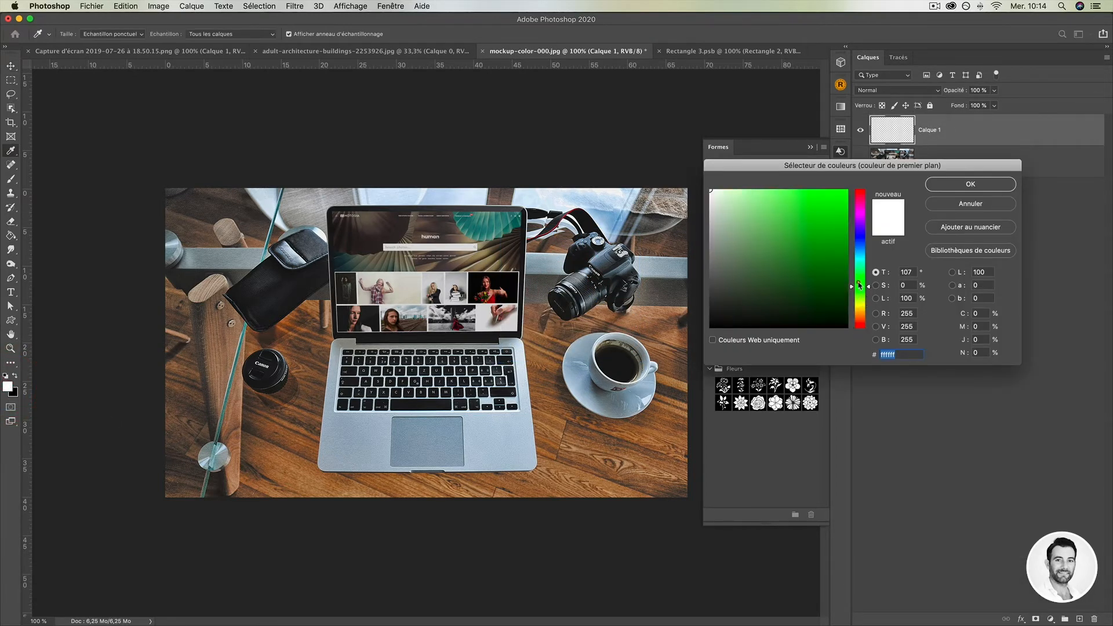
pyautogui.click(835, 237)
pyautogui.click(936, 187)
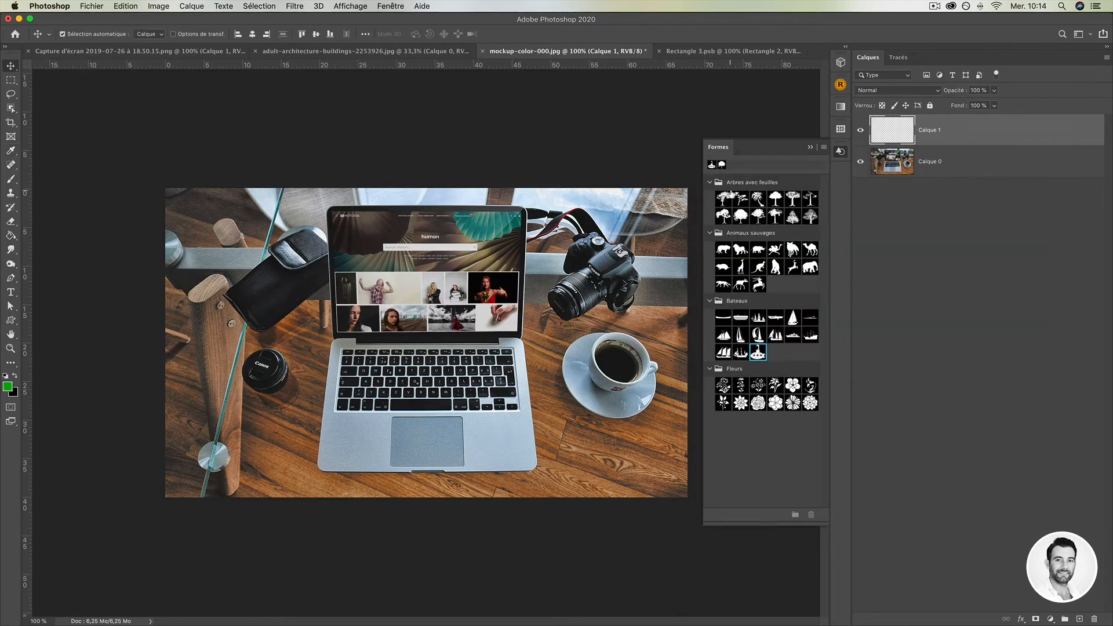
# Step: Place the first Arbres avec feuilles tree shape over the laptop's edge and enlarge it down across the keyboard
pyautogui.moveTo(724, 196); pyautogui.dragTo(497, 278)
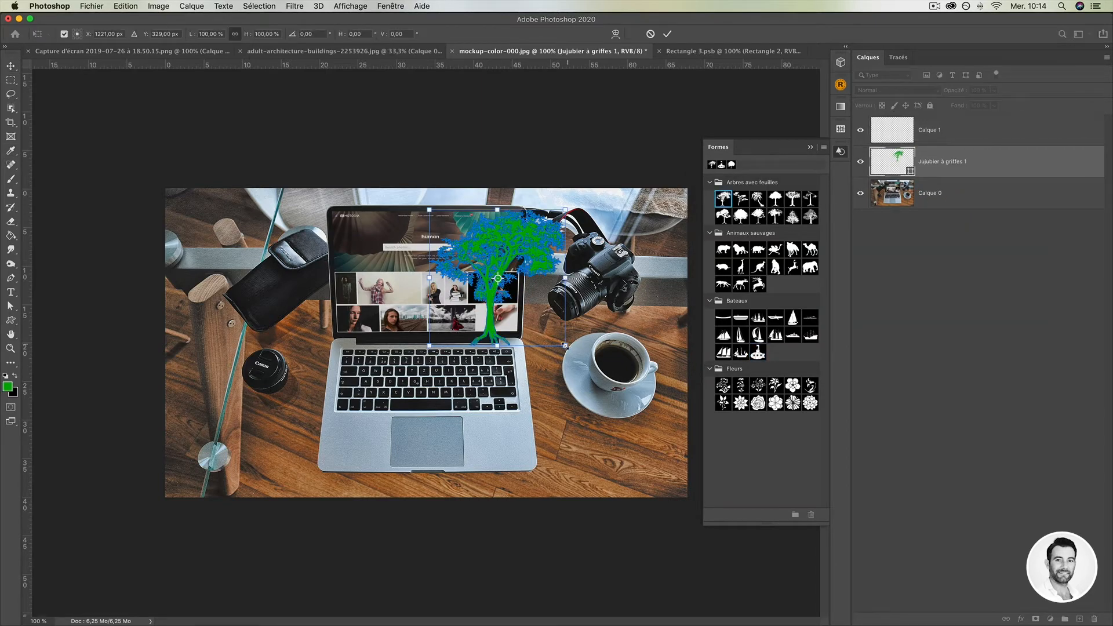
pyautogui.moveTo(565, 345); pyautogui.dragTo(666, 402)
pyautogui.press('Return')
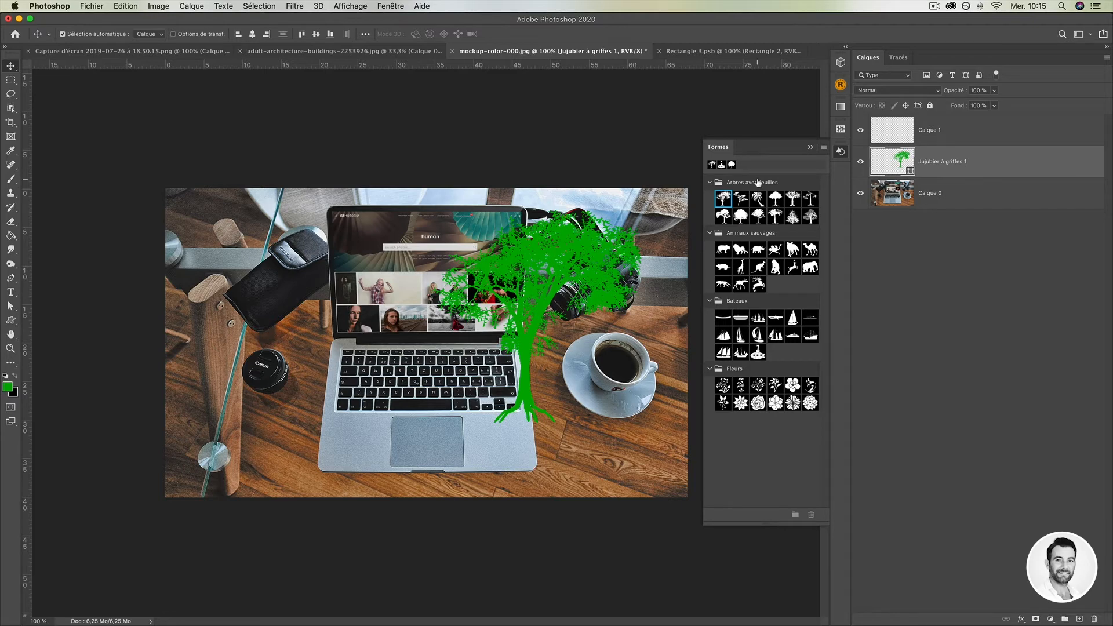
# Step: Load the Formes héritées et plus set into the Formes panel and expand it with its Formes 2019 group
pyautogui.click(824, 148)
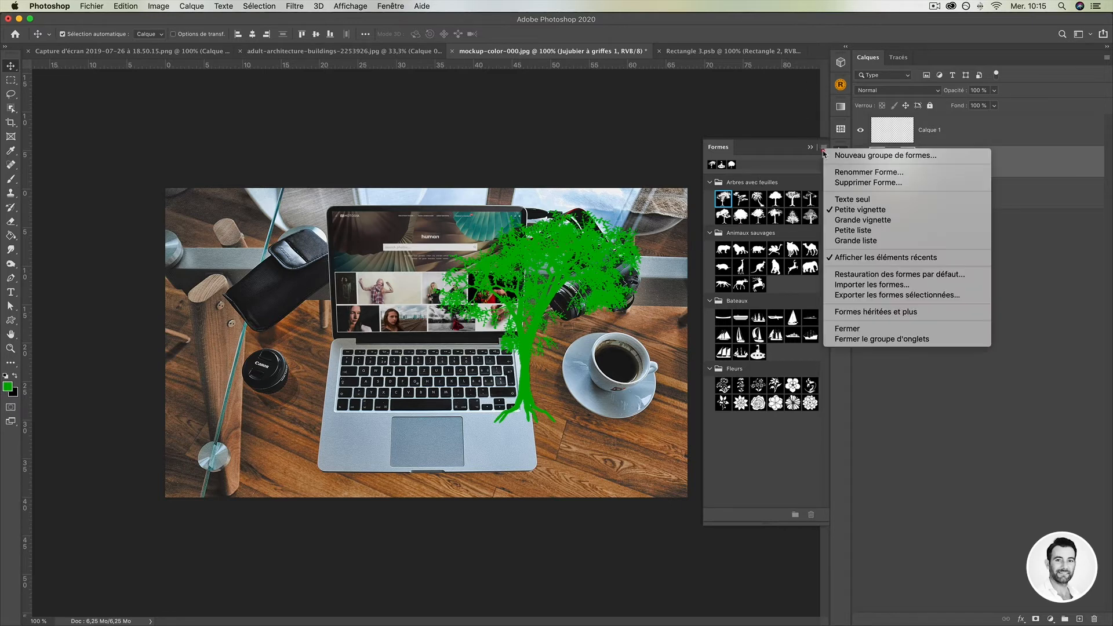
pyautogui.click(863, 312)
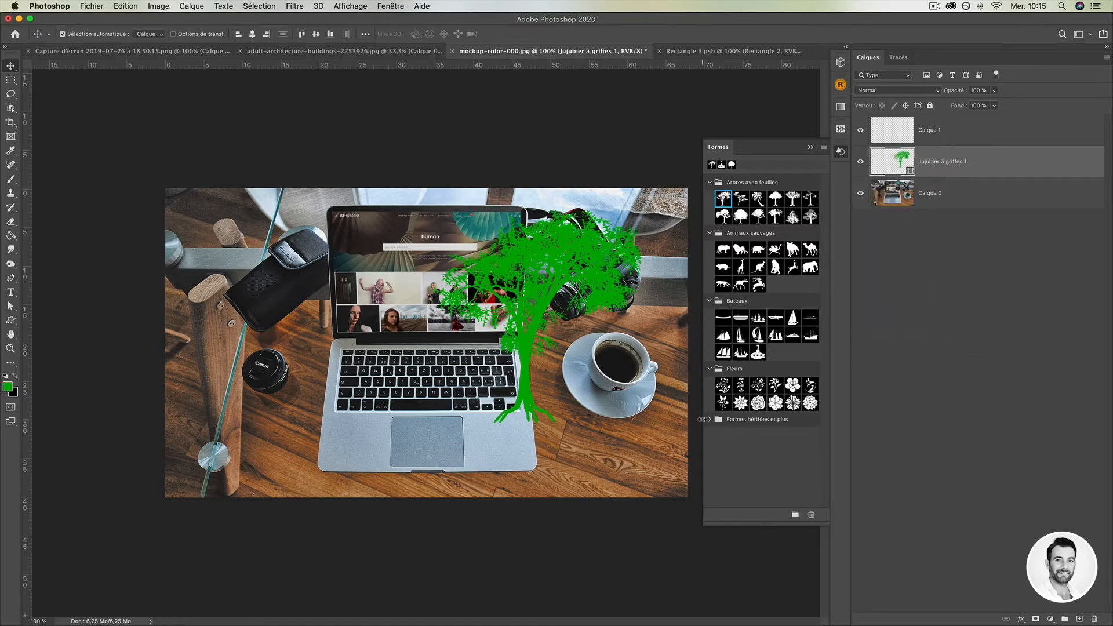
pyautogui.click(709, 419)
pyautogui.click(720, 435)
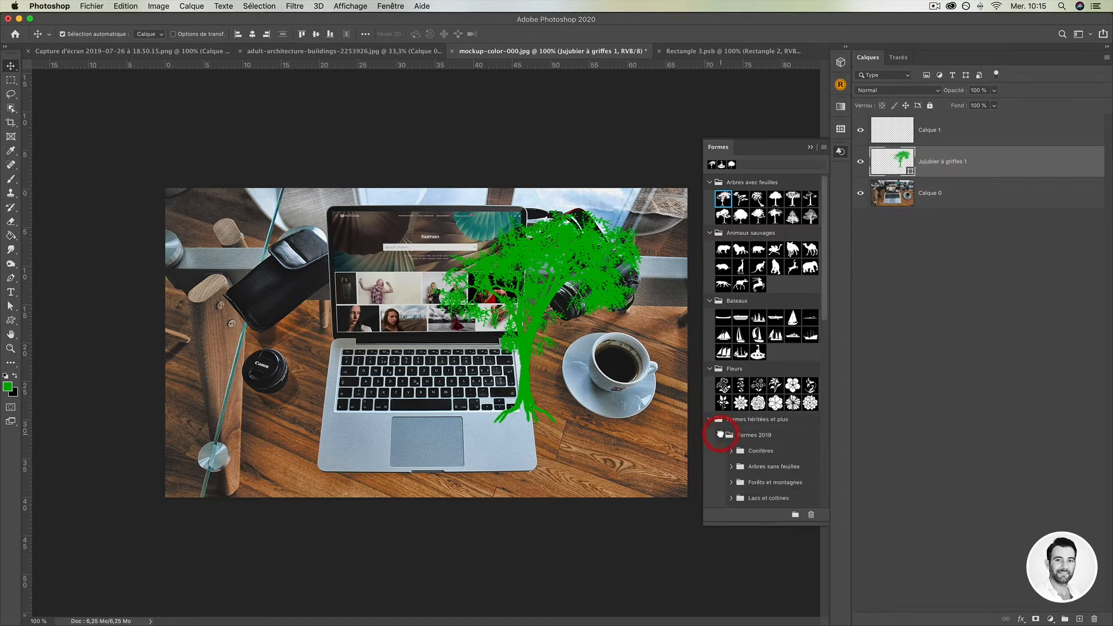
# Step: Examine the Formes 2019 and legacy shape groups, including Bannières et récompenses, Flèches, Animaux and the default legacy shapes
pyautogui.scroll(-5, 744, 452)
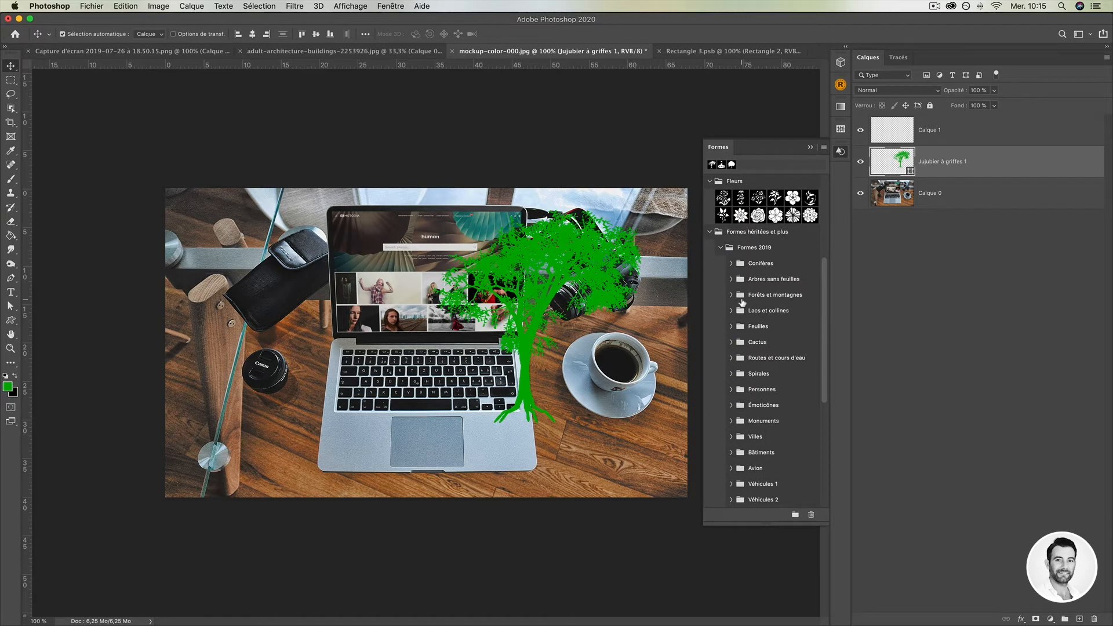
pyautogui.scroll(-5, 741, 301)
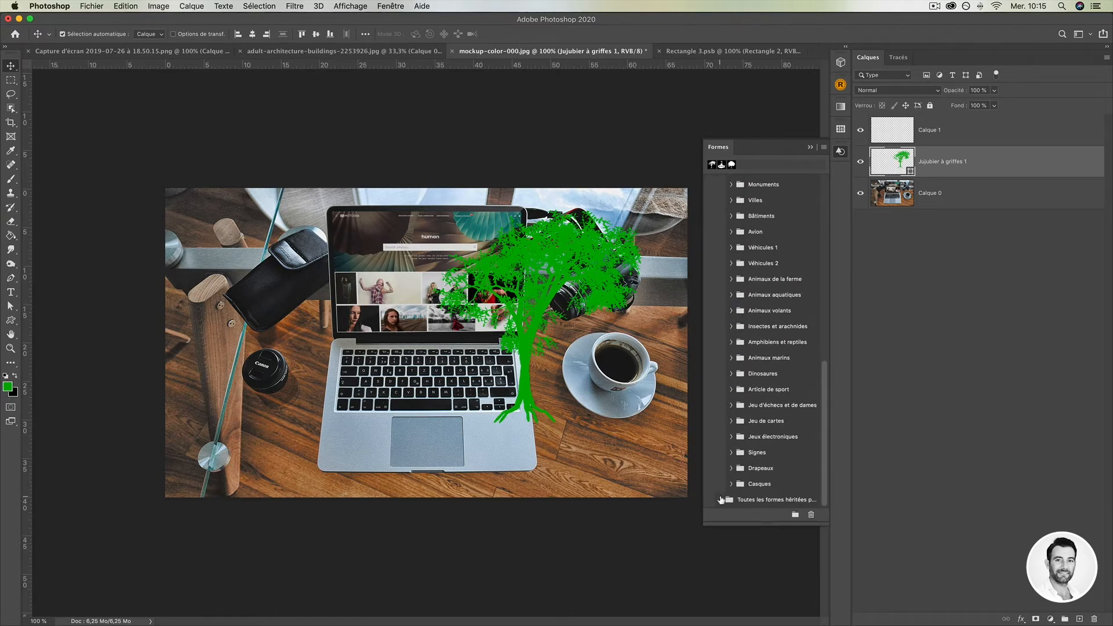
pyautogui.click(720, 500)
pyautogui.scroll(-5, 759, 357)
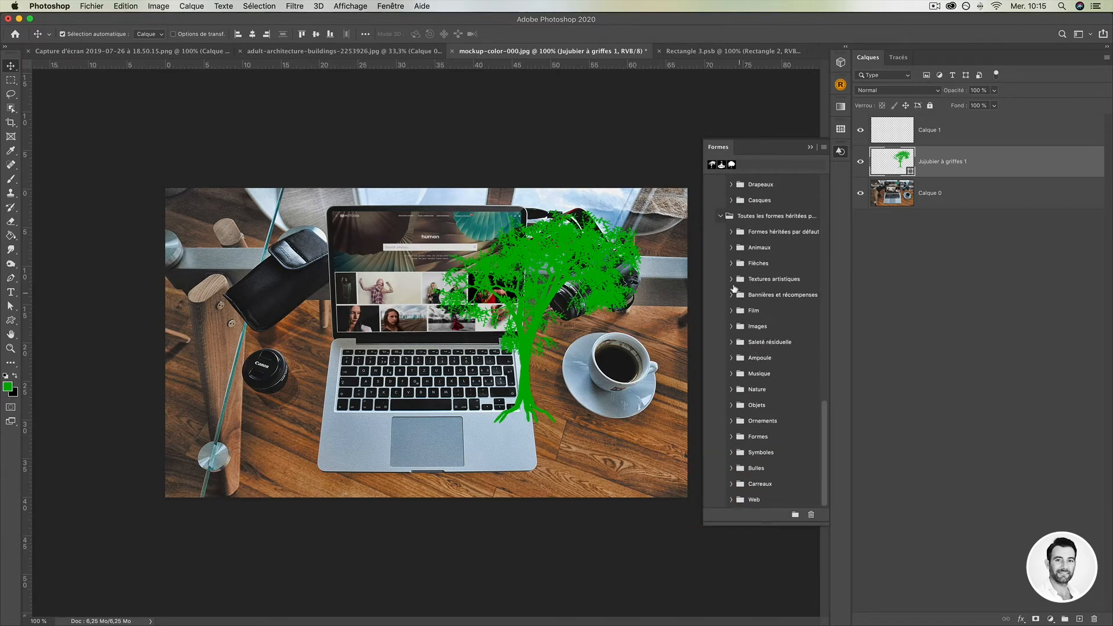
pyautogui.click(730, 295)
pyautogui.click(731, 295)
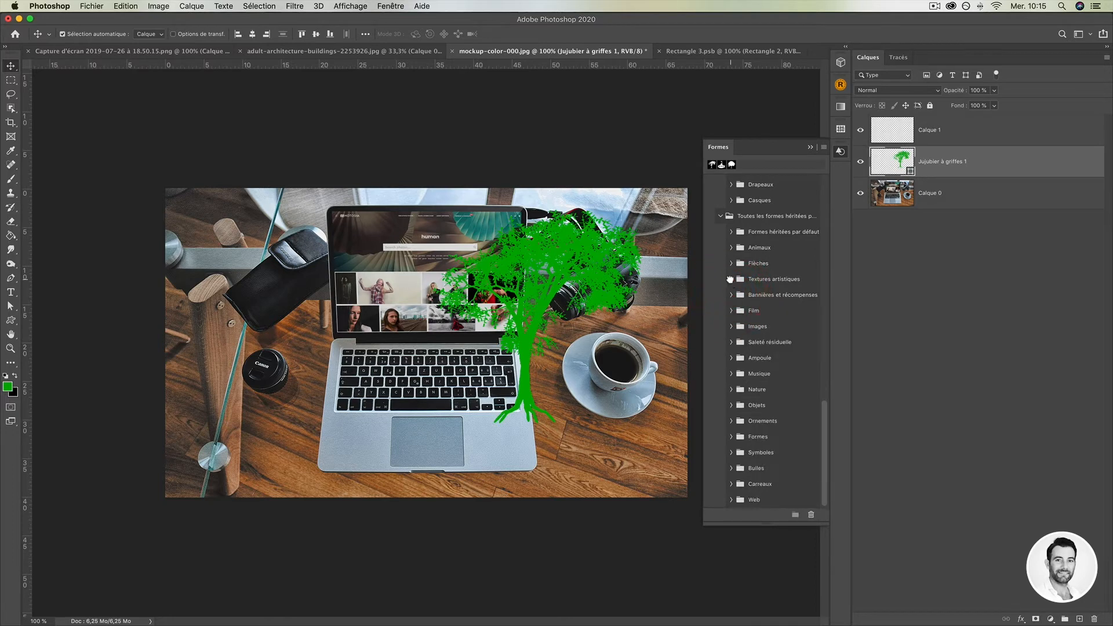
pyautogui.click(731, 264)
pyautogui.click(731, 265)
pyautogui.click(731, 264)
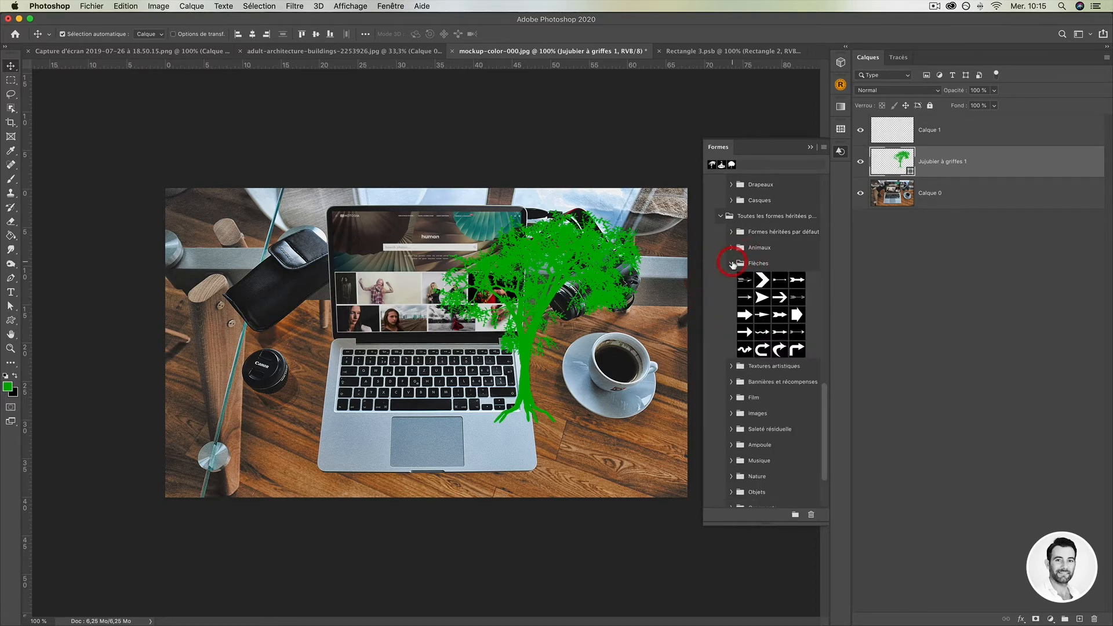
pyautogui.click(732, 265)
pyautogui.click(731, 248)
pyautogui.click(730, 247)
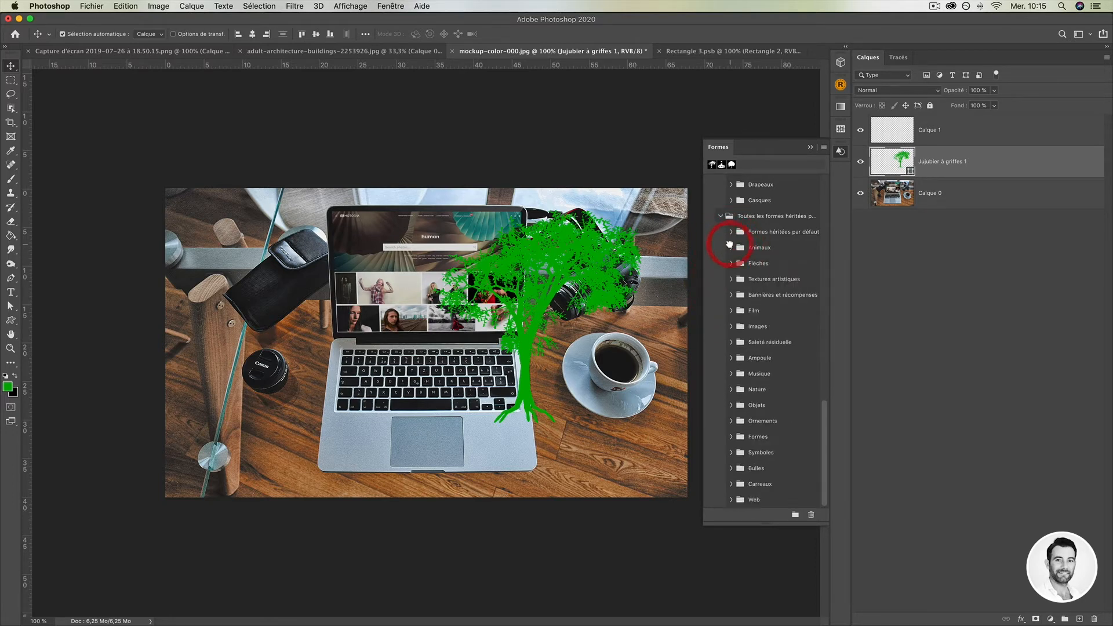
pyautogui.click(731, 232)
pyautogui.click(731, 232)
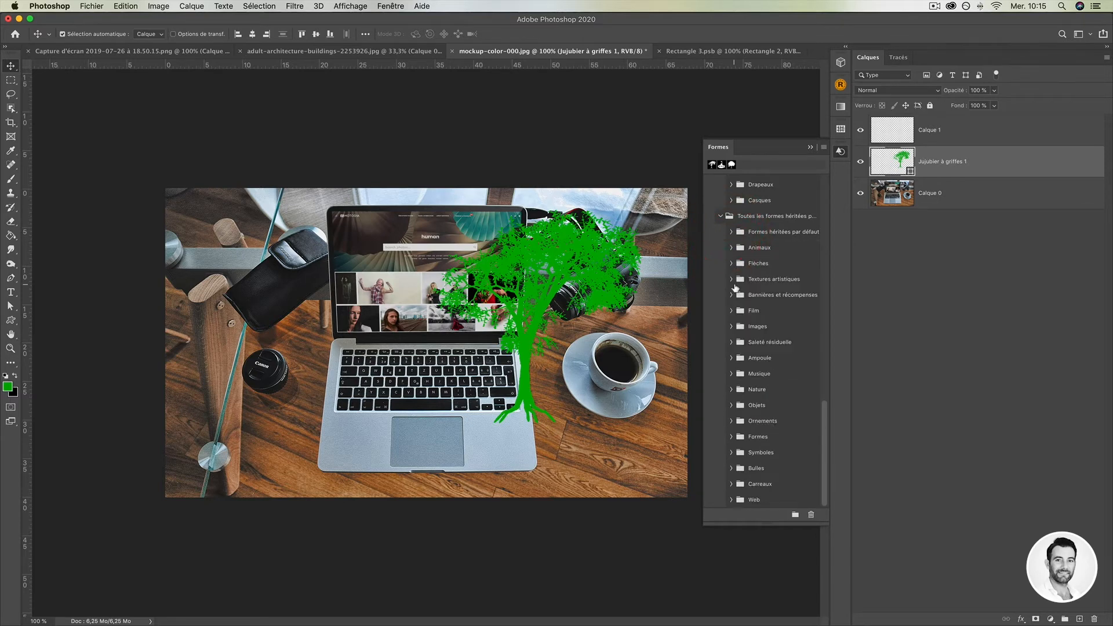
pyautogui.scroll(5, 735, 288)
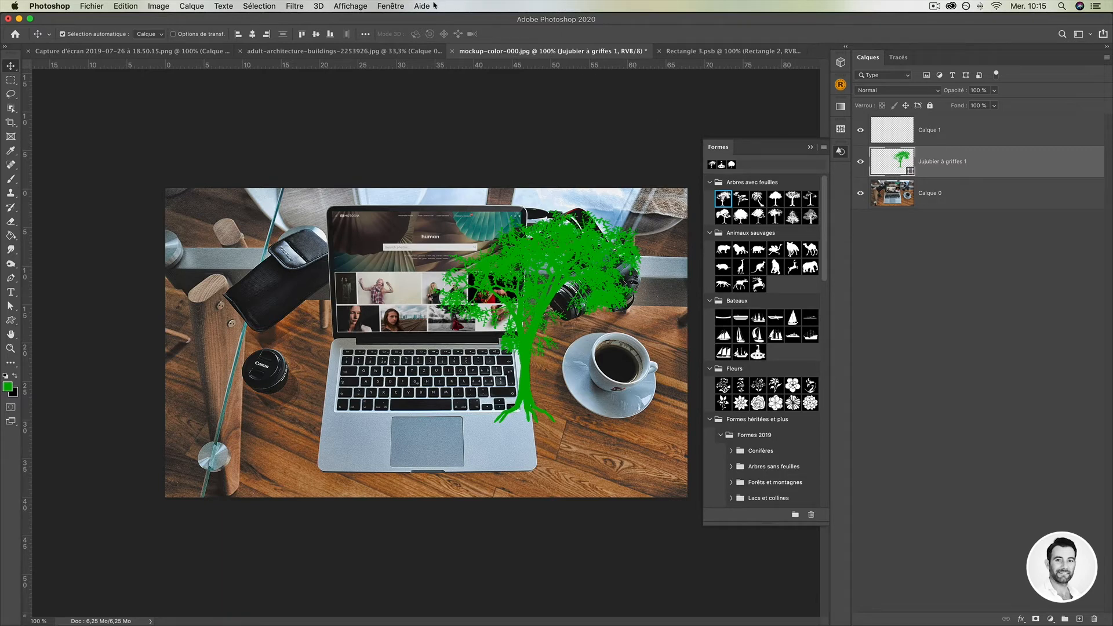
pyautogui.click(390, 6)
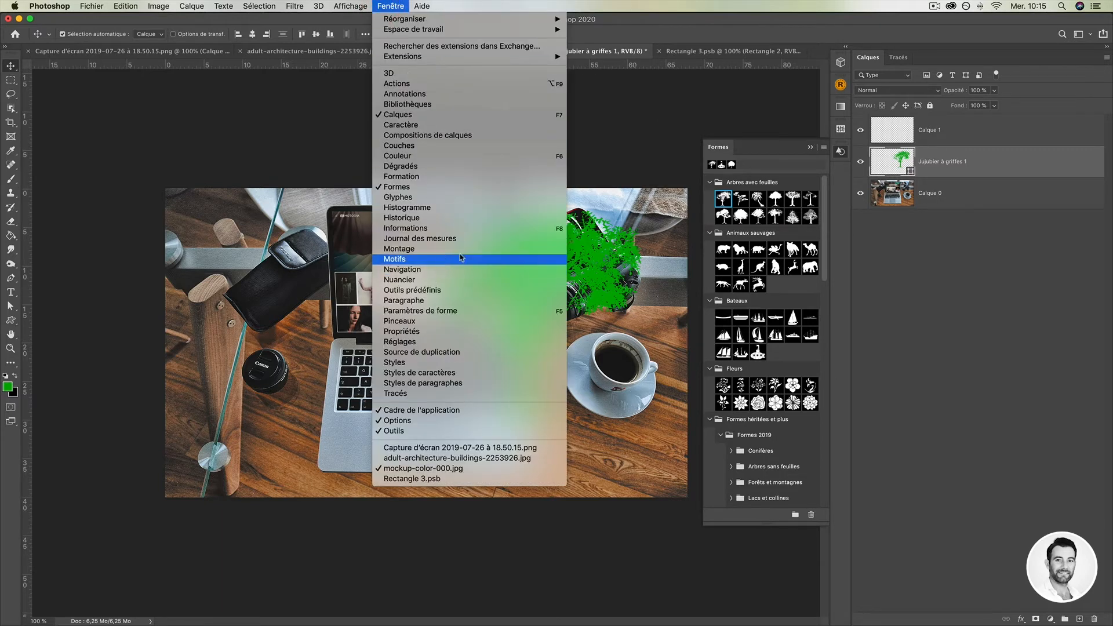
pyautogui.click(750, 146)
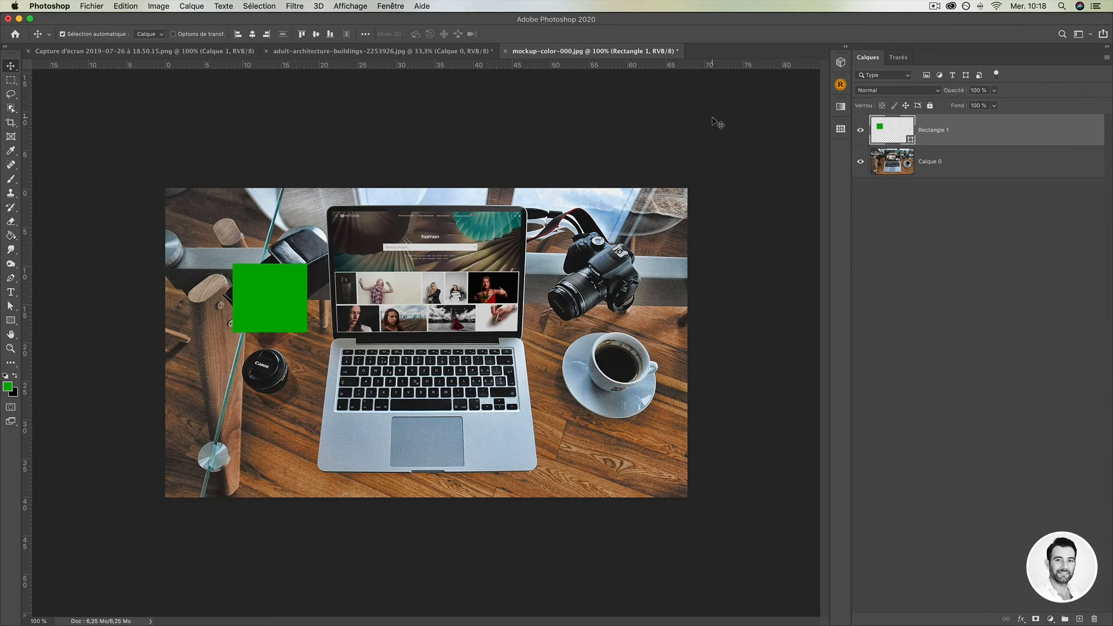
# Step: Enlarge the Calque 0 laptop photo very slightly past the canvas edge with Free Transform
pyautogui.click(967, 172)
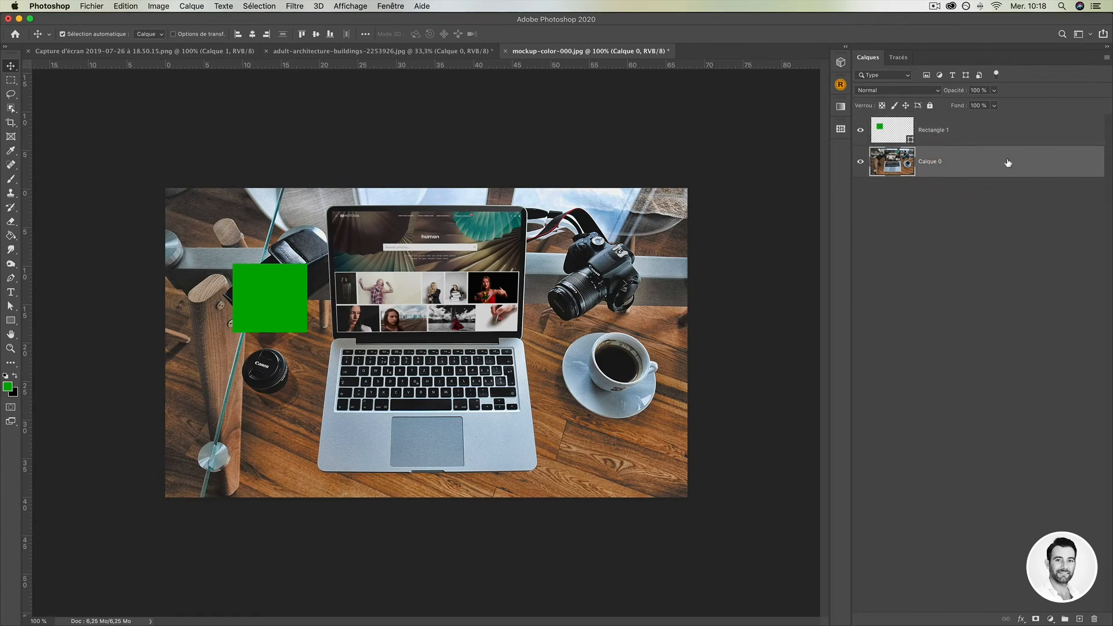
pyautogui.press('super+t')
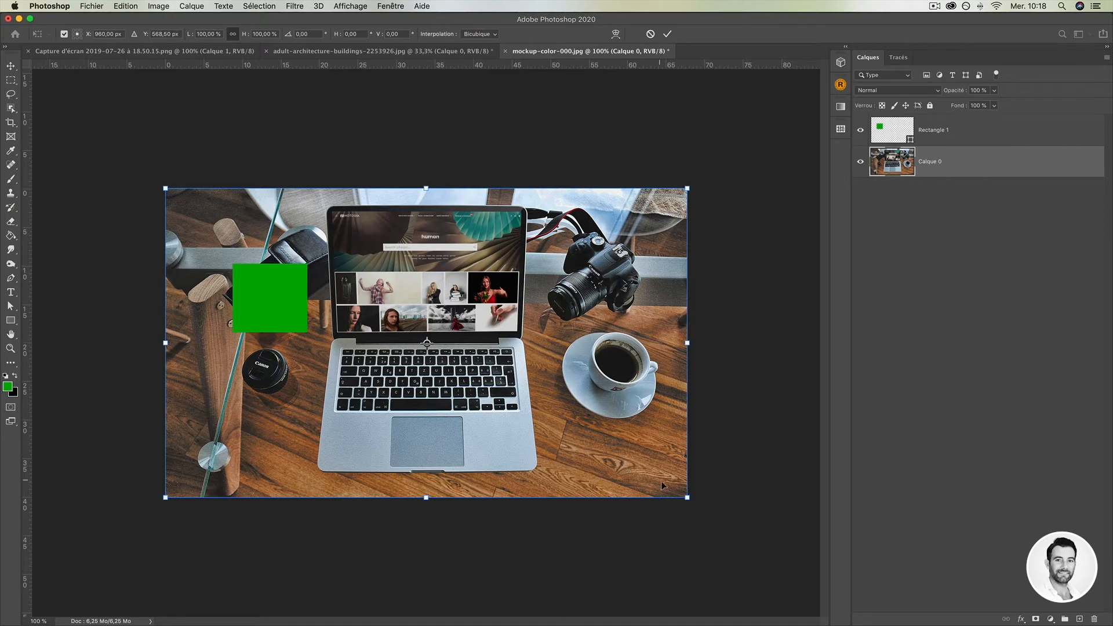
pyautogui.moveTo(686, 497)
pyautogui.mouseDown()
pyautogui.moveTo(557, 315)
pyautogui.moveTo(638, 415)
pyautogui.moveTo(537, 339)
pyautogui.moveTo(599, 379)
pyautogui.moveTo(645, 444)
pyautogui.moveTo(676, 446)
pyautogui.moveTo(522, 324)
pyautogui.moveTo(539, 414)
pyautogui.moveTo(464, 352)
pyautogui.moveTo(494, 331)
pyautogui.moveTo(452, 323)
pyautogui.moveTo(607, 455)
pyautogui.moveTo(693, 486)
pyautogui.mouseUp()
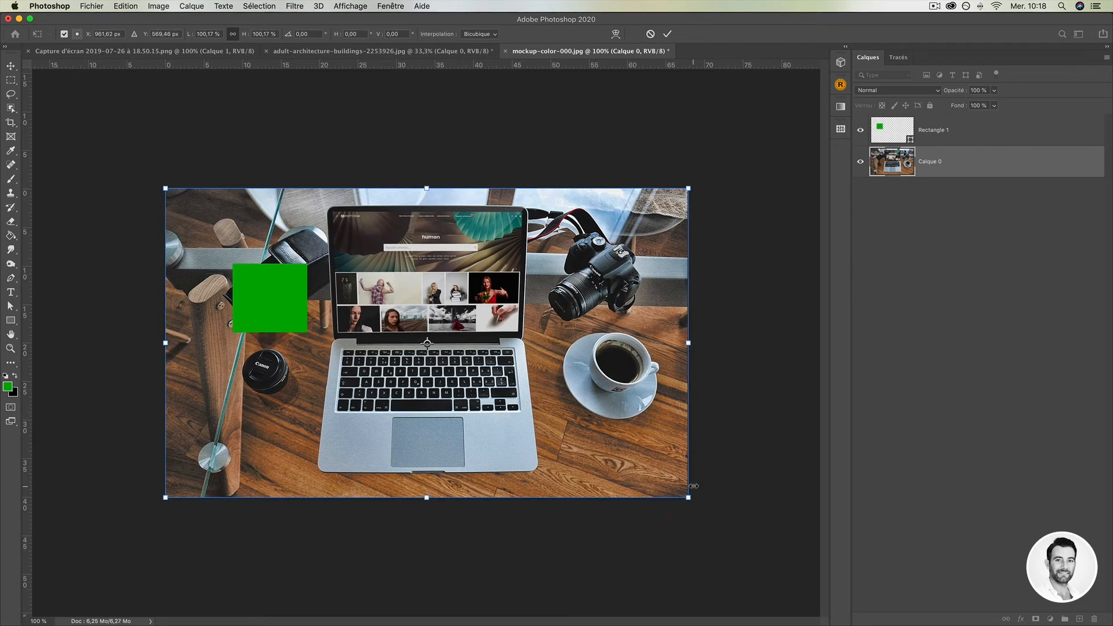
pyautogui.press('Return')
pyautogui.press('super+Return')
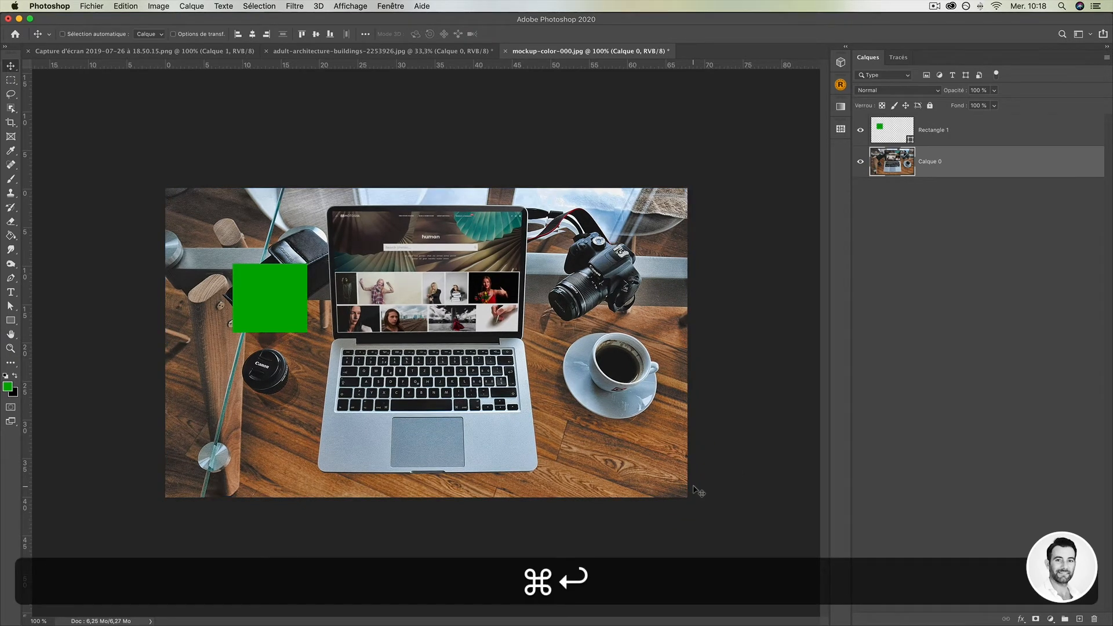
# Step: Scale the Calque 0 photo down proportionally to 99.84 % with Free Transform so it fits the canvas width
pyautogui.moveTo(690, 340)
pyautogui.mouseDown()
pyautogui.moveTo(533, 339)
pyautogui.moveTo(687, 343)
pyautogui.mouseUp()
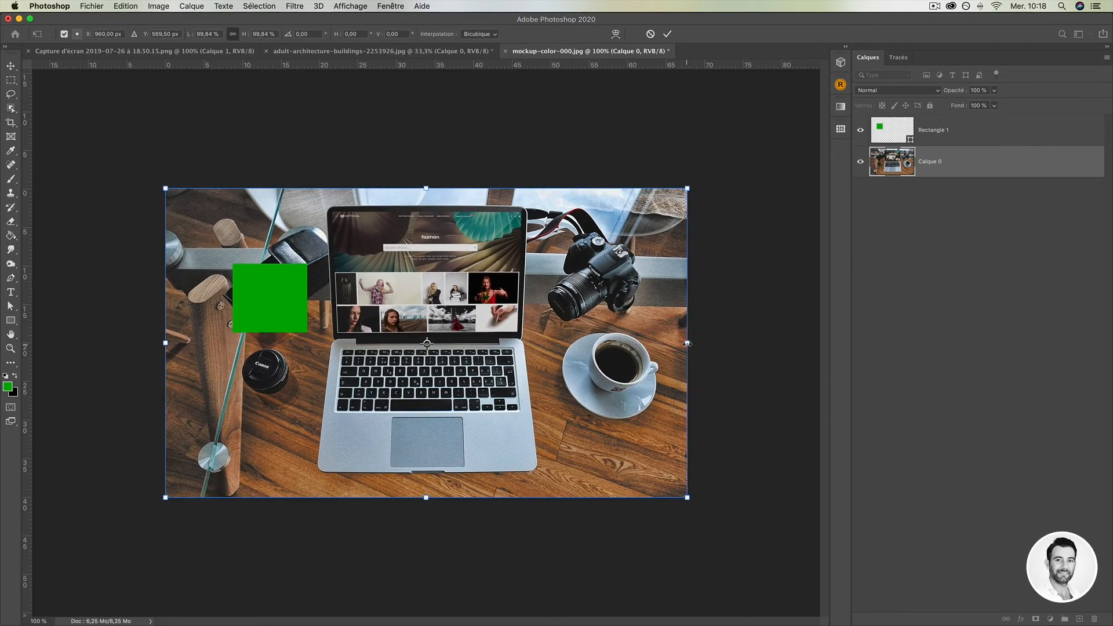
pyautogui.press('Return')
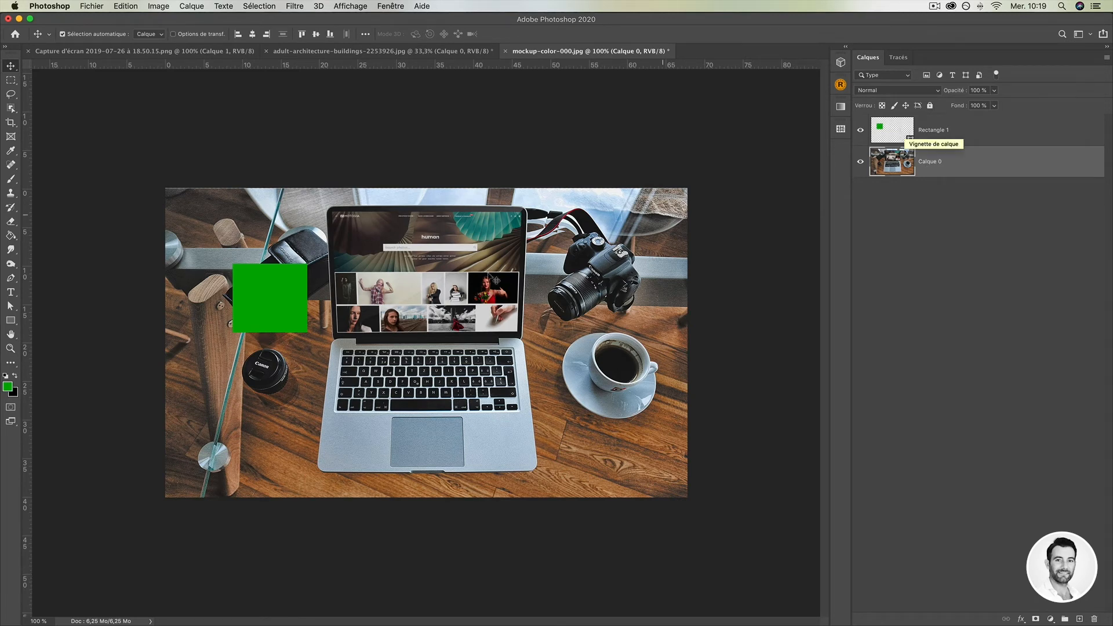
pyautogui.press('super+t')
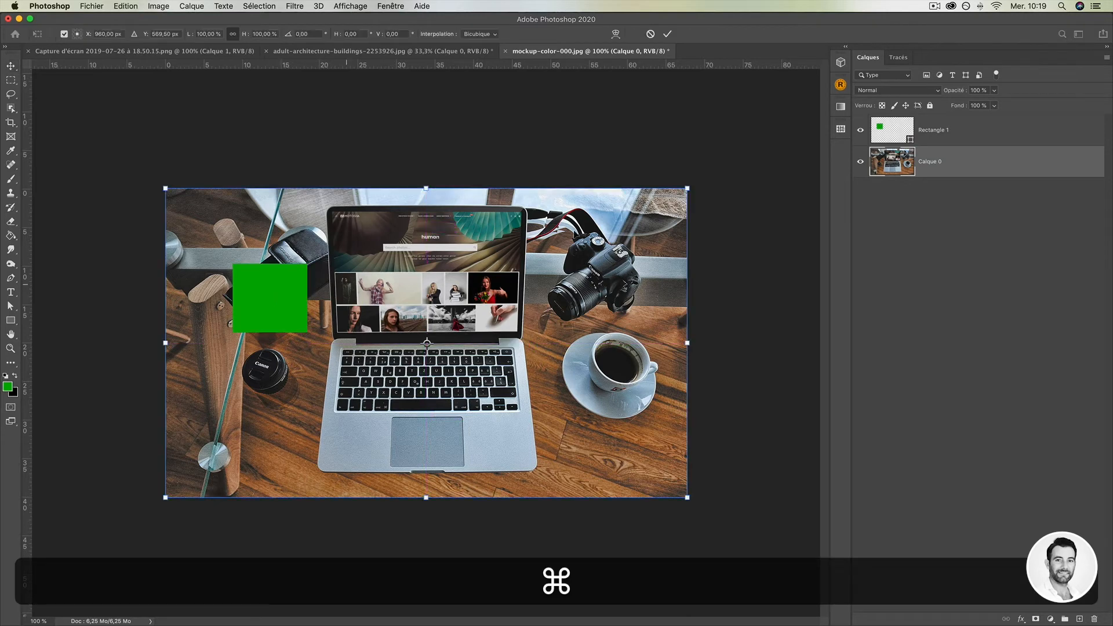
pyautogui.press('Return')
# Step: Scale the green Rectangle 1 shape proportionally to about 205 % from its upper-left corner, and delete its layer
pyautogui.click(949, 134)
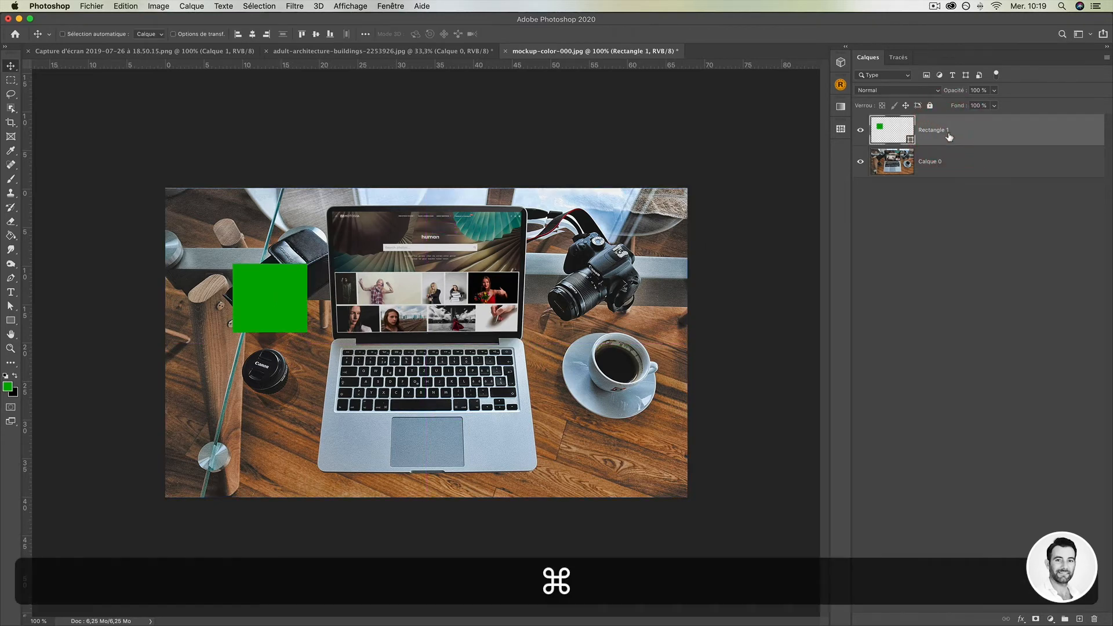
pyautogui.press('super+t')
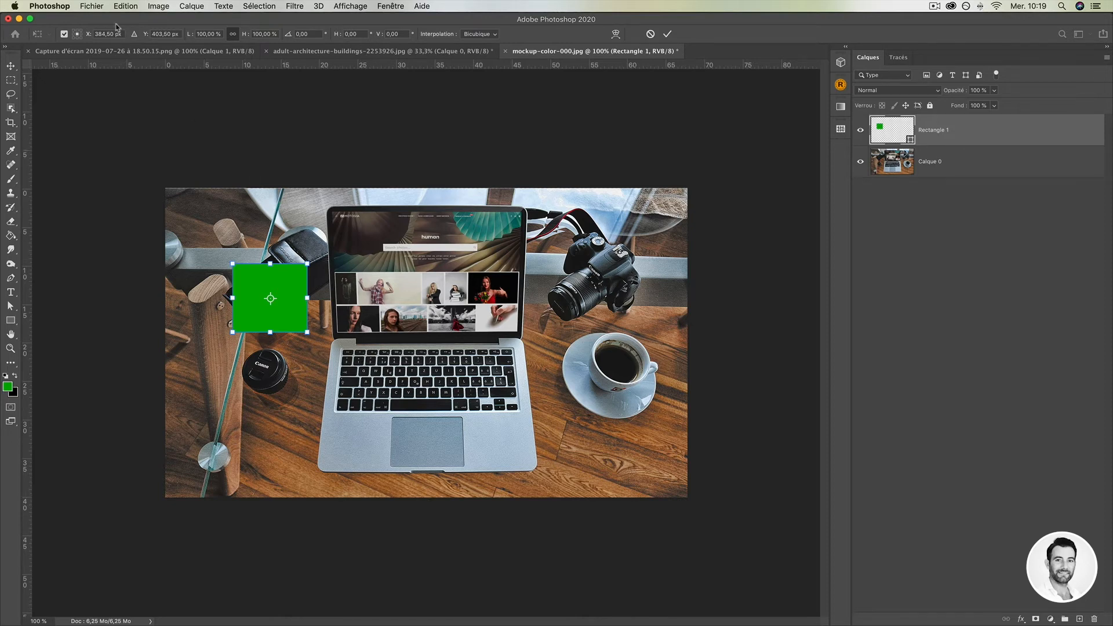
pyautogui.click(124, 7)
pyautogui.moveTo(255, 257)
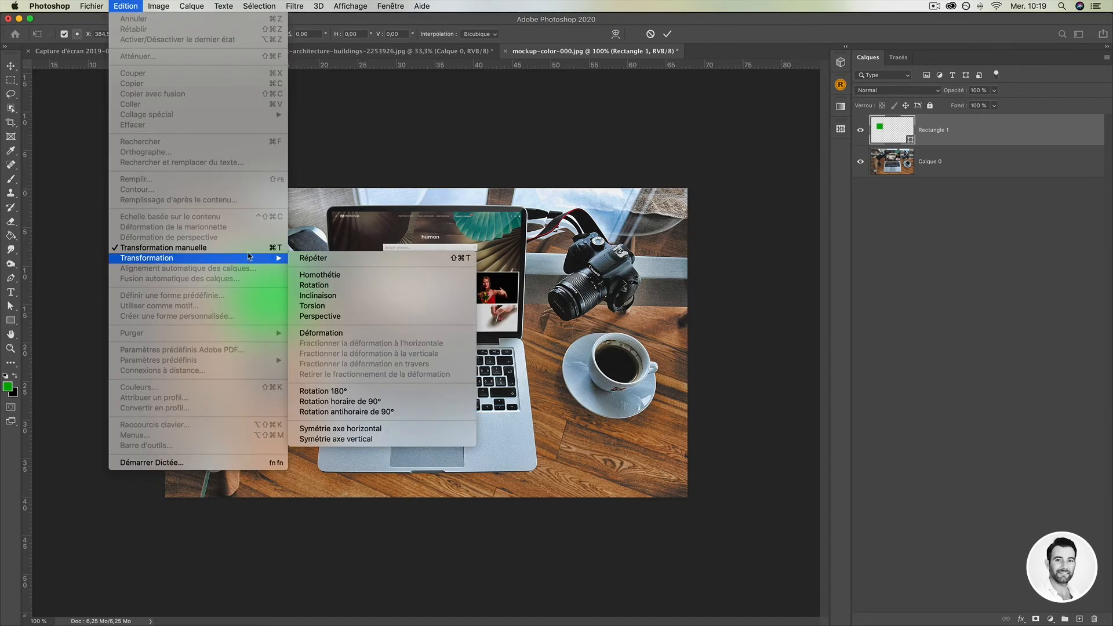
pyautogui.click(368, 137)
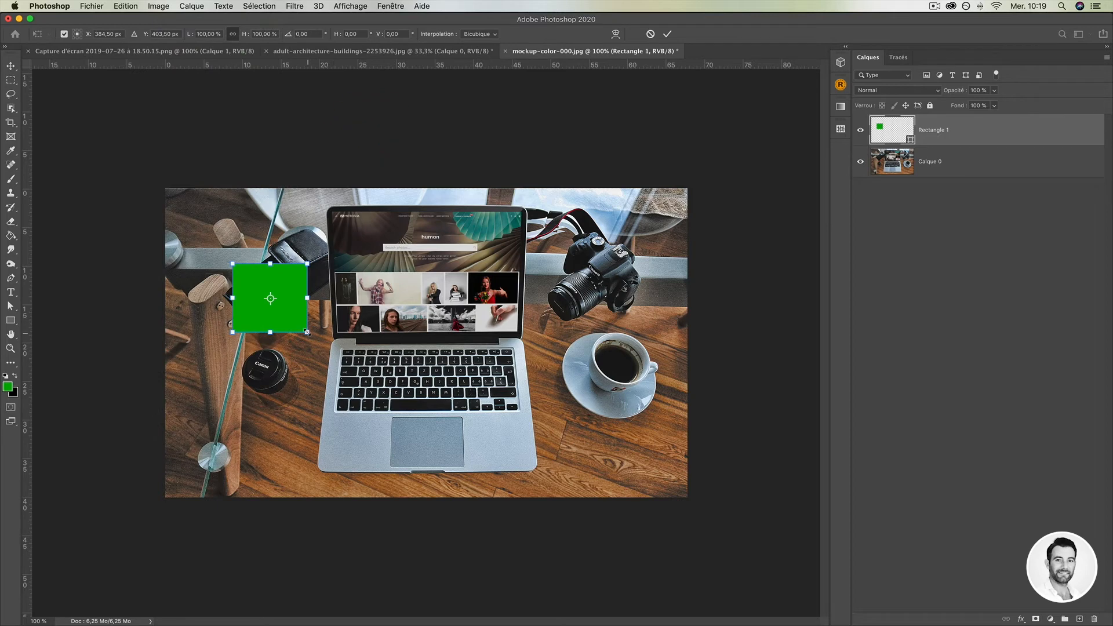
pyautogui.moveTo(308, 332); pyautogui.dragTo(436, 325)
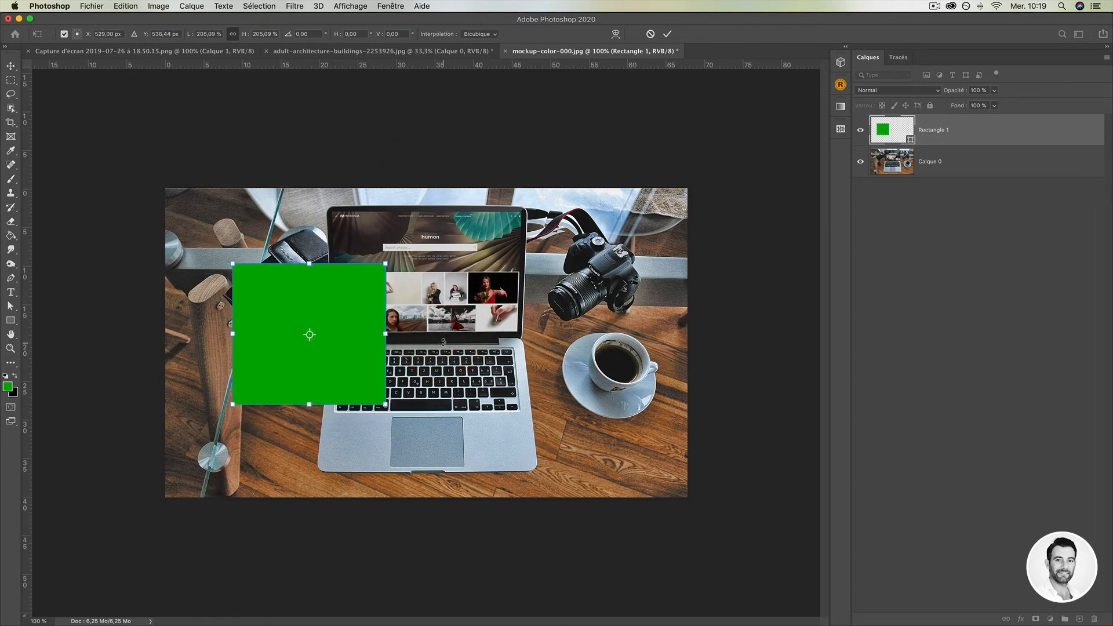
pyautogui.press('Return')
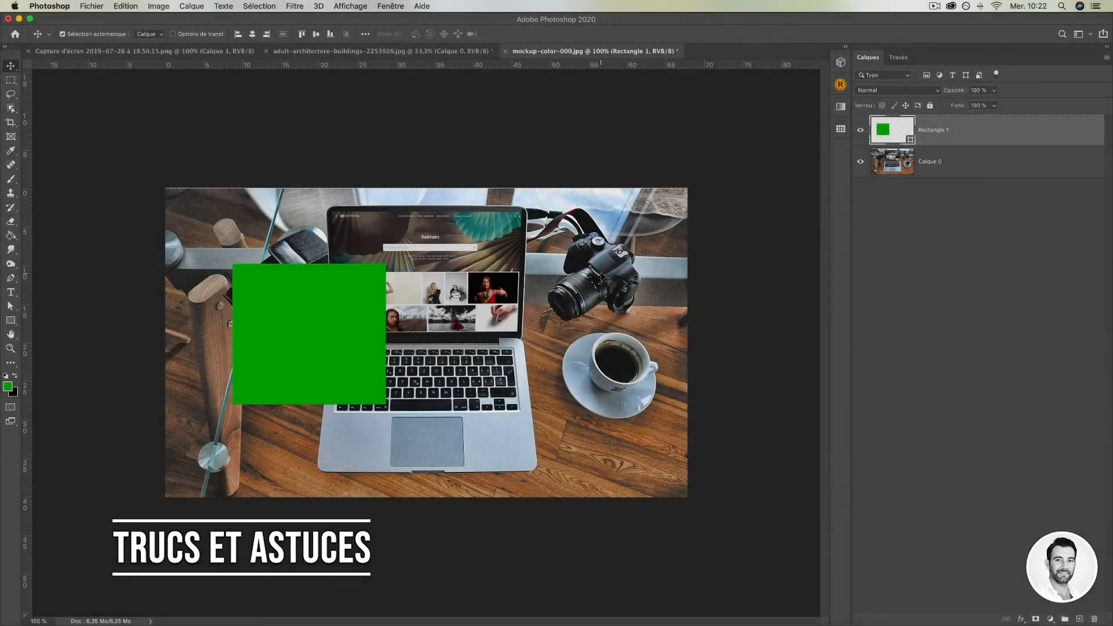
pyautogui.moveTo(1026, 142); pyautogui.dragTo(1094, 618)
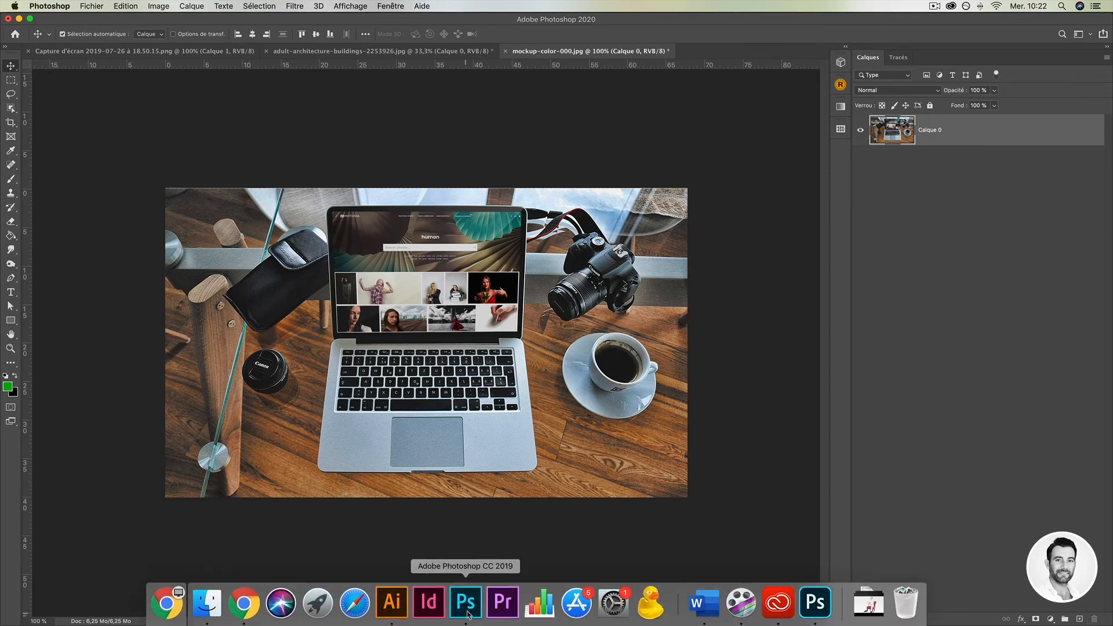
# Step: Switch to Photoshop CC 2019 to compare its workspace, and return to Photoshop 2020
pyautogui.click(467, 613)
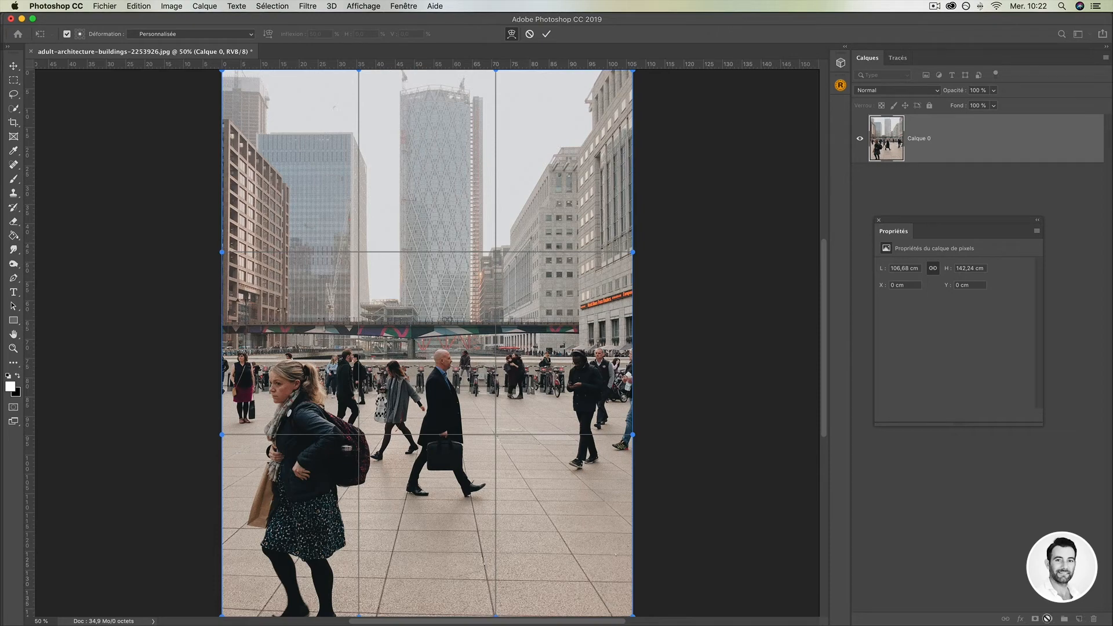
pyautogui.moveTo(781, 624)
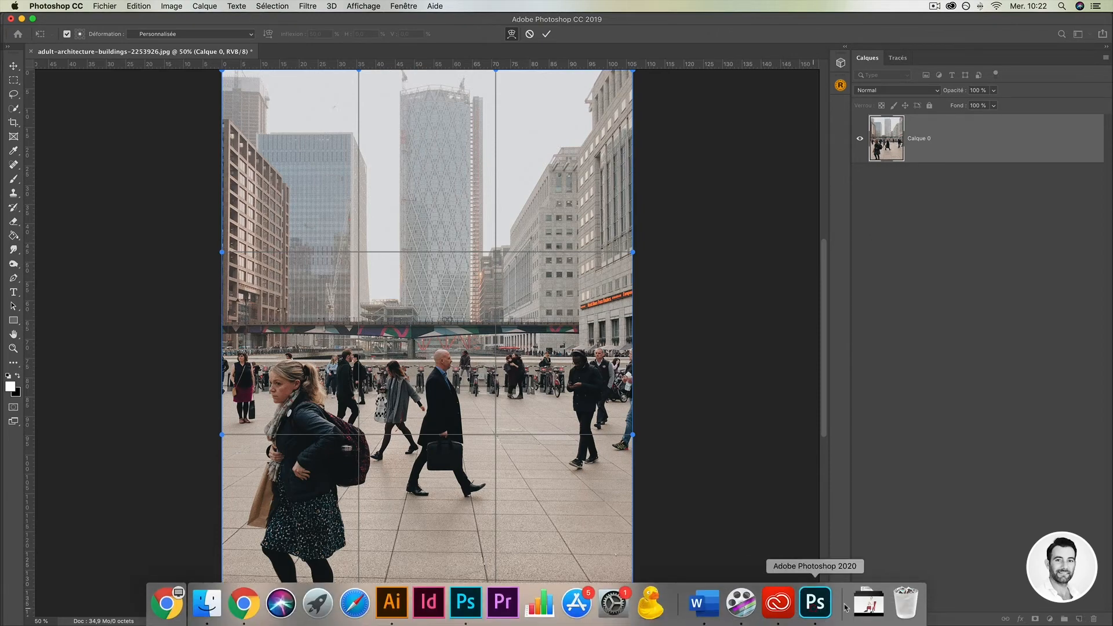
pyautogui.click(815, 602)
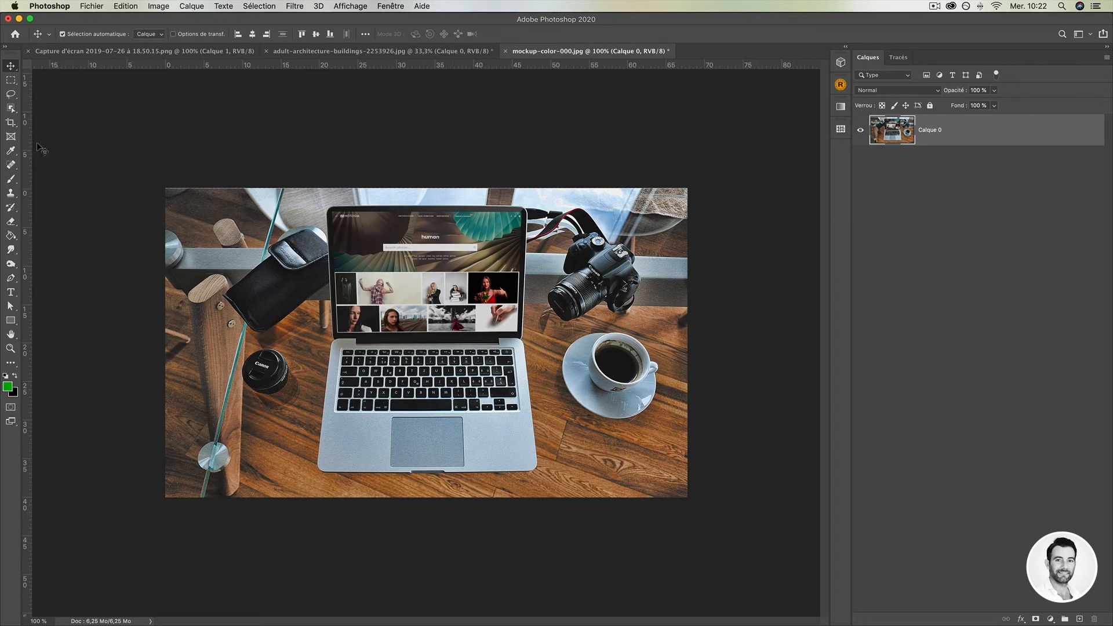
# Step: Compare the Crop tool in Photoshop 2020 with Photoshop CC 2019, committing the open warp there, and return to Photoshop 2020
pyautogui.click(11, 123)
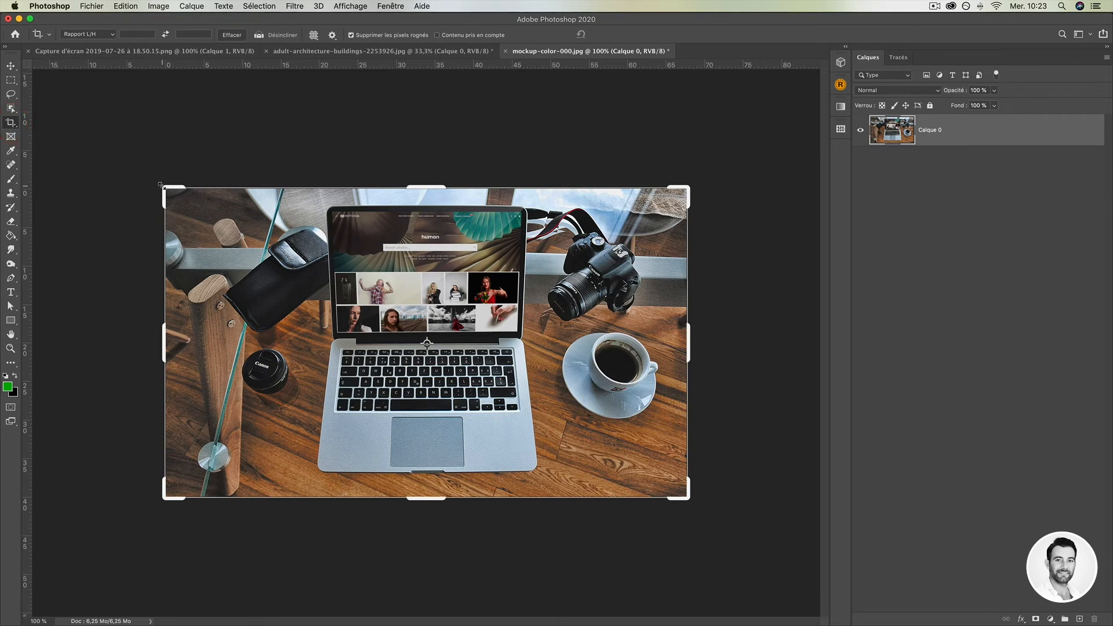
pyautogui.click(463, 606)
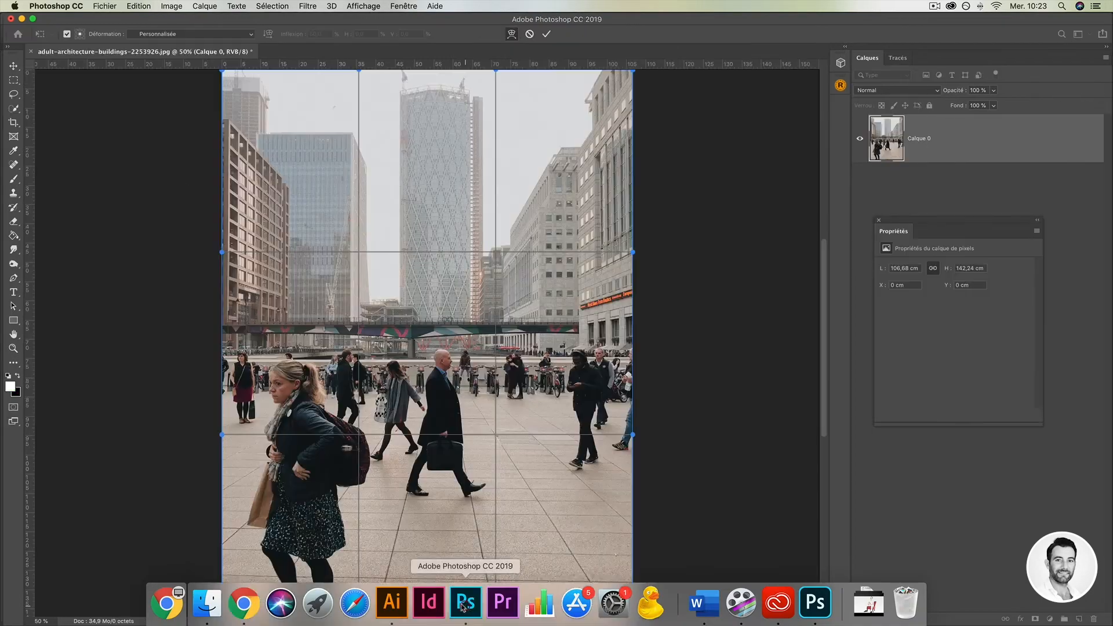
pyautogui.press('Return')
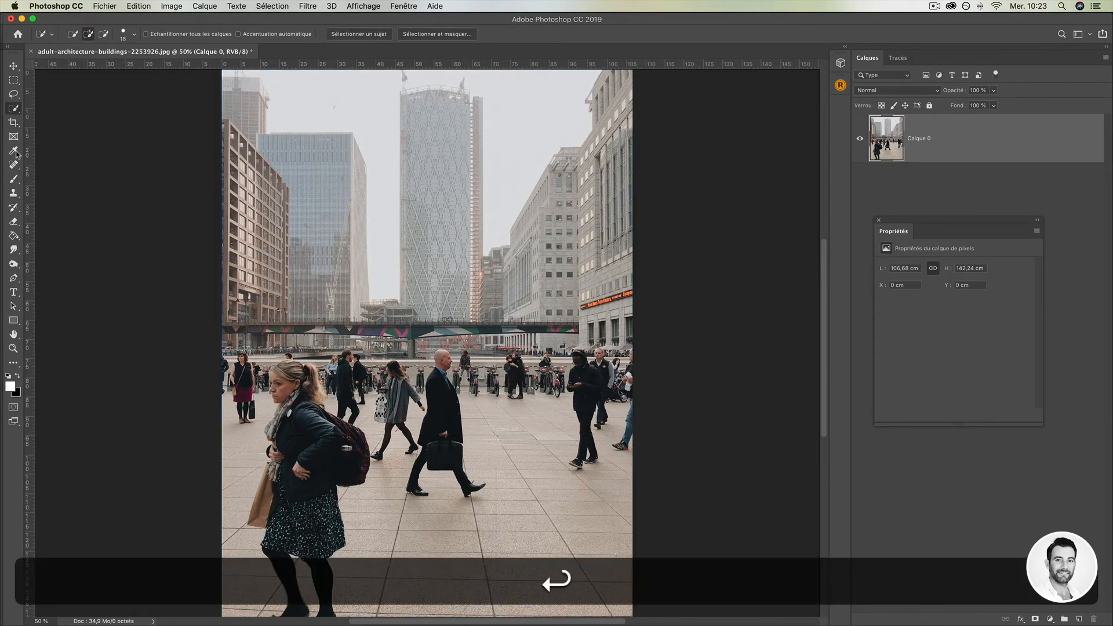
pyautogui.click(13, 122)
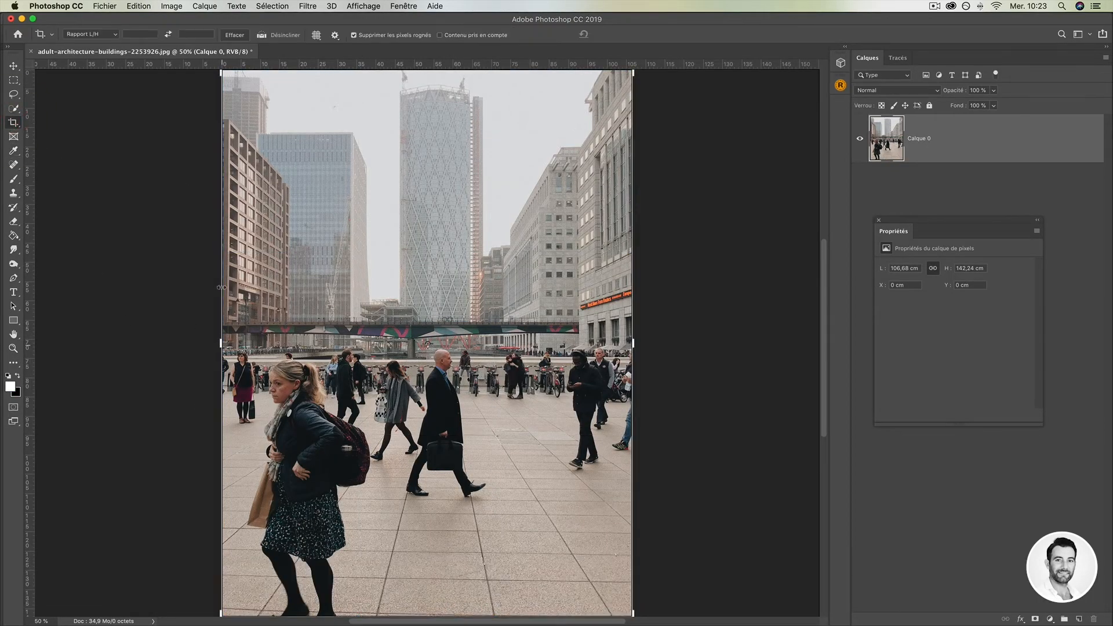
pyautogui.scroll(5, 226, 294)
pyautogui.moveTo(649, 622)
pyautogui.click(812, 603)
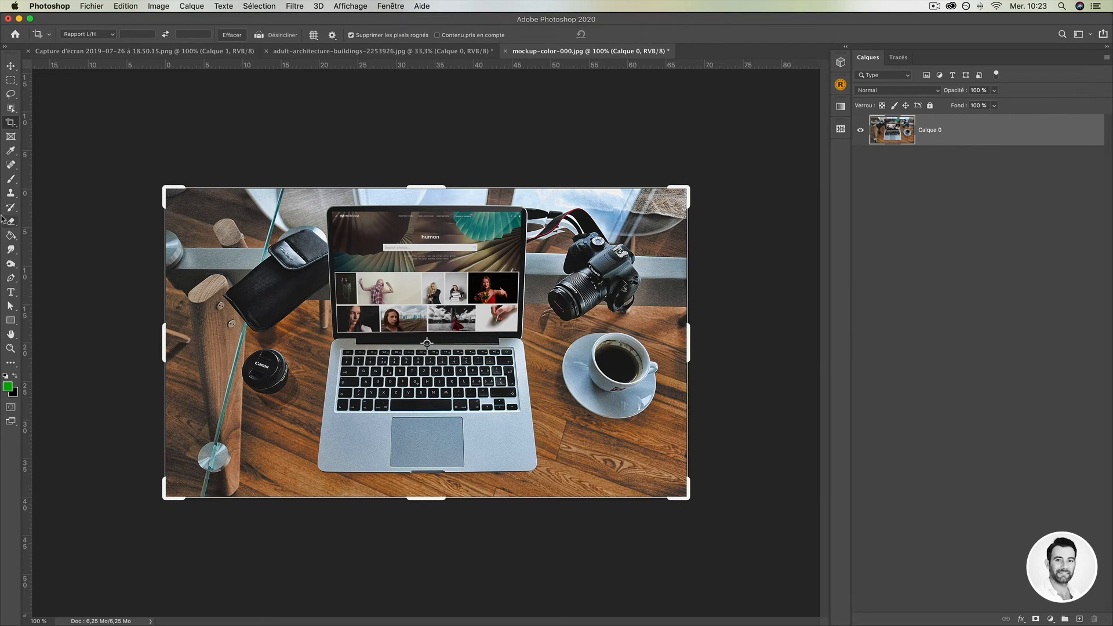
# Step: Inspect the Paint Bucket's fill source options and the Couleur panel, and close the panel
pyautogui.click(11, 65)
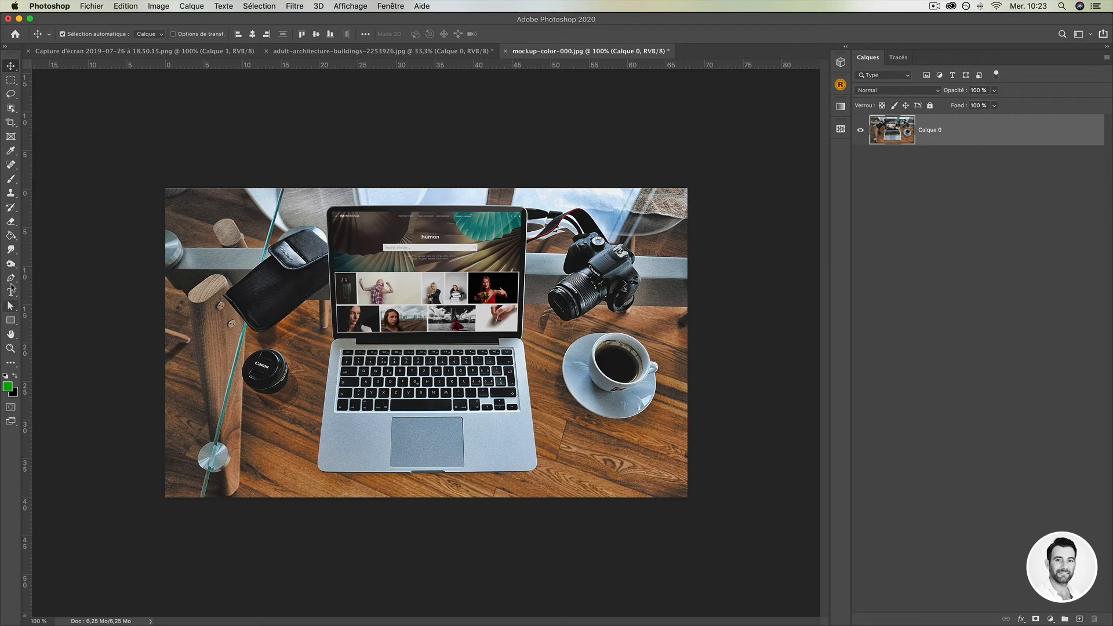
pyautogui.click(9, 236)
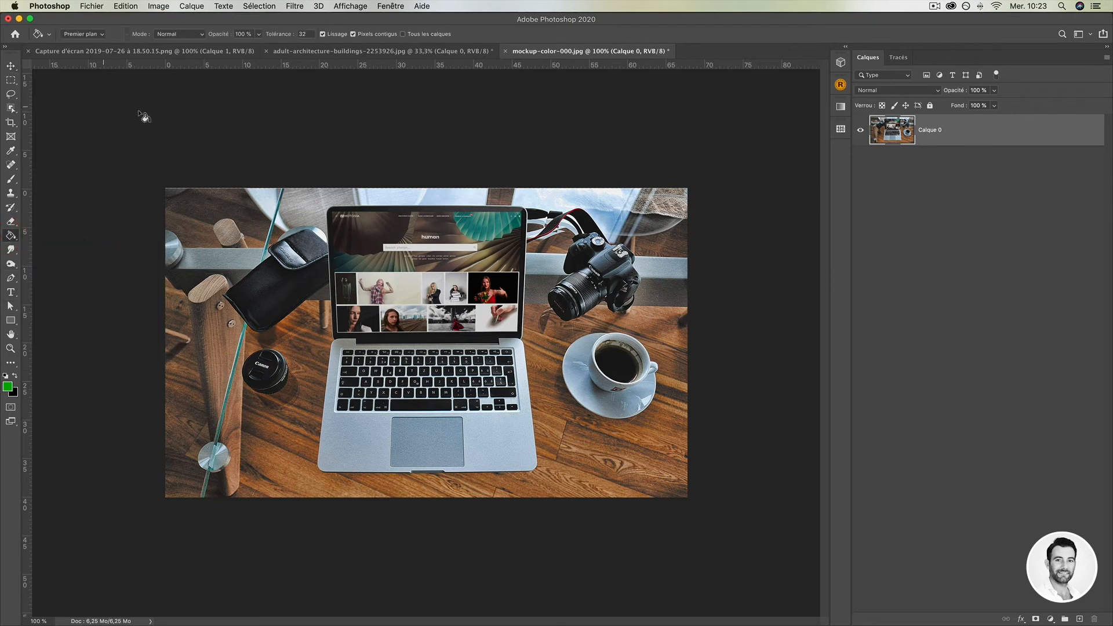
pyautogui.click(90, 35)
pyautogui.click(92, 34)
pyautogui.click(390, 6)
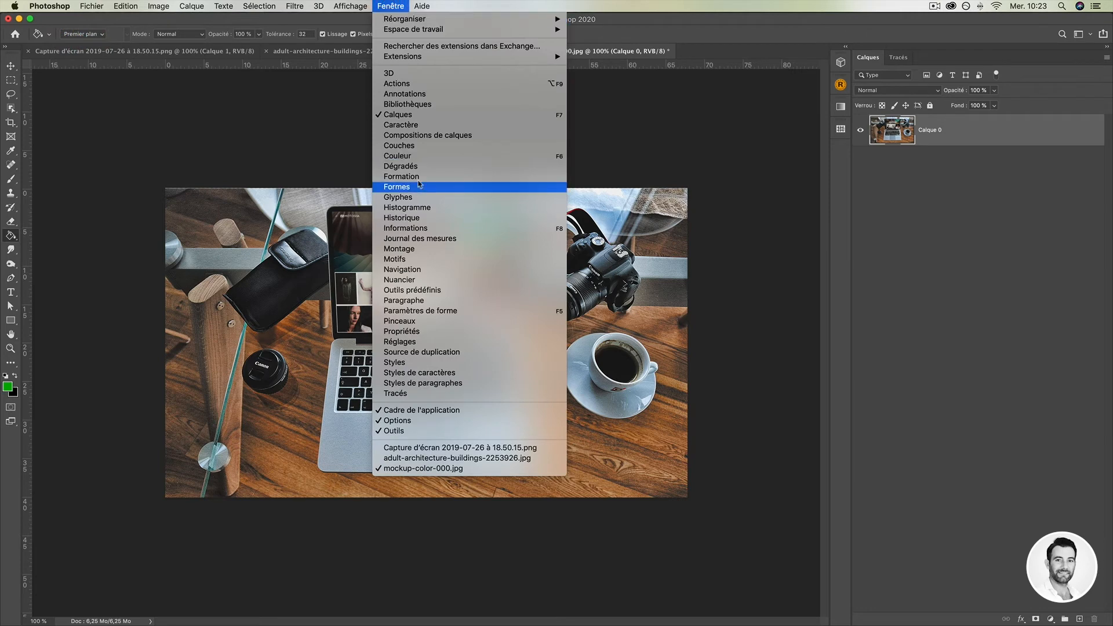
pyautogui.click(417, 155)
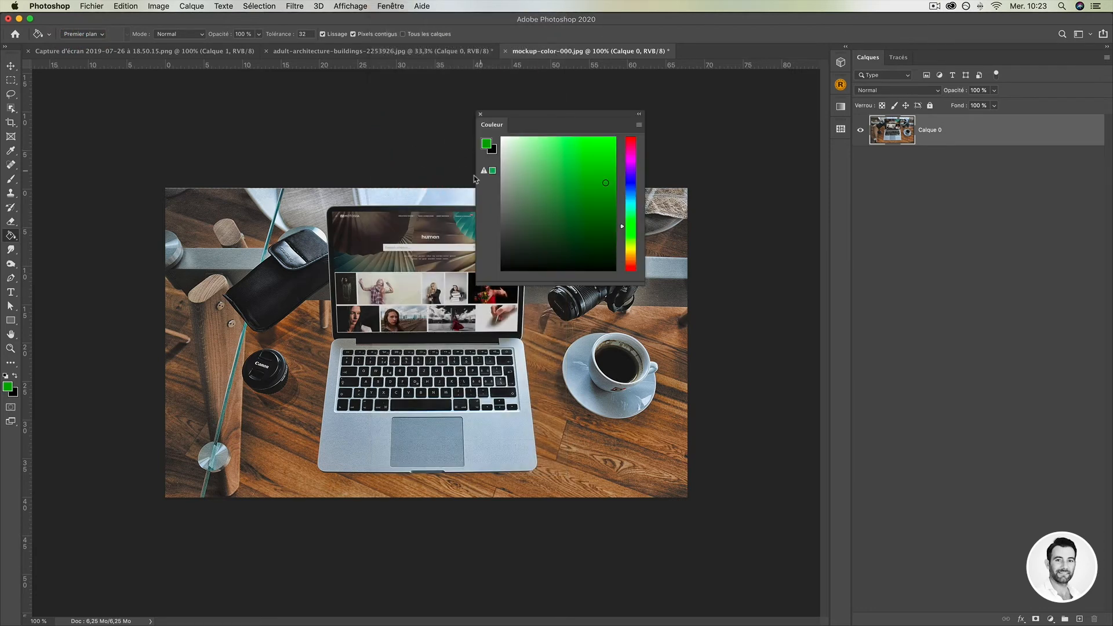
pyautogui.click(480, 115)
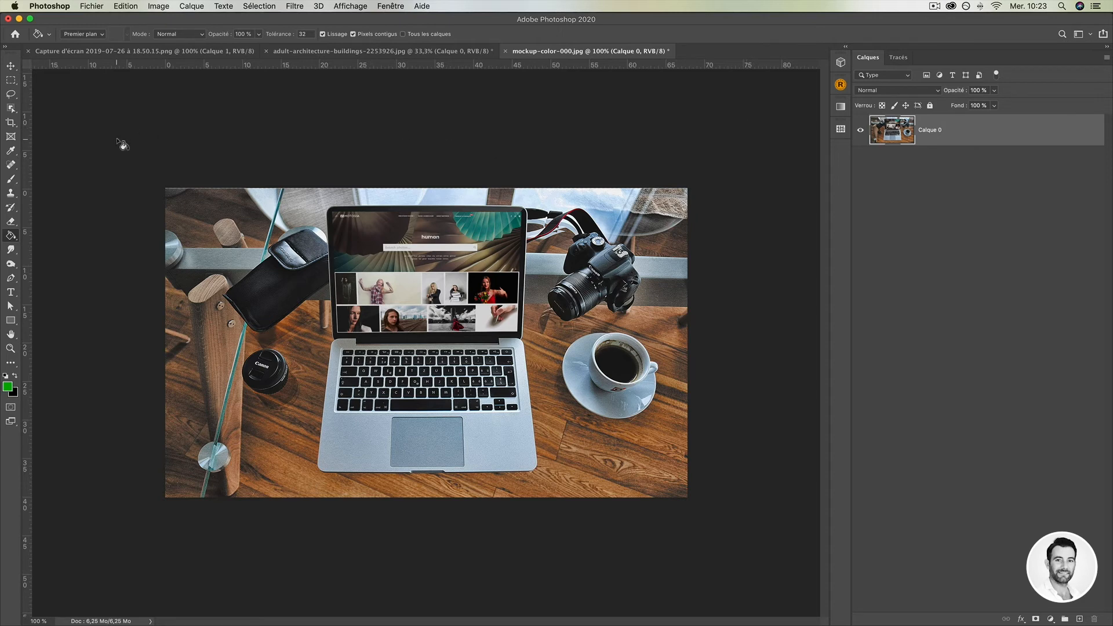
# Step: Paint green Brush spots on two separate new layers: one over the black case, one on the wood below the coffee cup
pyautogui.click(10, 178)
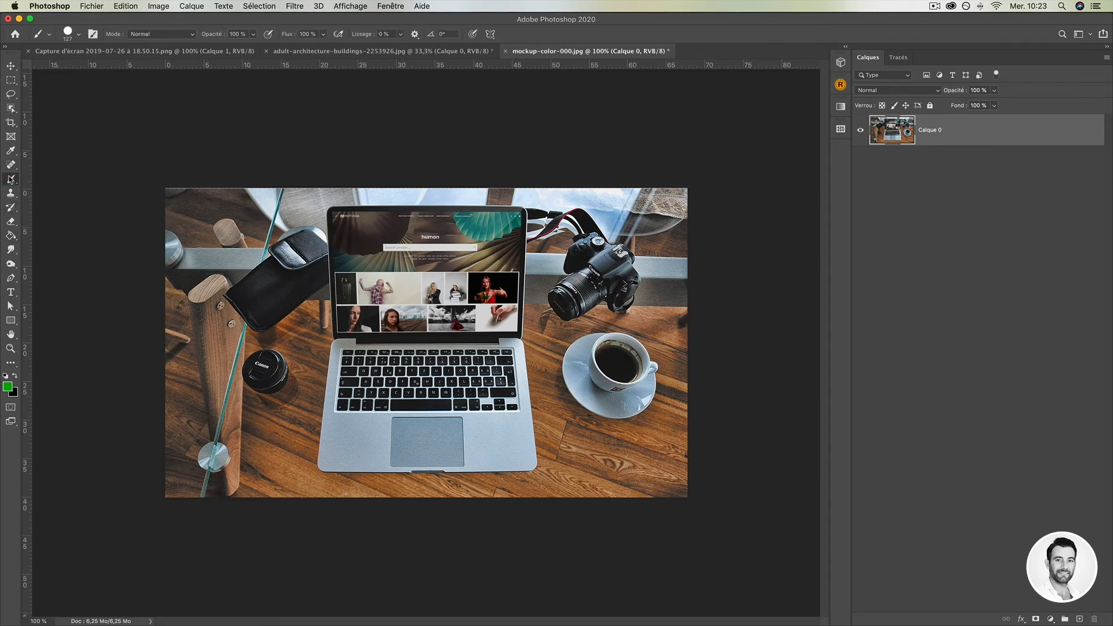
pyautogui.click(1079, 619)
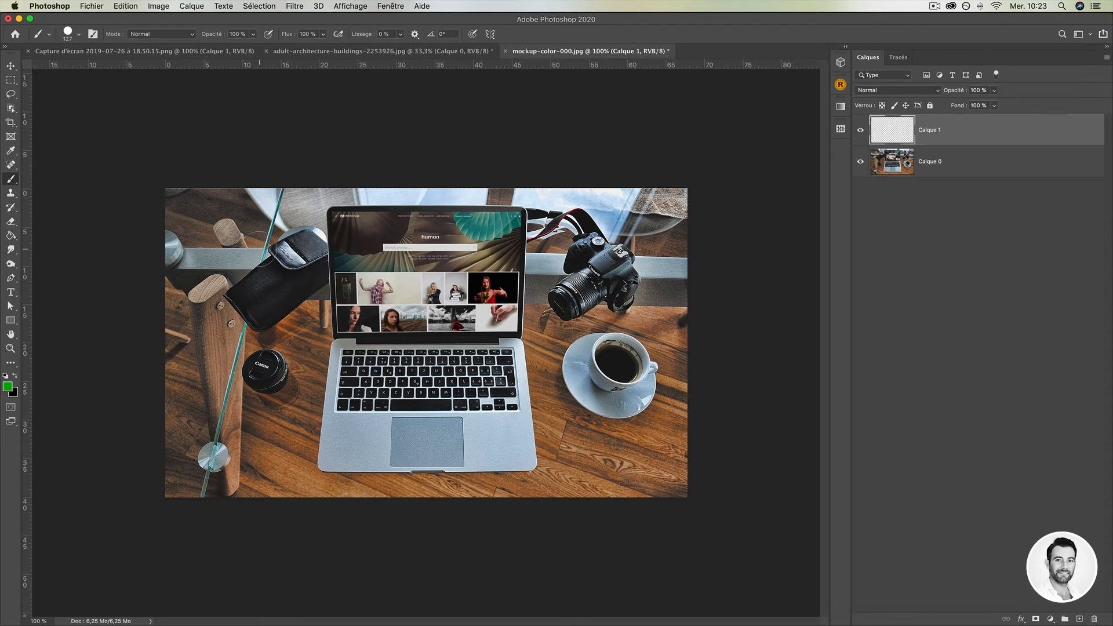
pyautogui.click(252, 253)
pyautogui.click(646, 458)
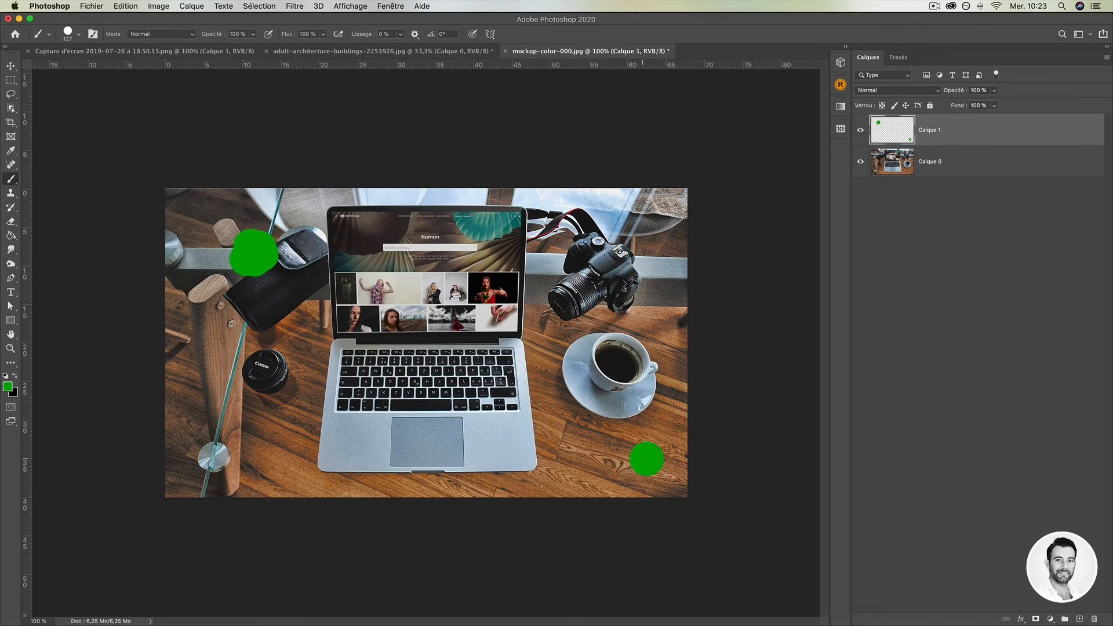
pyautogui.press('super+z')
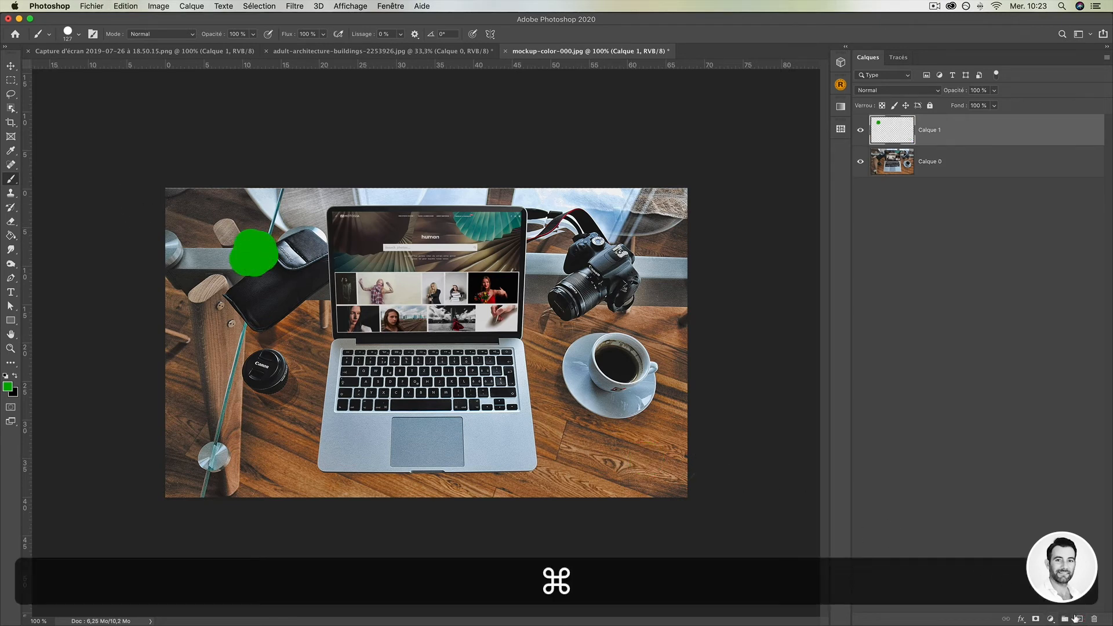
pyautogui.click(1079, 618)
pyautogui.click(631, 467)
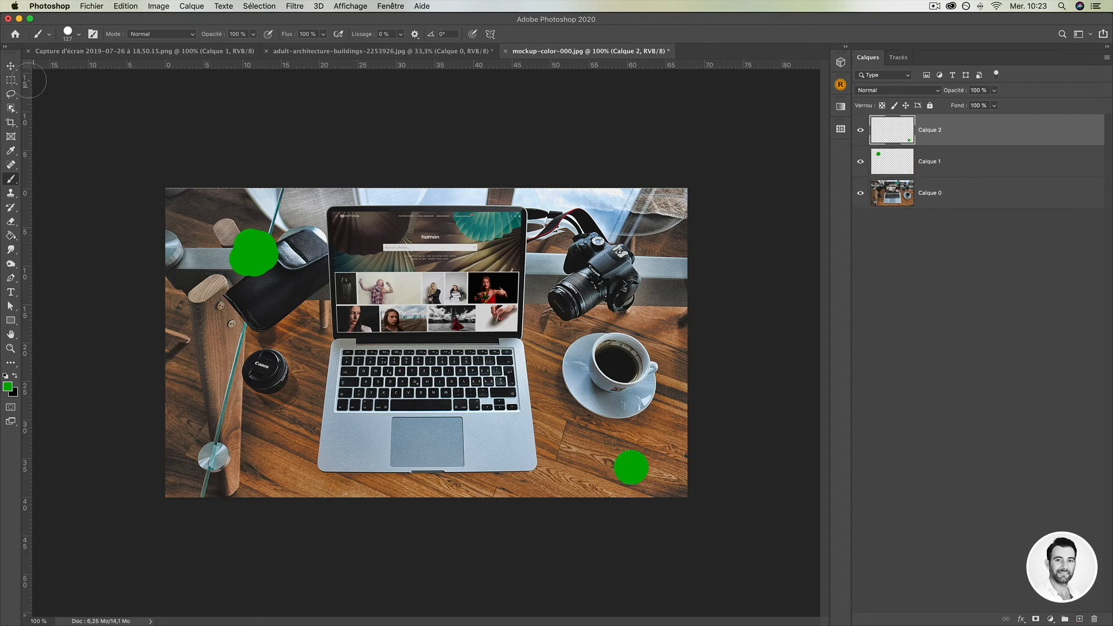
# Step: Add the green text "Photoshop" above the camera and scale it to about 282%
pyautogui.click(11, 291)
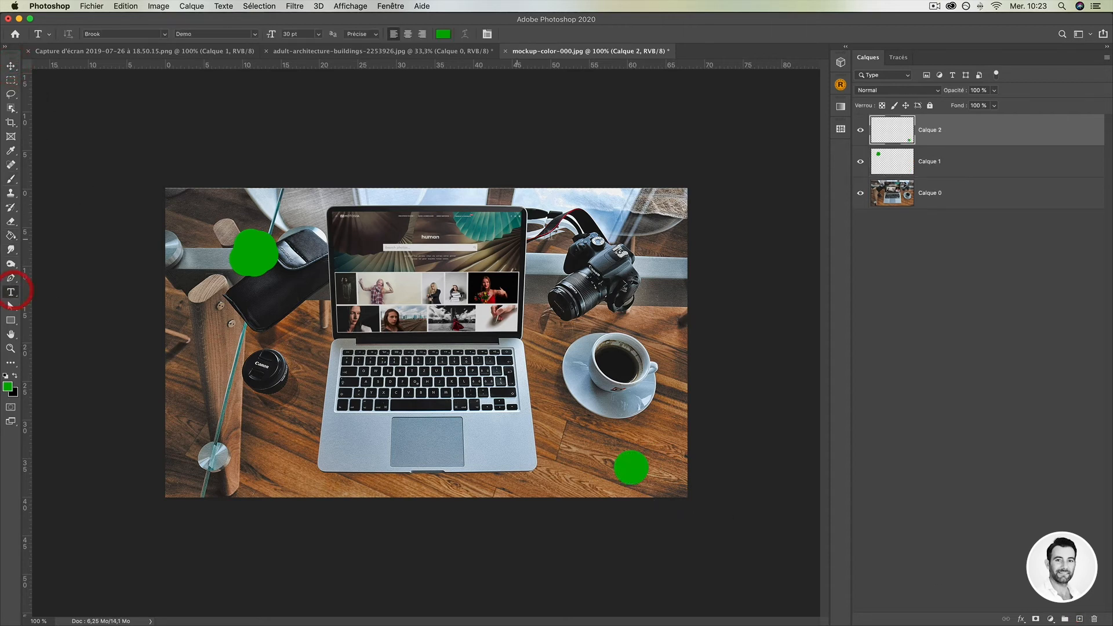
pyautogui.click(595, 222)
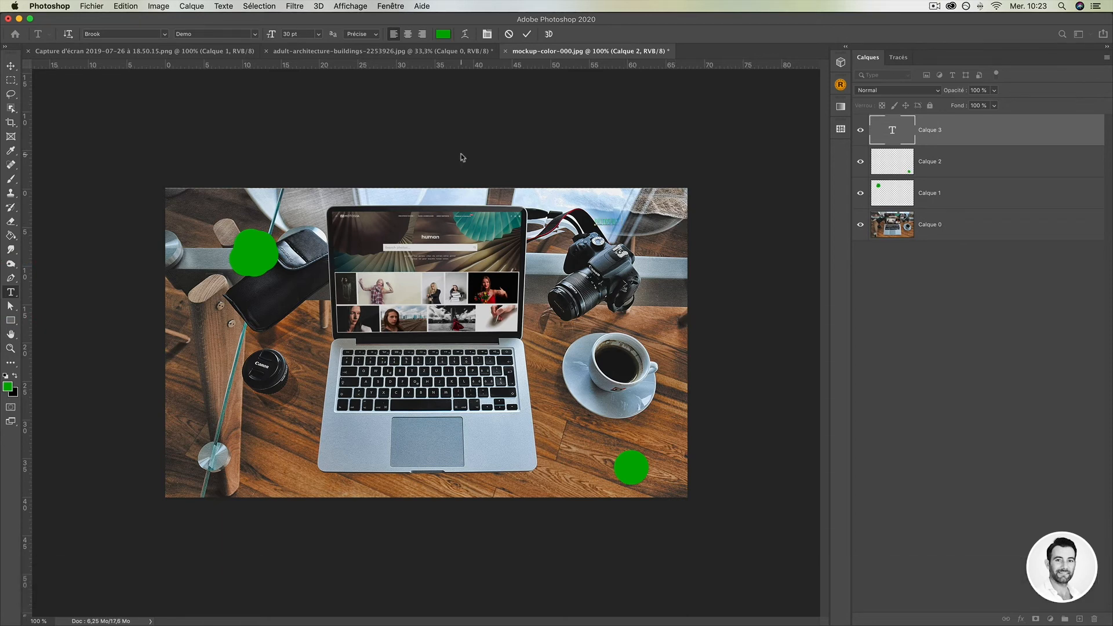
pyautogui.click(11, 66)
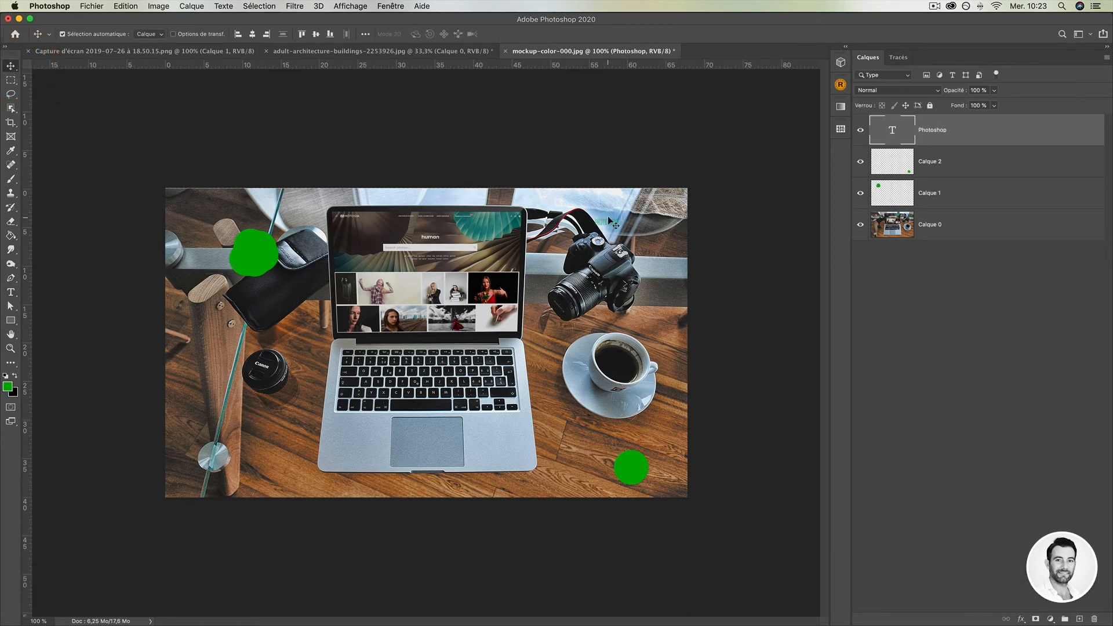
pyautogui.hotkey('ctrl', 't')
pyautogui.moveTo(618, 217); pyautogui.dragTo(660, 201)
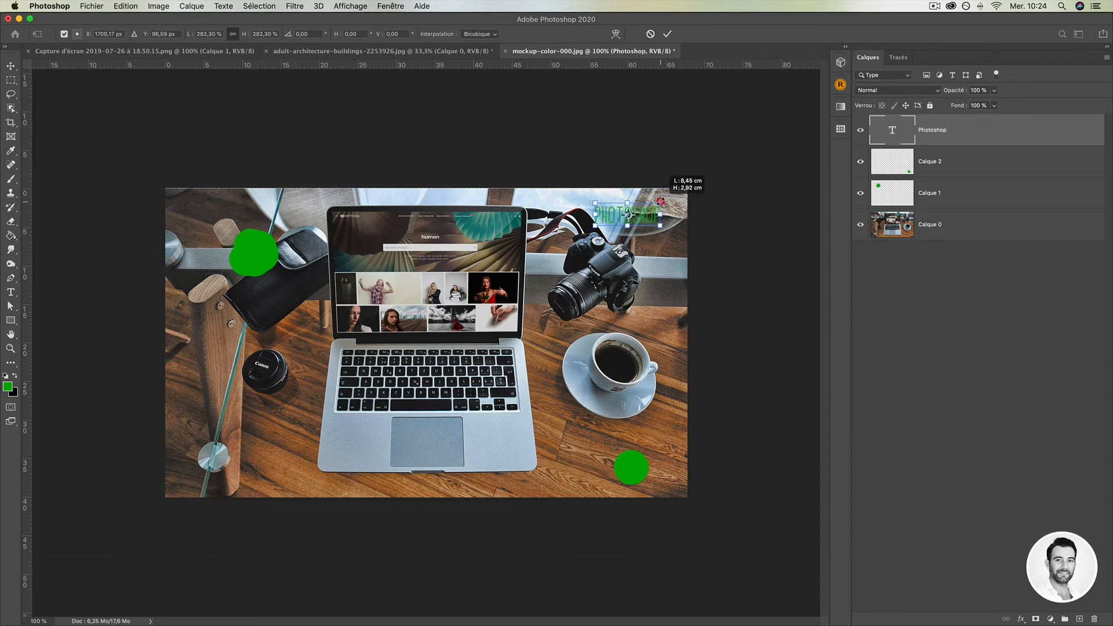
pyautogui.press('Return')
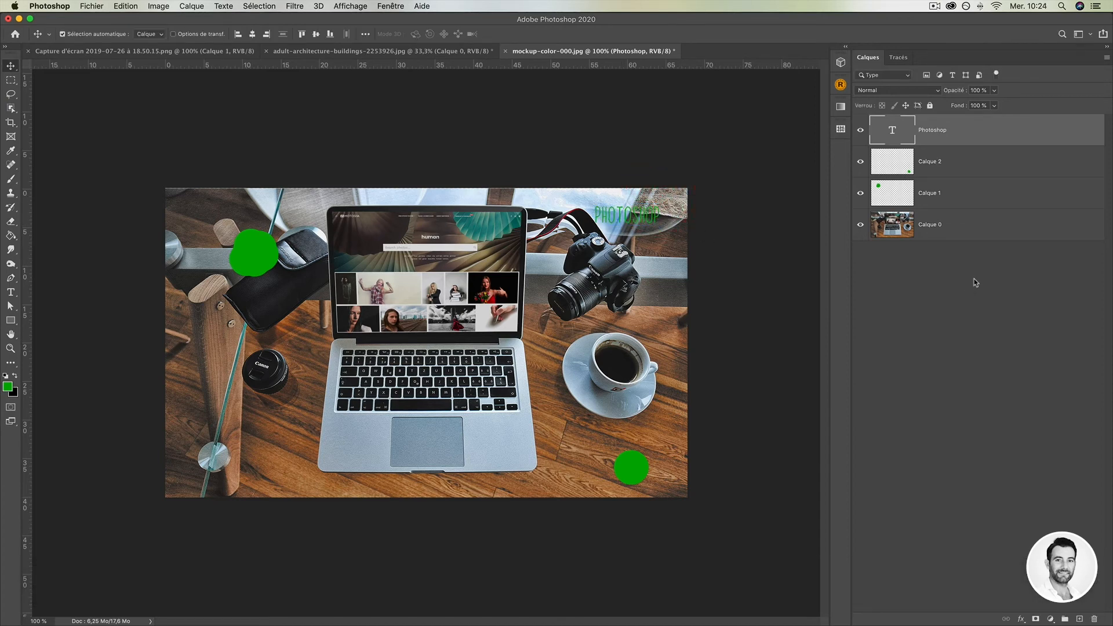
# Step: Zoom in around the camera, zoom back out to 66.7%, and recentre the mockup image in the view
pyautogui.press('z')
pyautogui.click(655, 218)
pyautogui.click(698, 159)
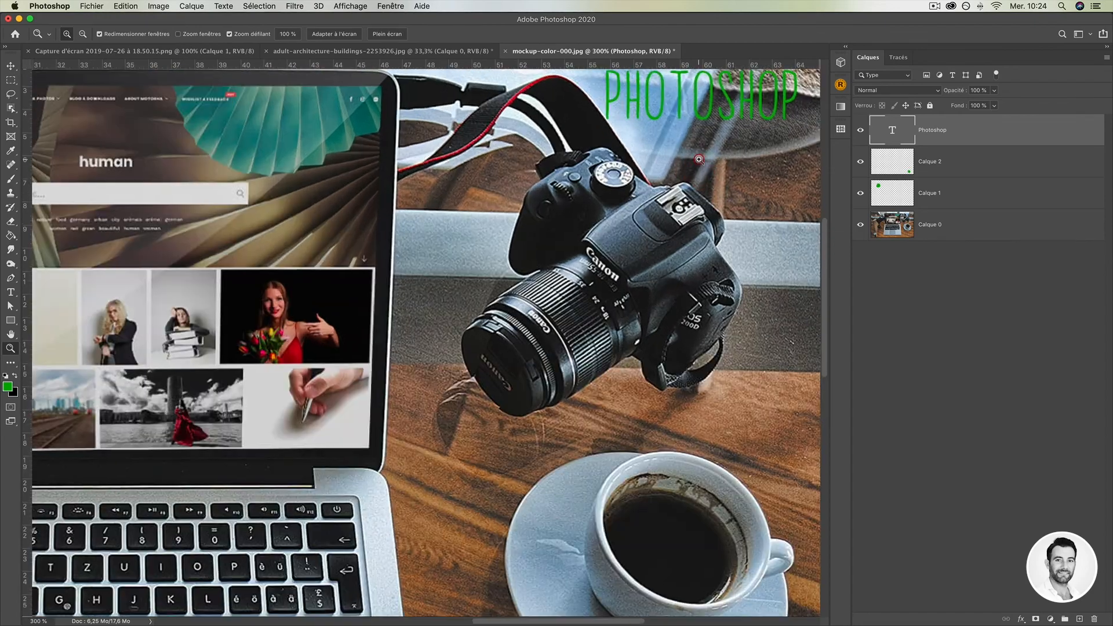
pyautogui.click(699, 158)
pyautogui.keyDown('alt'); pyautogui.click(671, 232); pyautogui.keyUp('alt')
pyautogui.keyDown('alt'); pyautogui.click(670, 234); pyautogui.keyUp('alt')
pyautogui.keyDown('alt'); pyautogui.click(671, 233); pyautogui.keyUp('alt')
pyautogui.keyDown('alt'); pyautogui.click(671, 234); pyautogui.keyUp('alt')
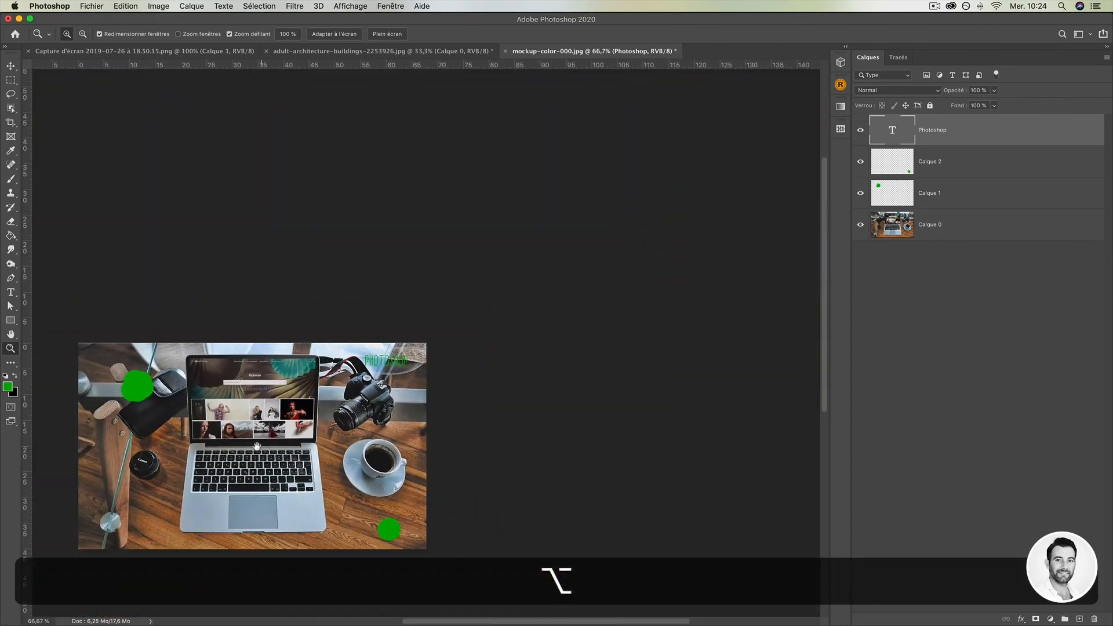
pyautogui.moveTo(256, 445); pyautogui.dragTo(439, 305)
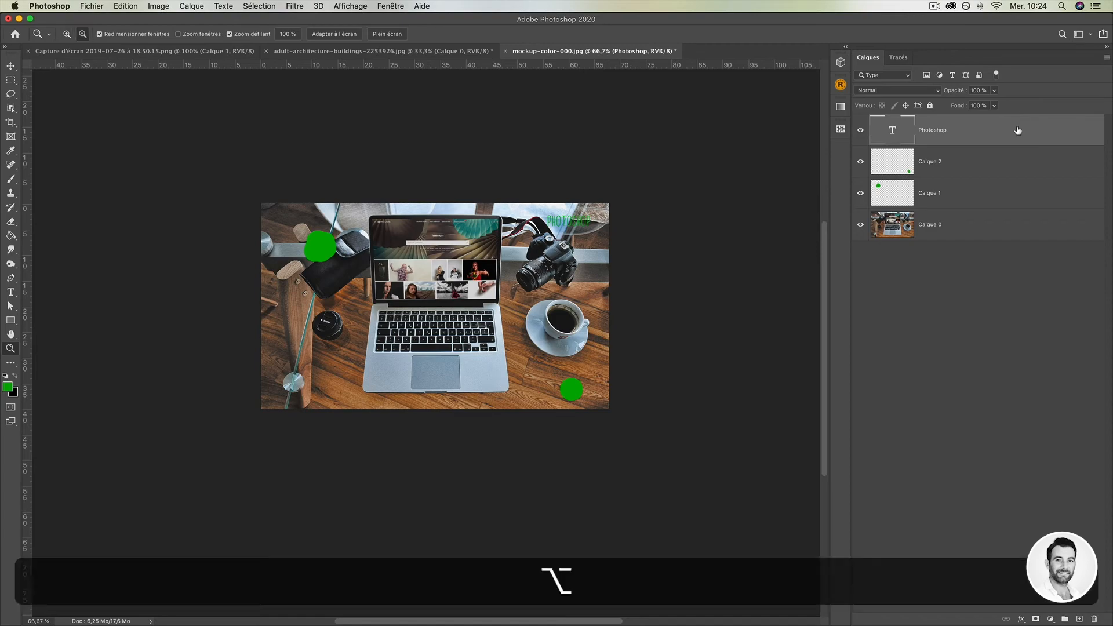
# Step: Inspect each layer's content by zooming the view to fit the text, Calque 1, Calque 2 and Calque 0
pyautogui.keyDown('alt'); pyautogui.click(1017, 130); pyautogui.keyUp('alt')
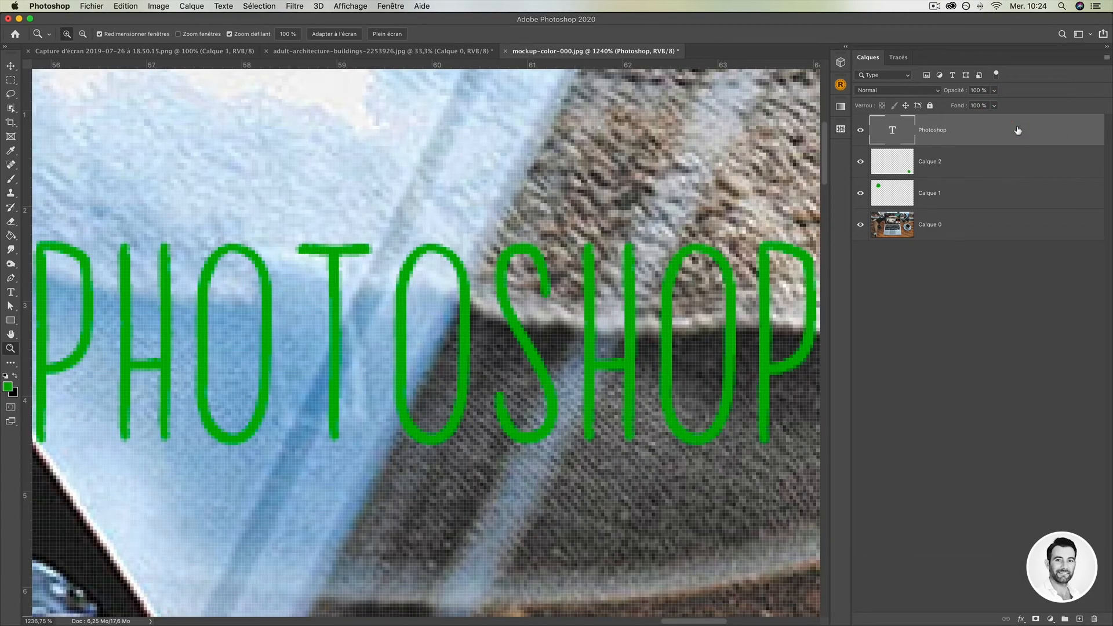
pyautogui.press('alt')
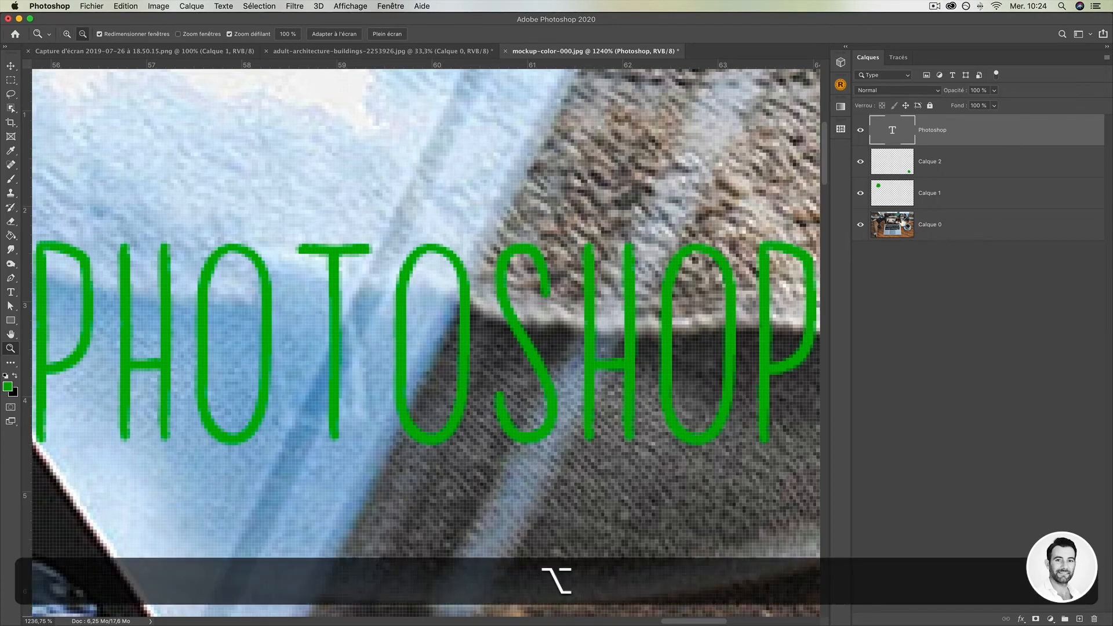
pyautogui.keyDown('alt'); pyautogui.click(1001, 230); pyautogui.keyUp('alt')
pyautogui.keyDown('alt'); pyautogui.click(998, 198); pyautogui.keyUp('alt')
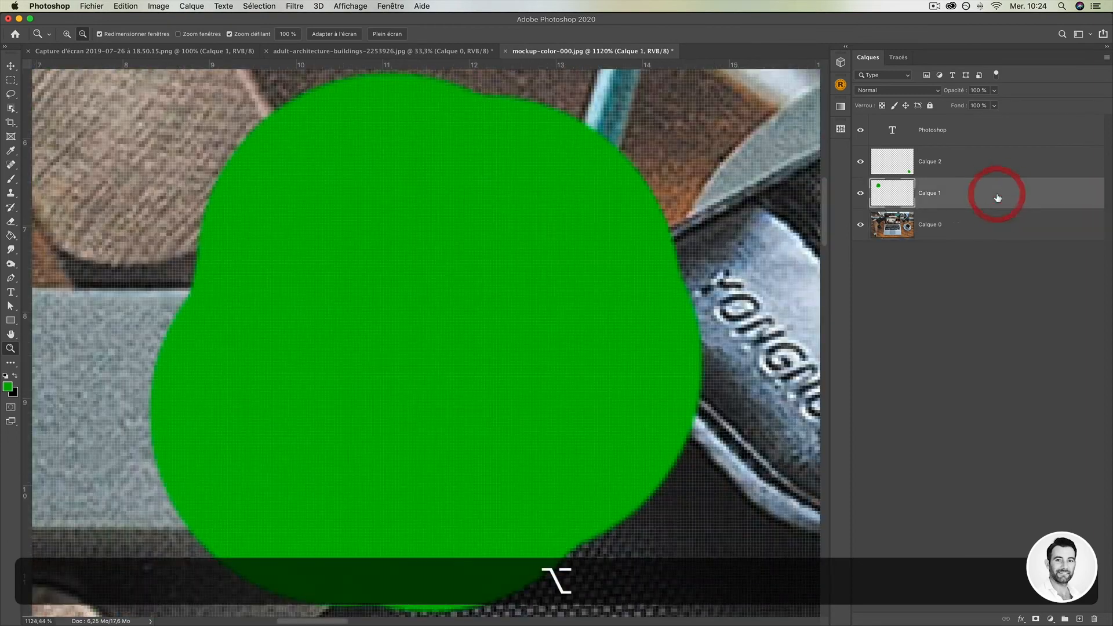
pyautogui.keyDown('alt'); pyautogui.click(984, 165); pyautogui.keyUp('alt')
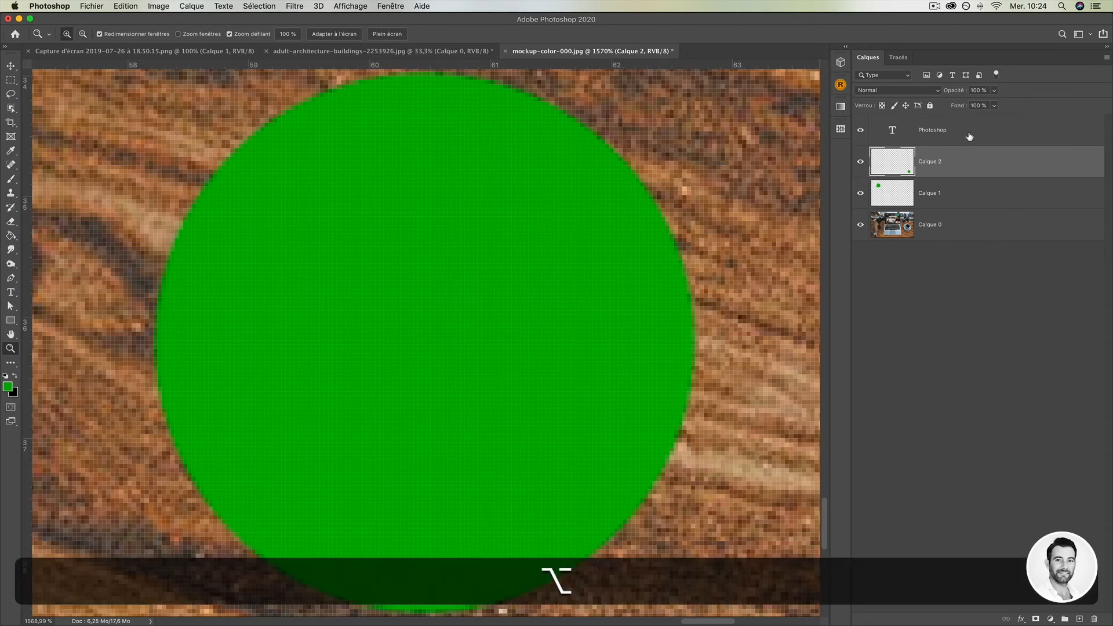
pyautogui.keyDown('alt'); pyautogui.click(1011, 136); pyautogui.keyUp('alt')
pyautogui.keyDown('alt'); pyautogui.click(1019, 188); pyautogui.keyUp('alt')
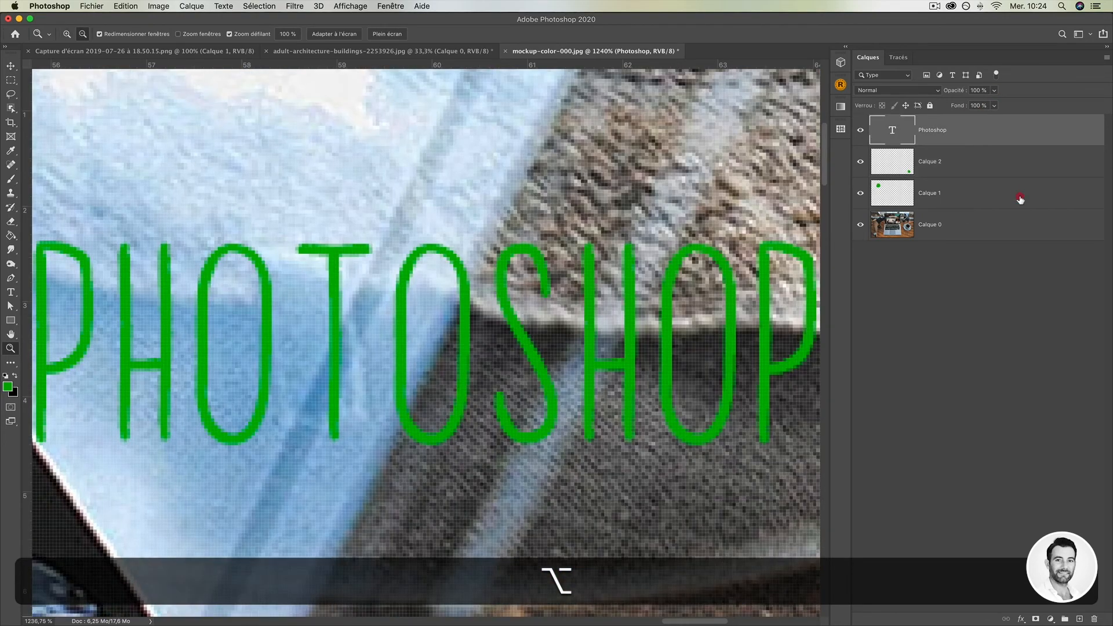
pyautogui.keyDown('alt'); pyautogui.click(1011, 166); pyautogui.keyUp('alt')
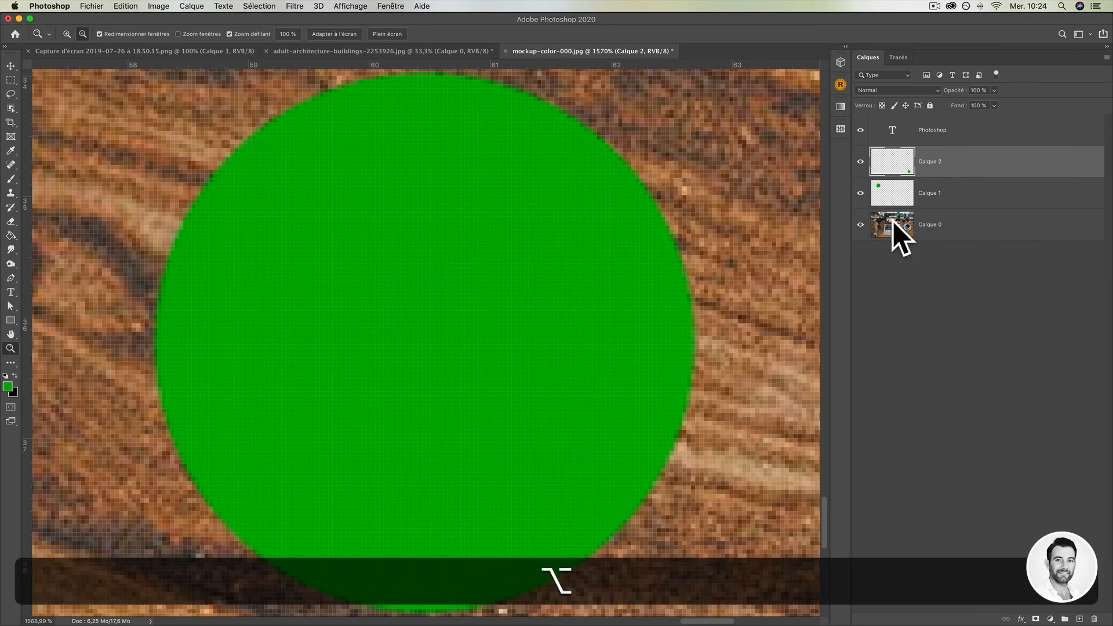
pyautogui.keyDown('alt'); pyautogui.click(994, 228); pyautogui.keyUp('alt')
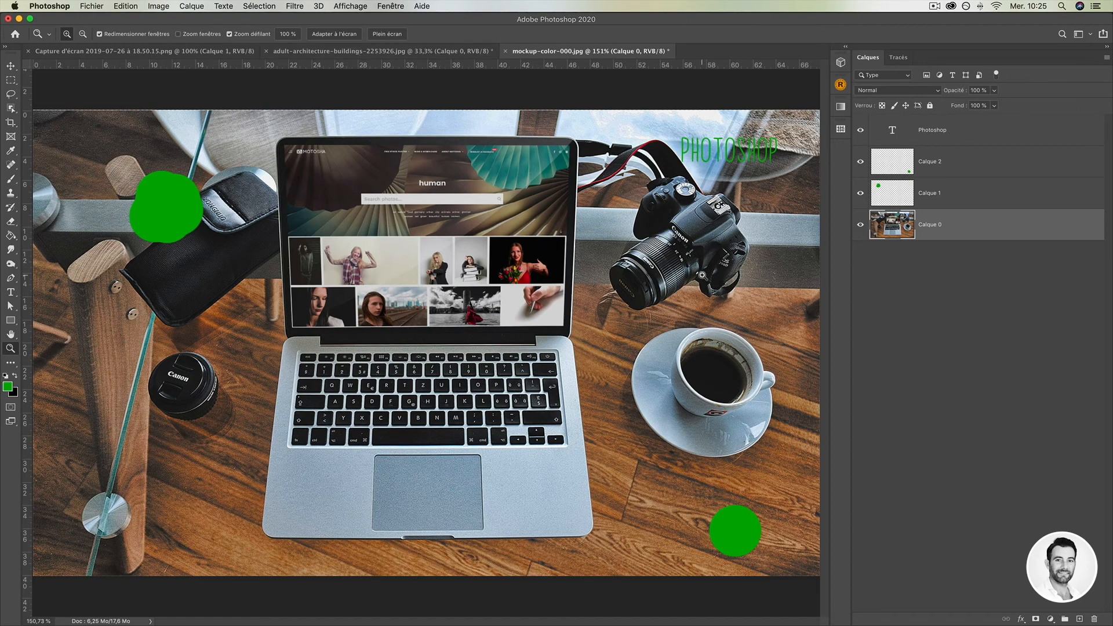
# Step: Close all documents except mockup-color-000.jpg without saving their changes
pyautogui.click(91, 6)
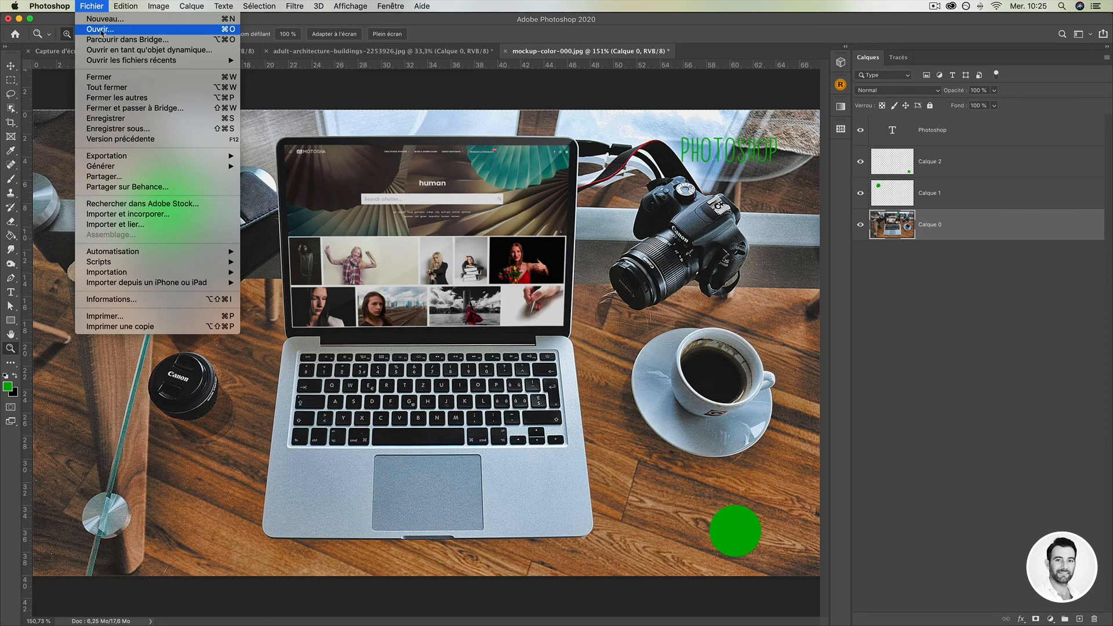
pyautogui.moveTo(124, 7)
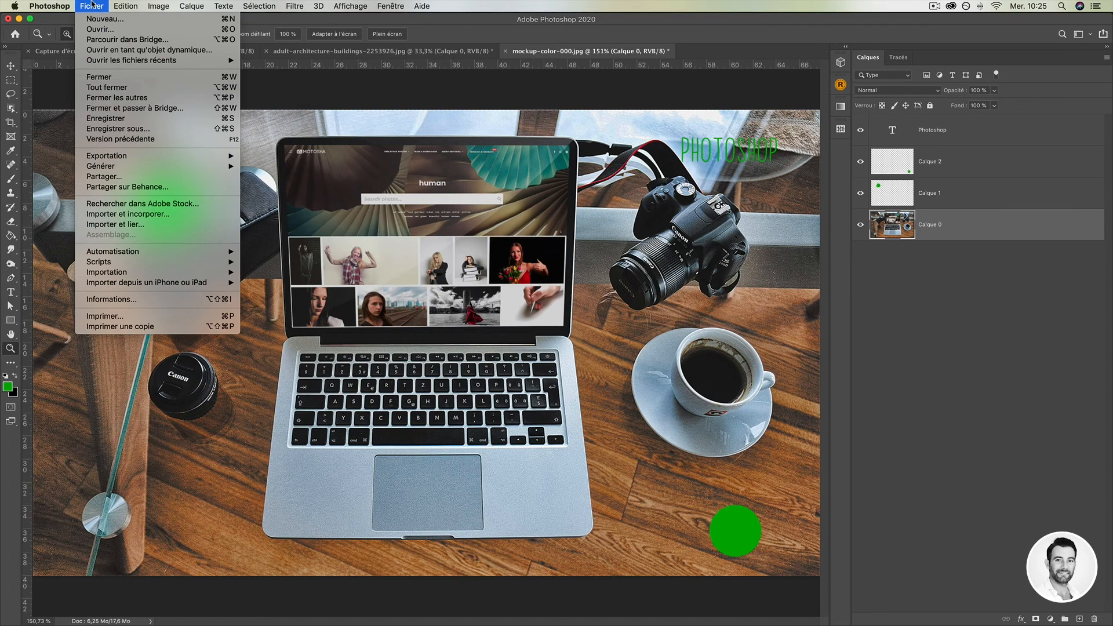
pyautogui.click(113, 98)
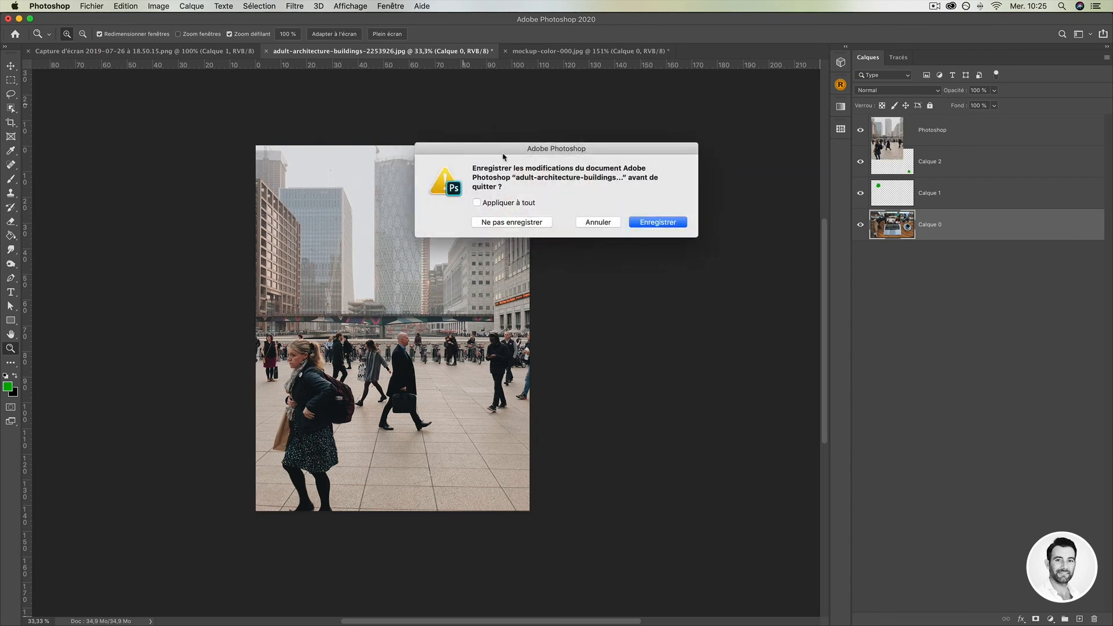
pyautogui.click(519, 222)
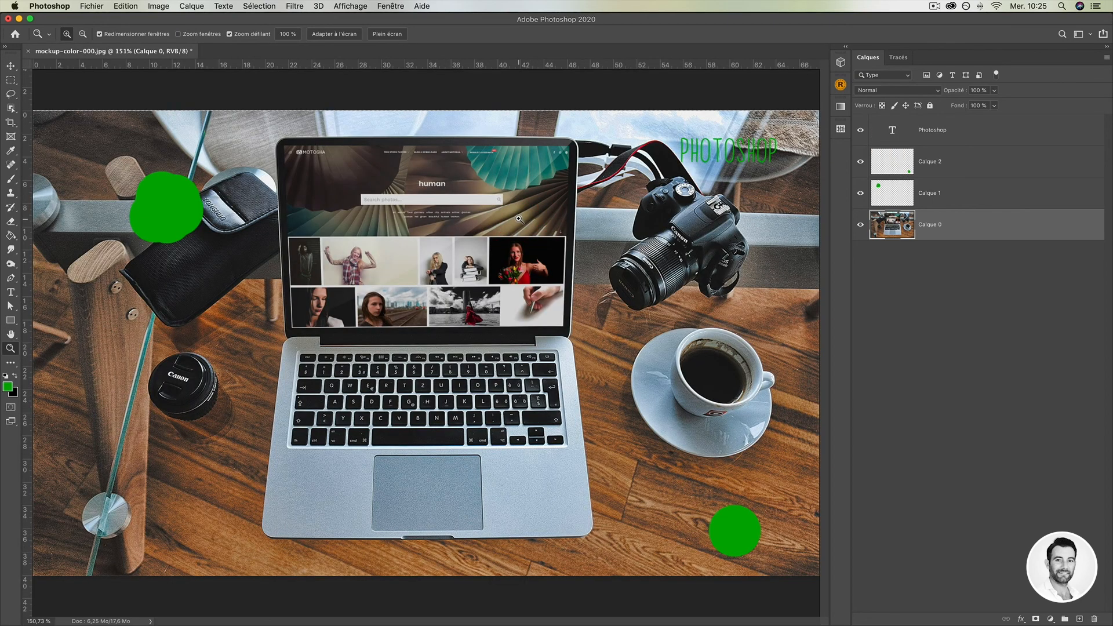
pyautogui.click(93, 7)
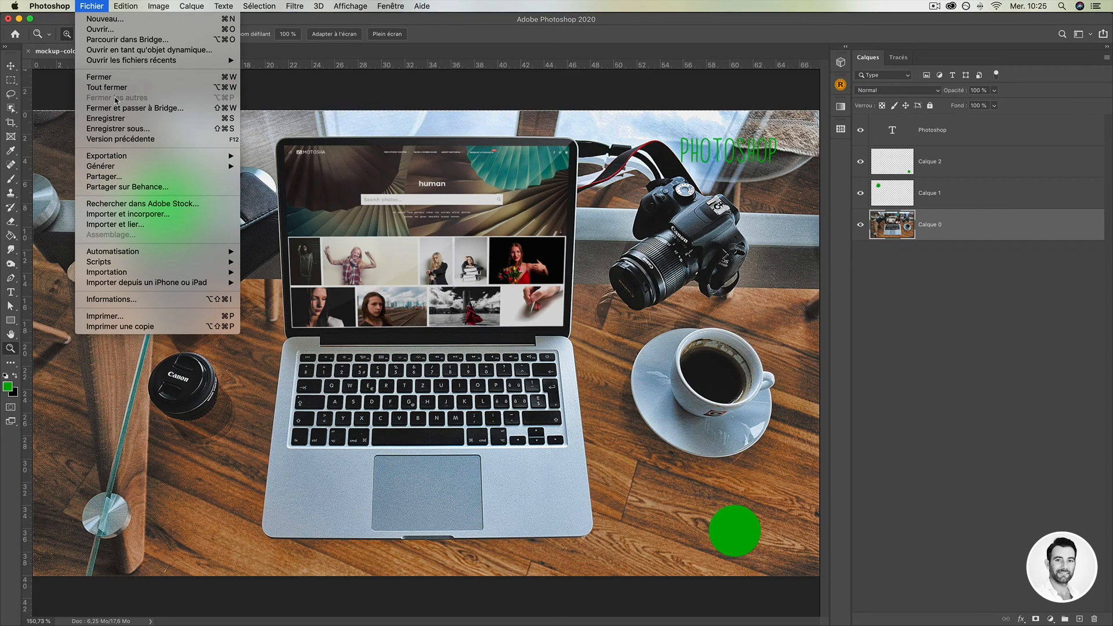
pyautogui.click(325, 59)
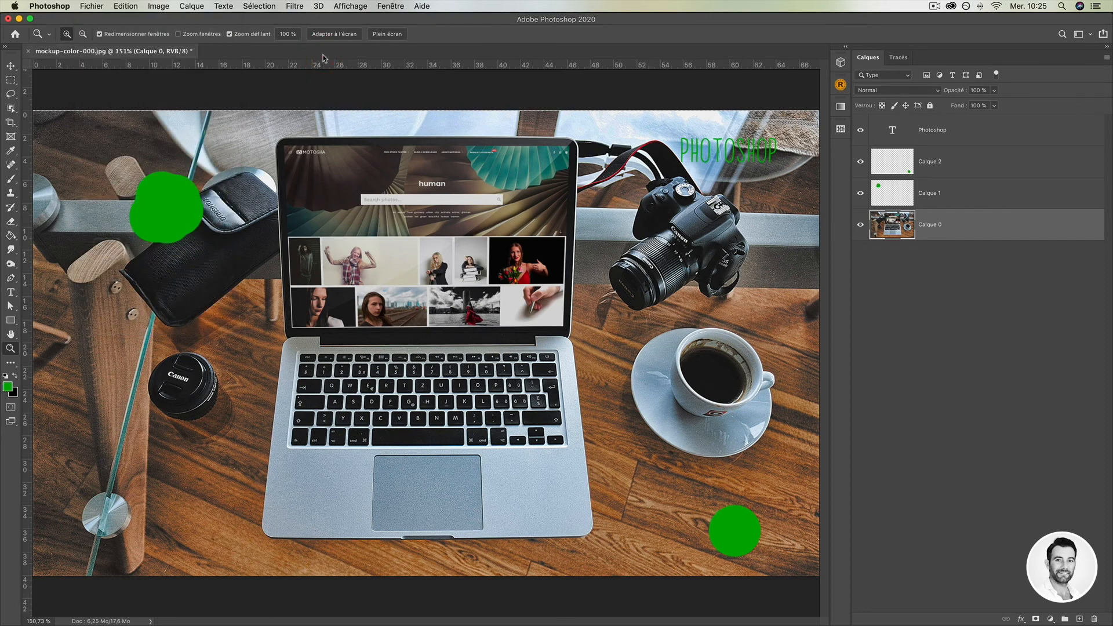
# Step: Inspect the Save As options, enabling "Ne plus afficher" and choosing to save on the computer, and cancel without saving
pyautogui.press('shift+super+s')
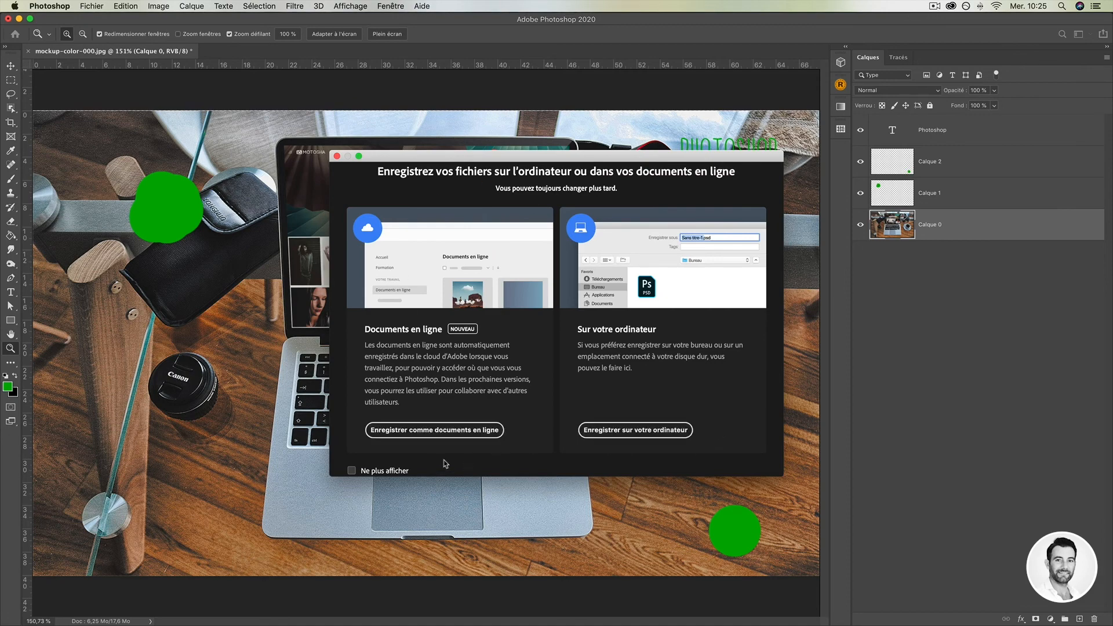
pyautogui.moveTo(443, 163); pyautogui.dragTo(382, 128)
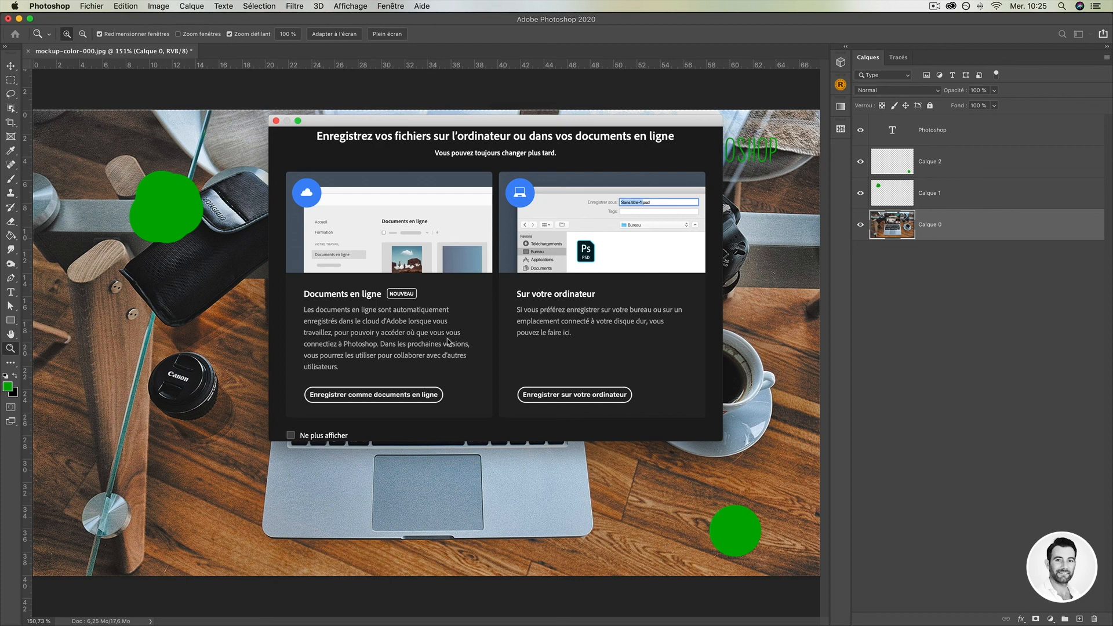
pyautogui.click(290, 436)
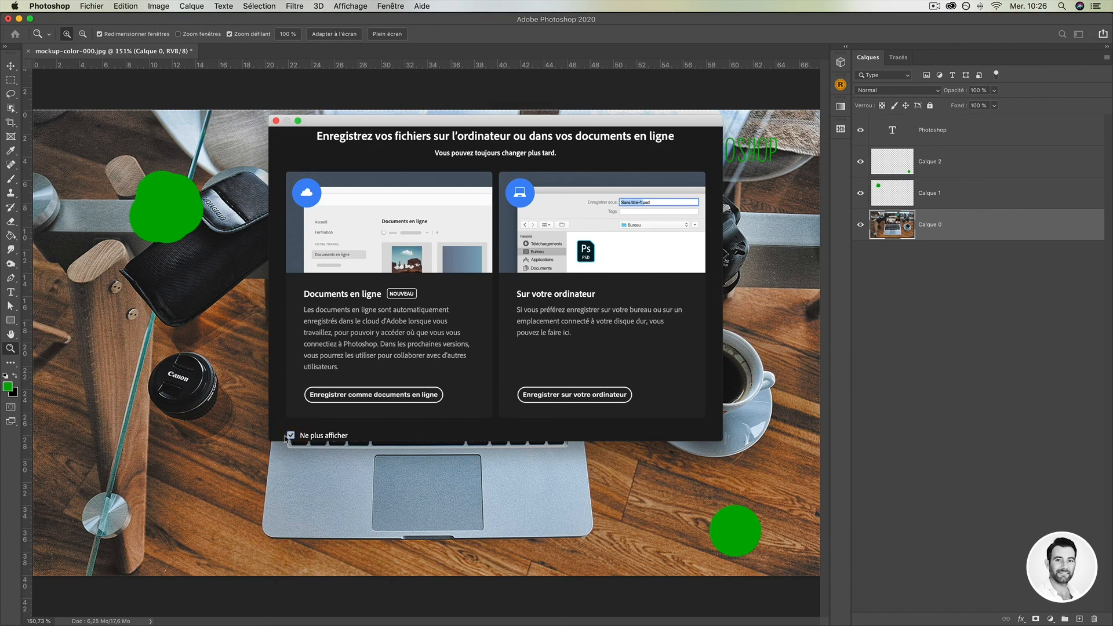
pyautogui.click(573, 396)
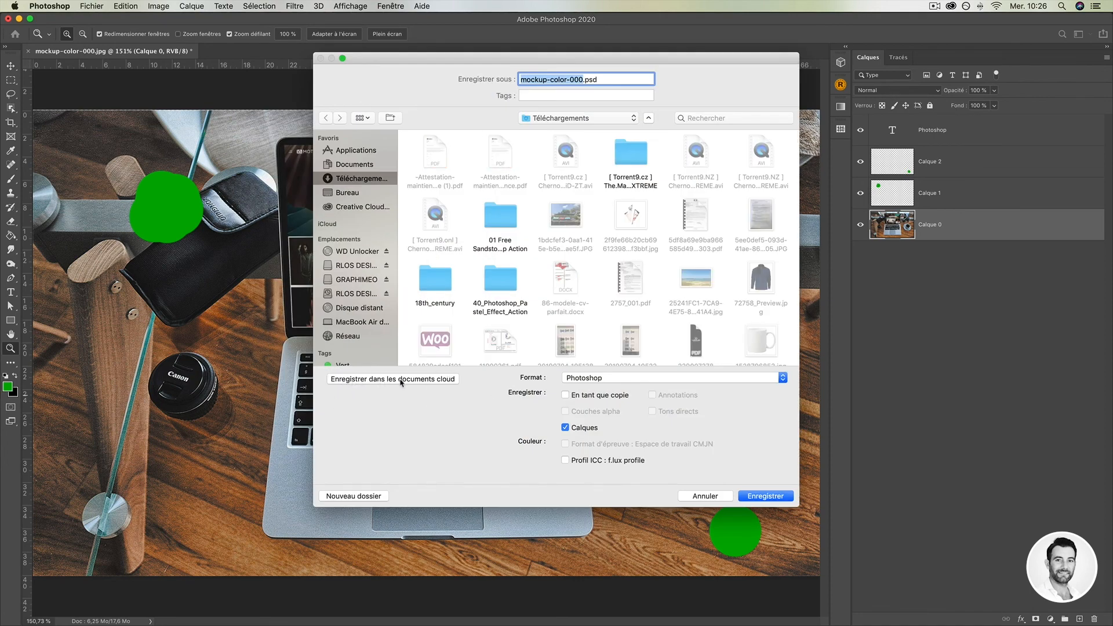
pyautogui.click(705, 496)
pyautogui.press('super+shift+s')
pyautogui.click(705, 496)
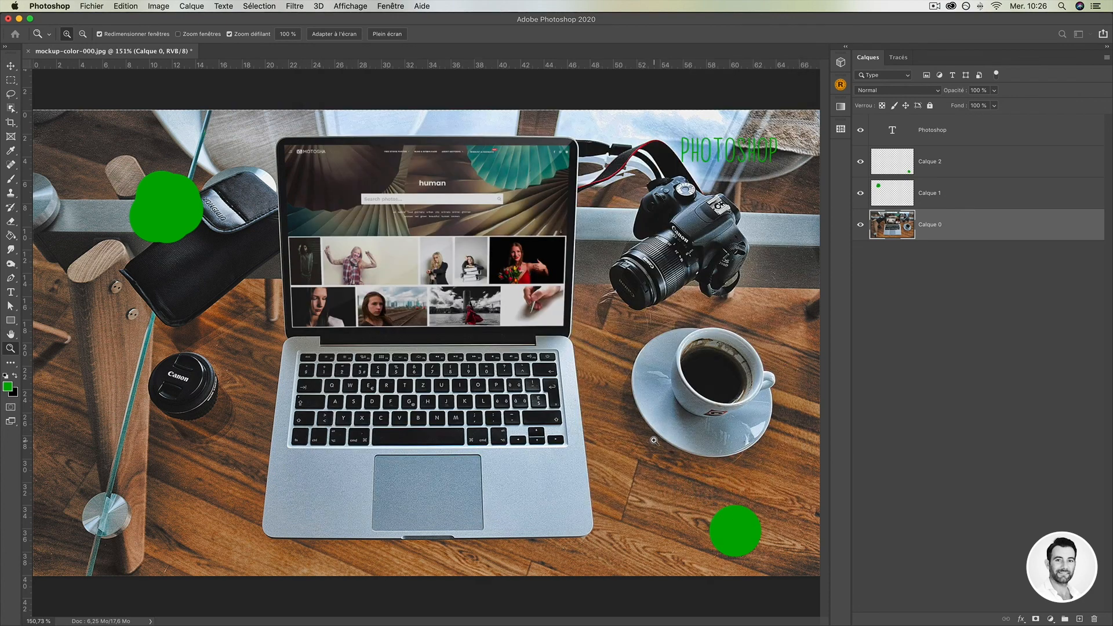